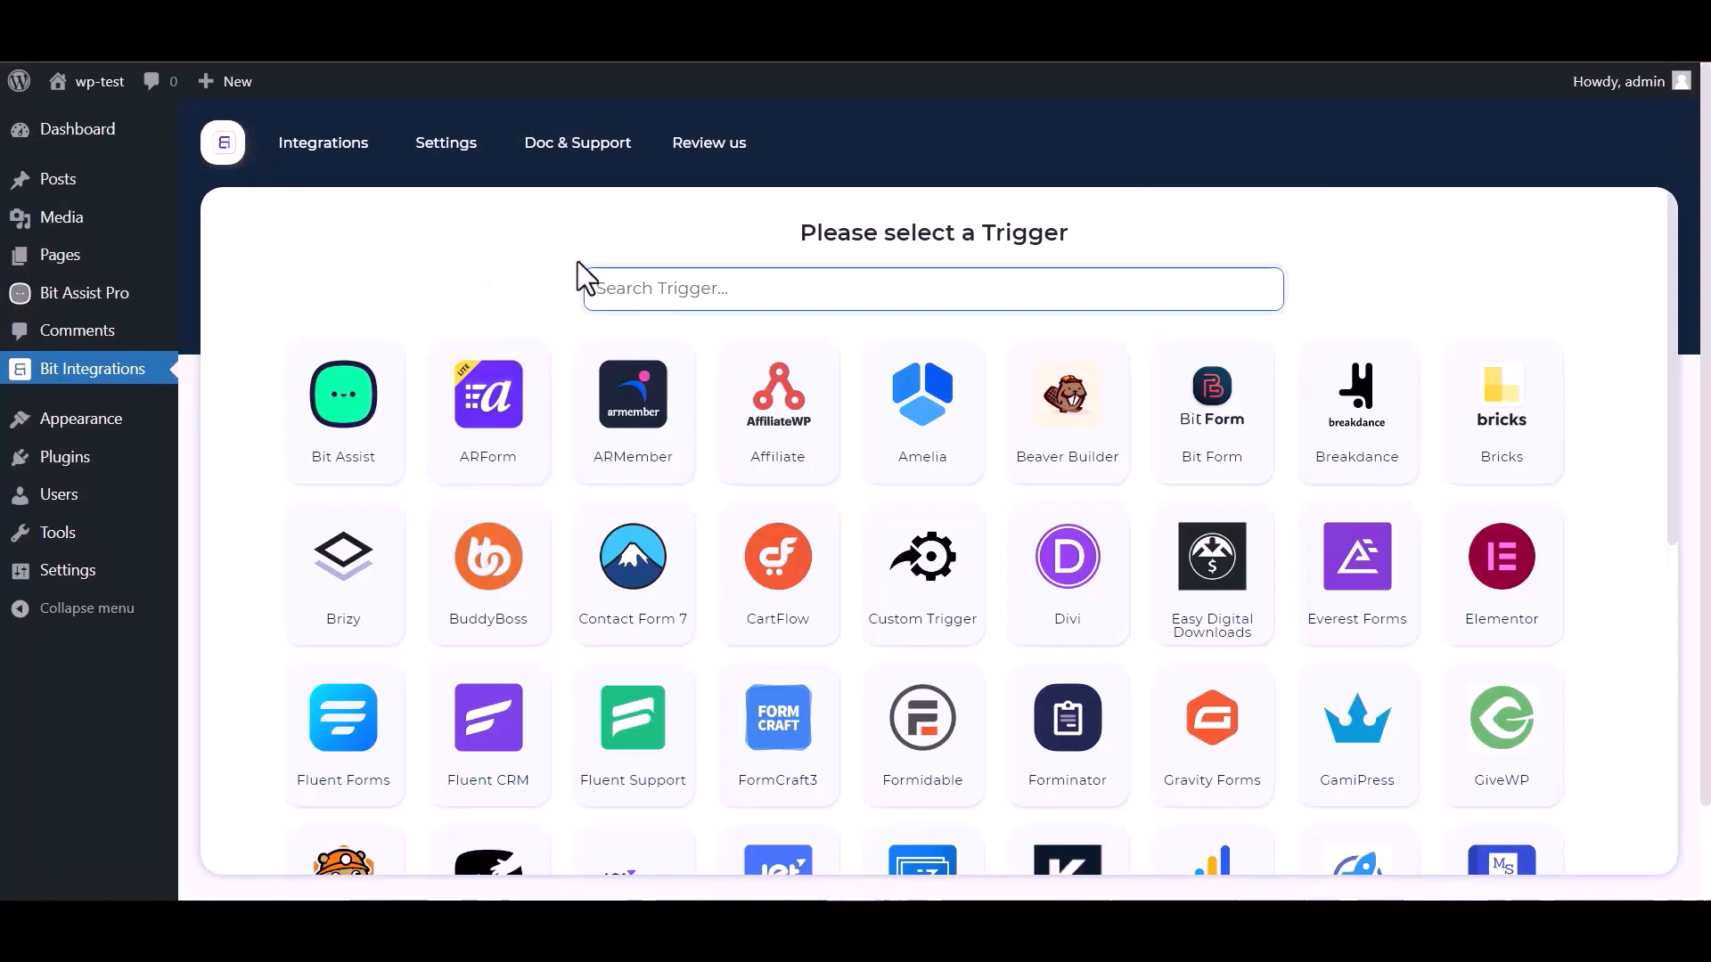
Step: Search the triggers for "bit" and choose Bit Assist as the integration's trigger
left_click(678, 287)
type("bit")
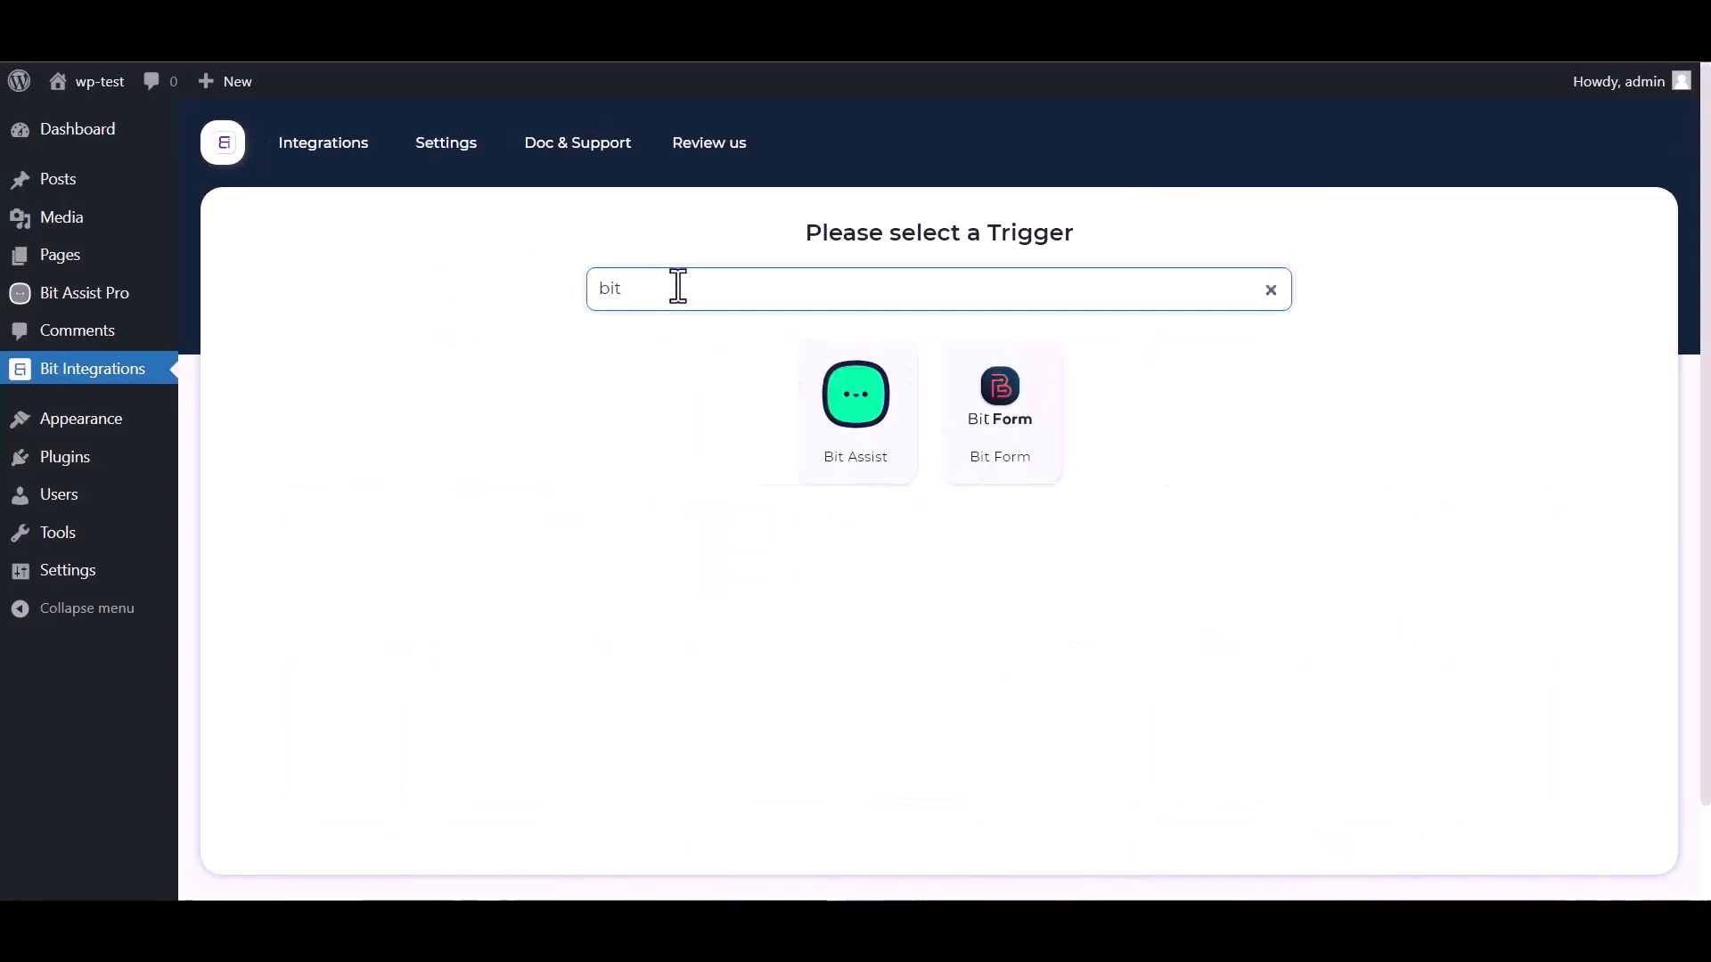
left_click(851, 420)
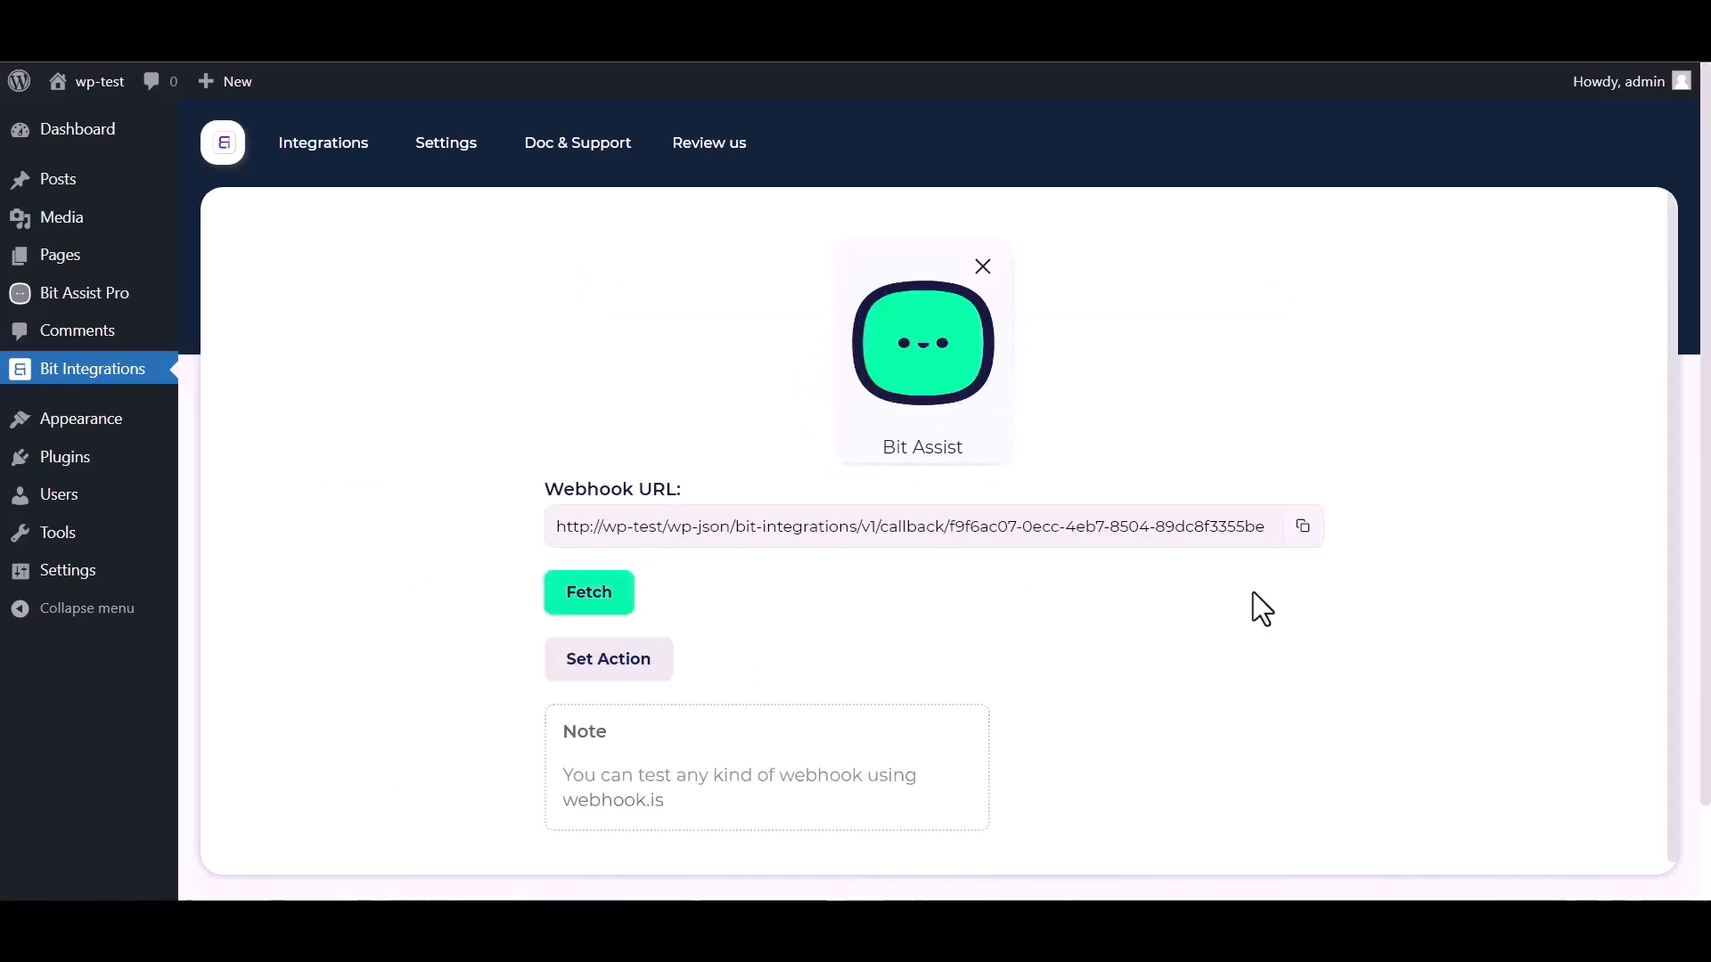
Step: Copy the Bit Assist trigger's webhook URL and start fetching its test data
left_click(1303, 525)
left_click(591, 592)
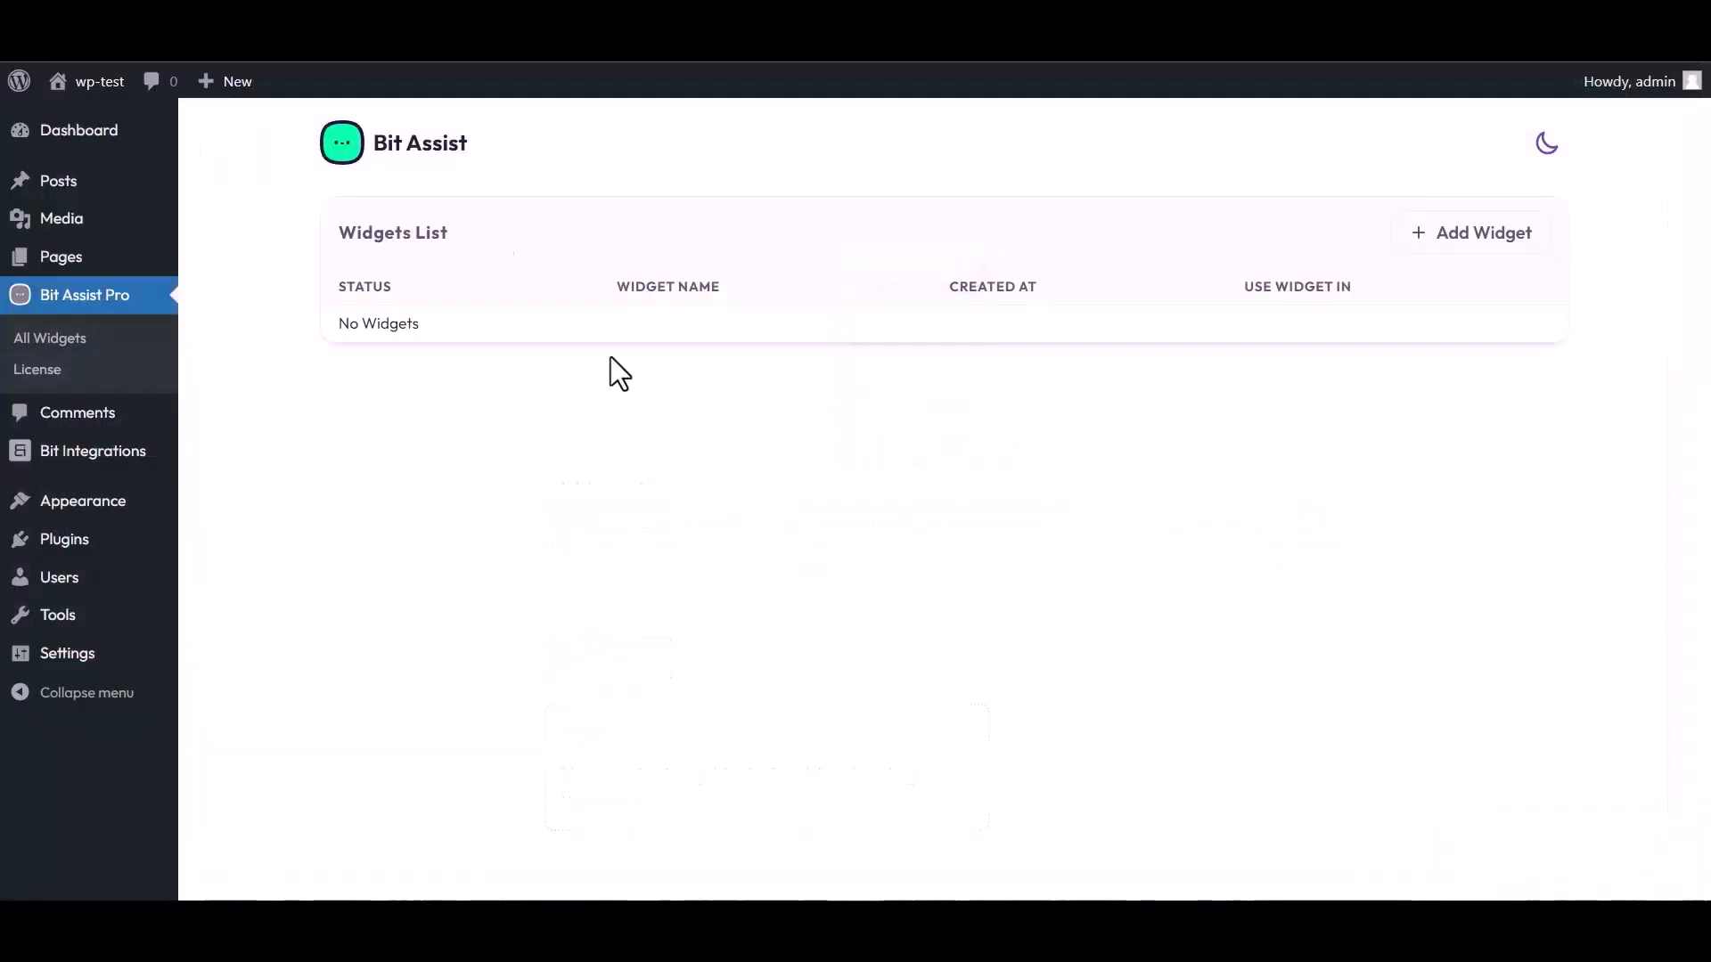
Step: Create a new widget named "Bit Integrations" in Bit Assist Pro
left_click(1477, 236)
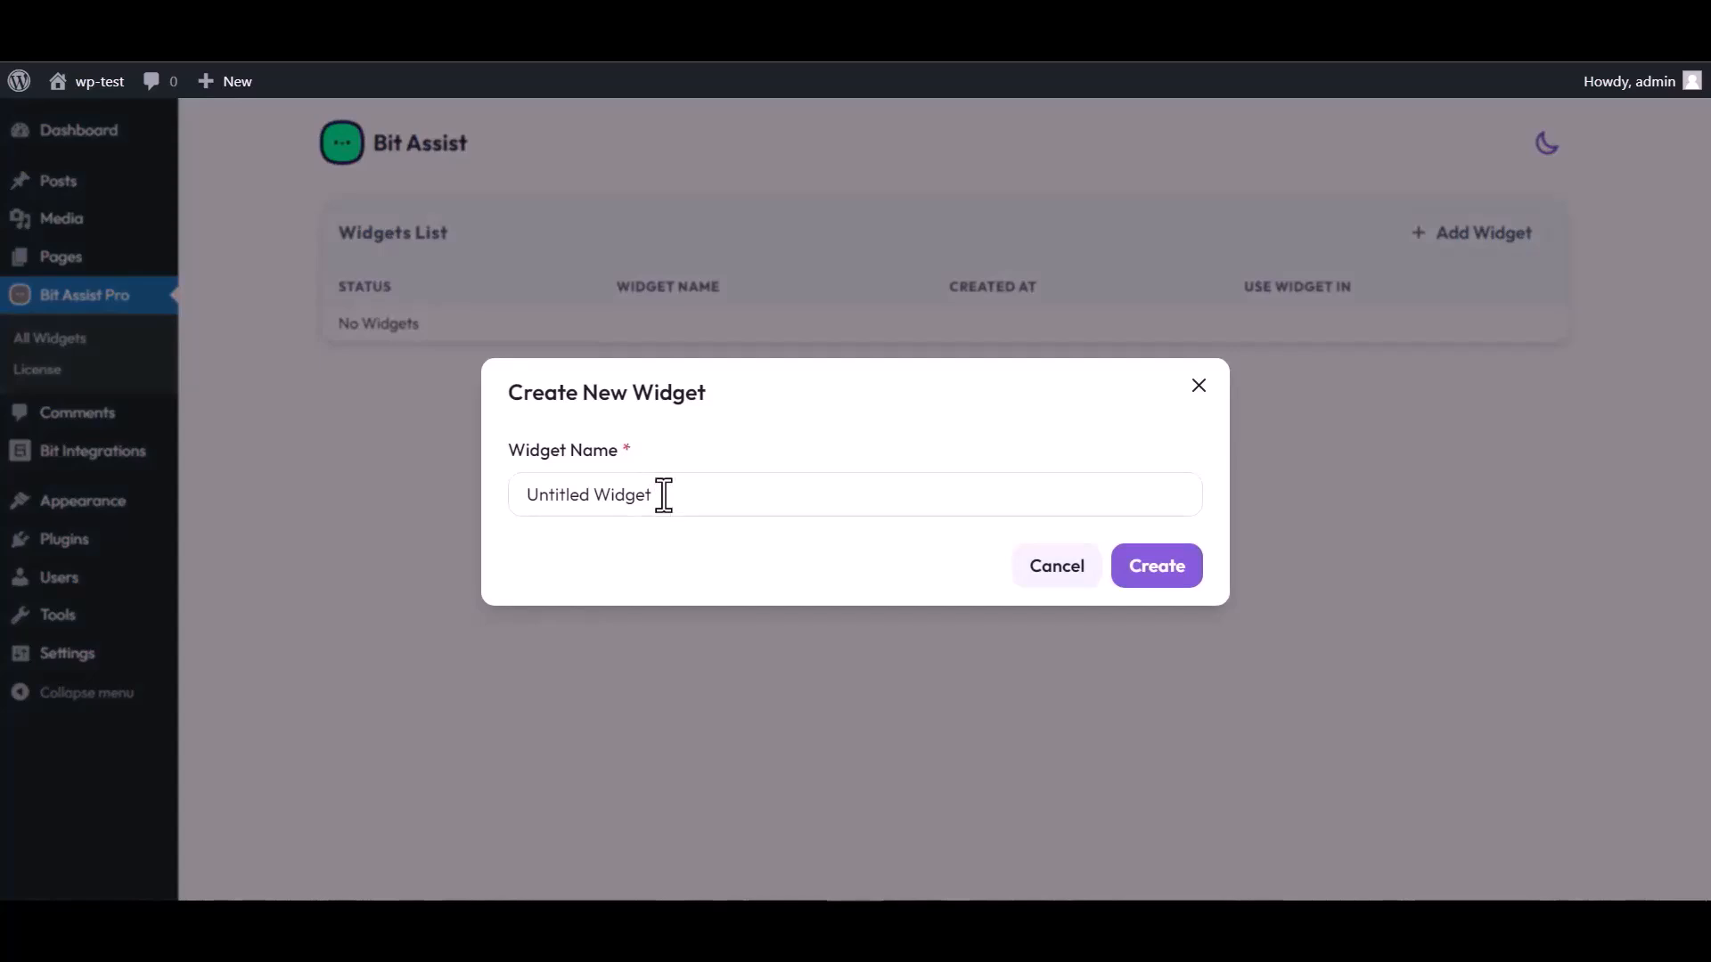
left_click(664, 495)
key("ctrl+a")
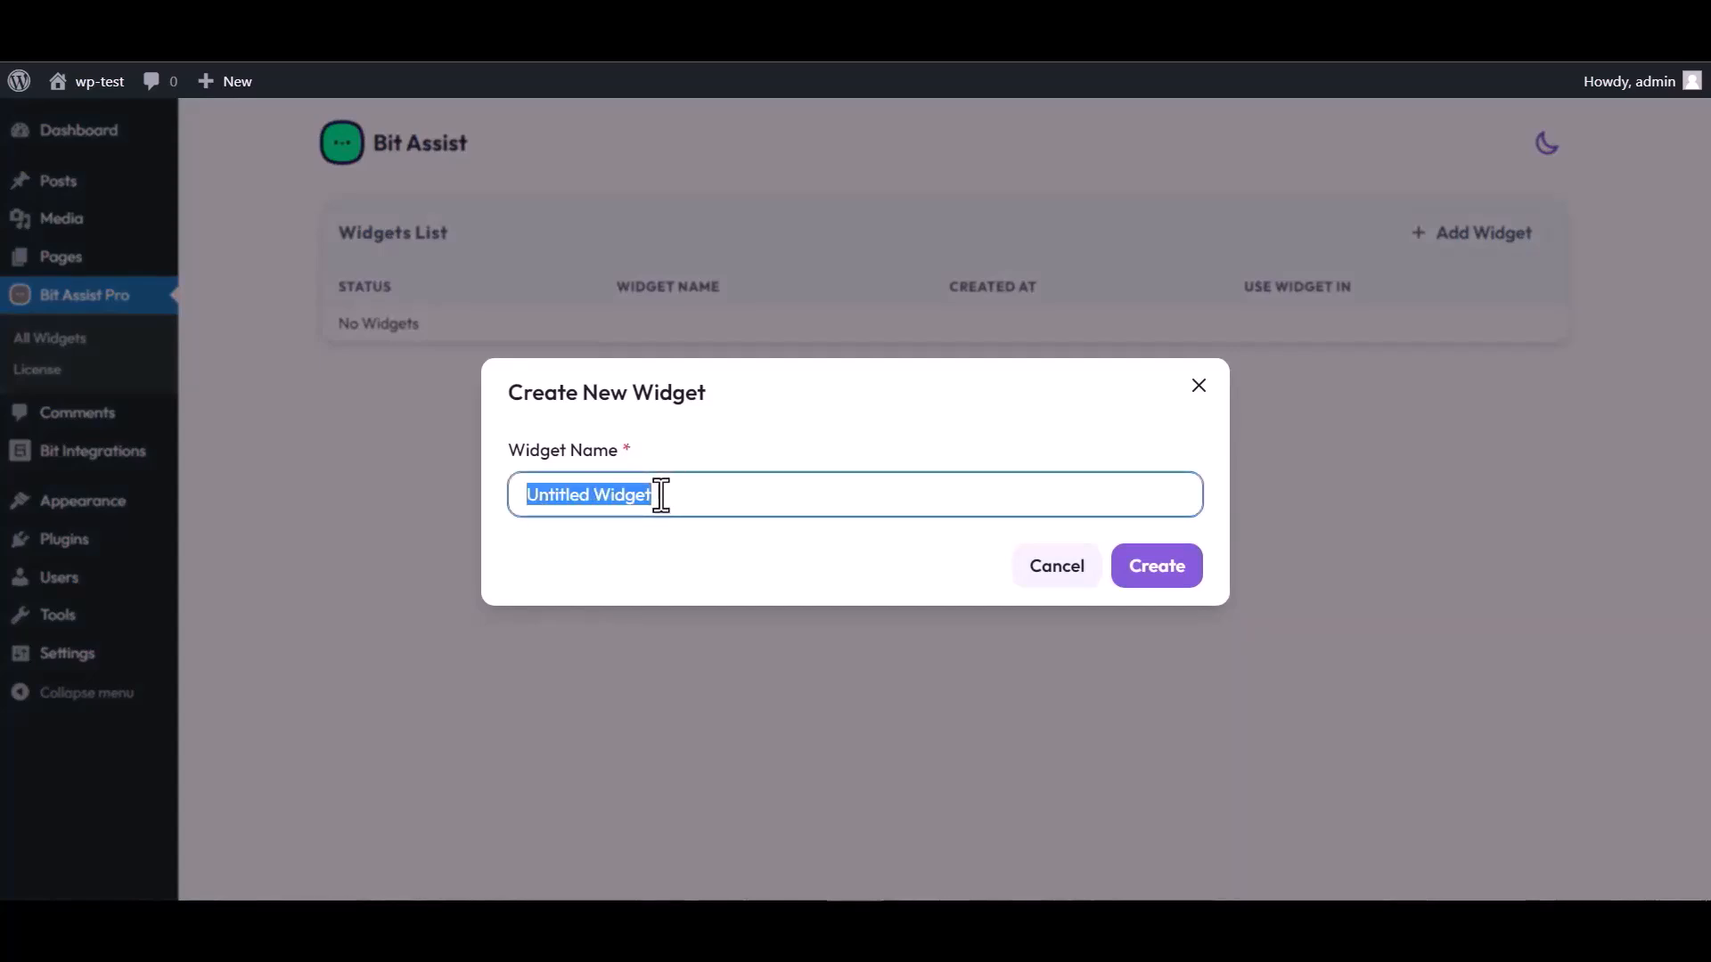
type("Bit ")
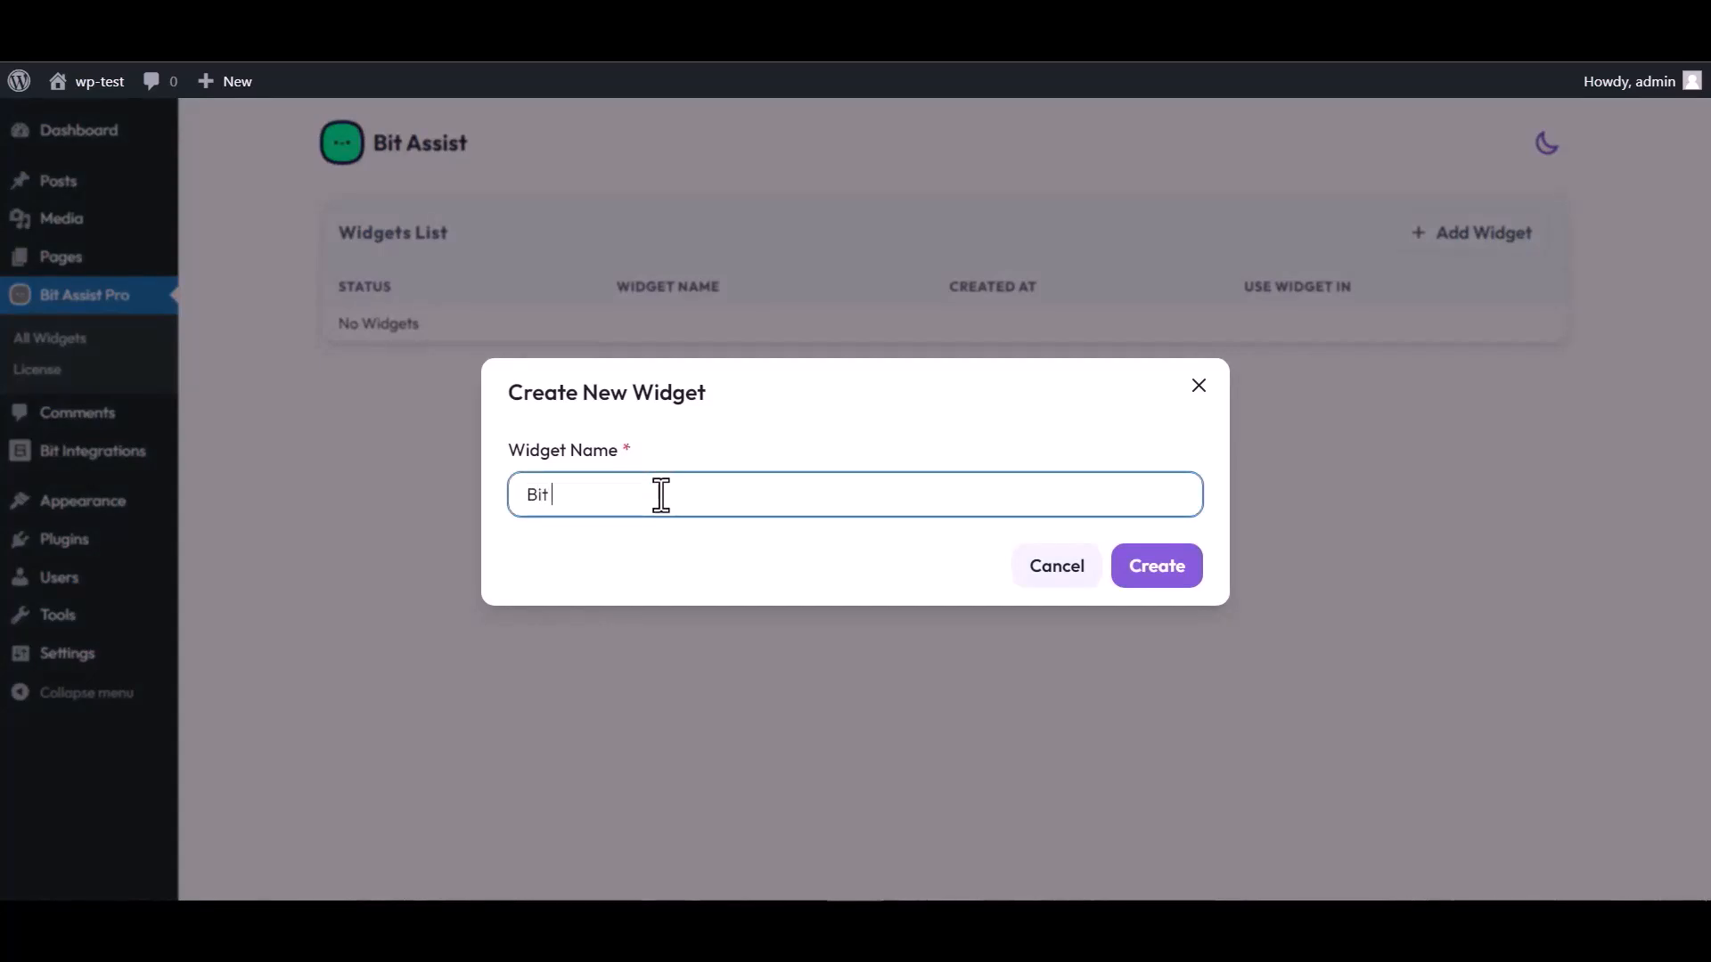
type("Inte")
left_click(1161, 584)
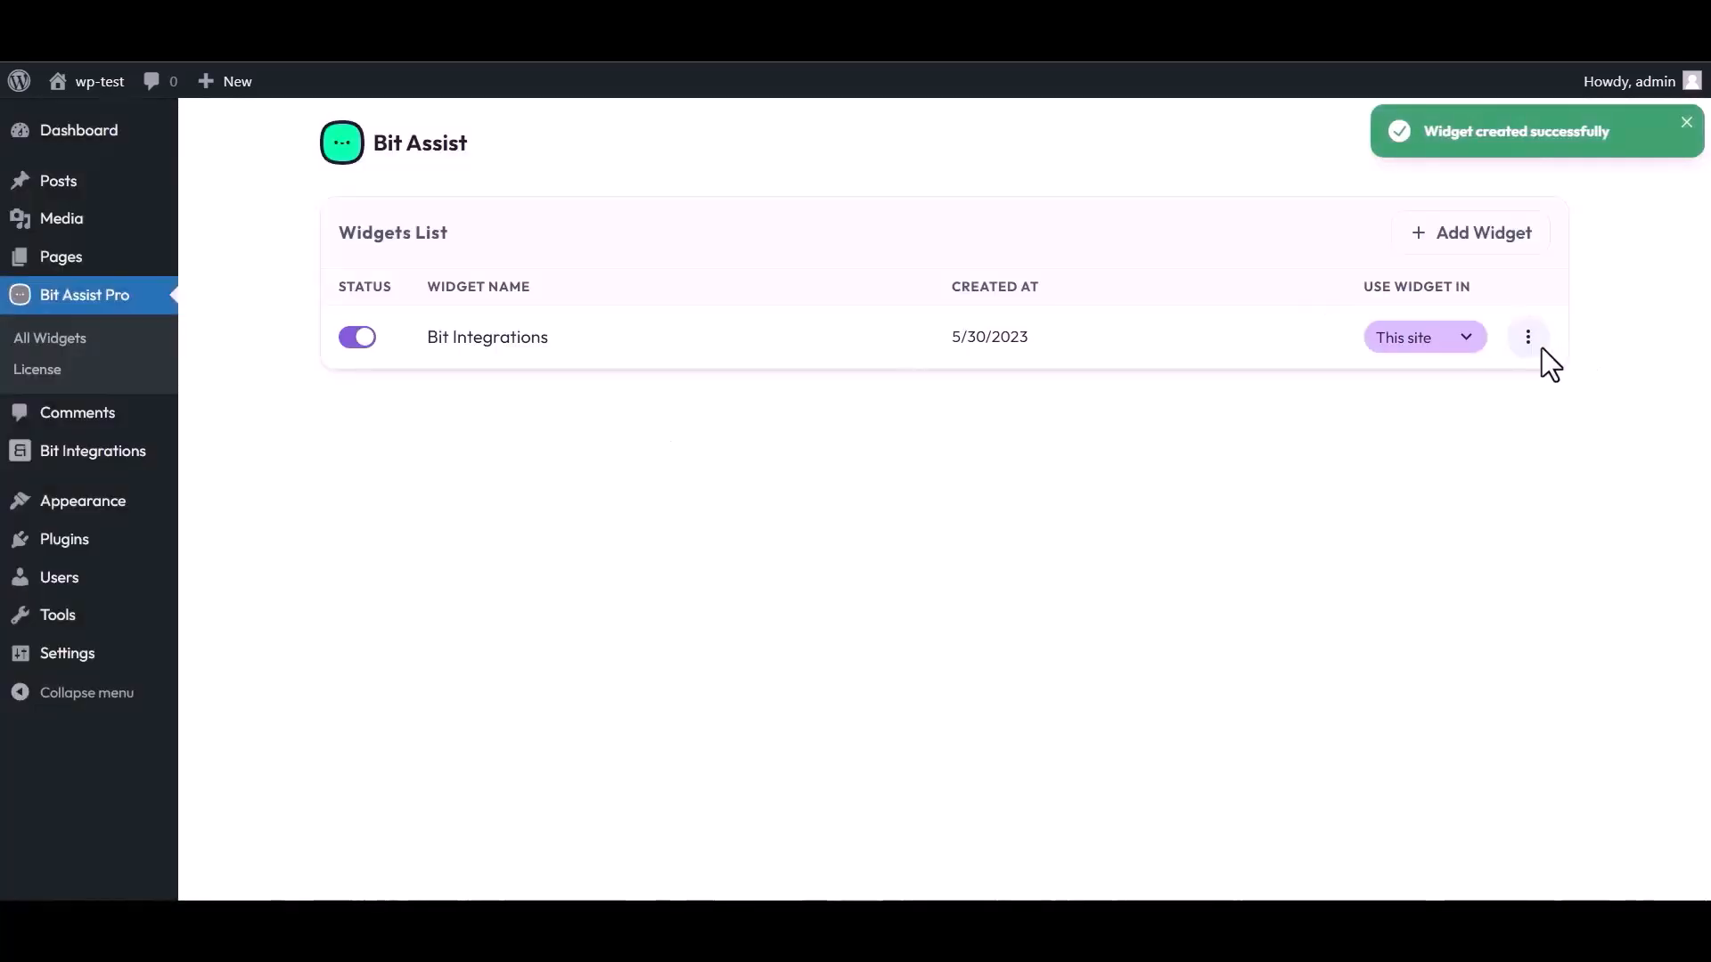
Step: Open the Bit Integrations widget for editing and start a new Custom Form channel titled "Bit Integrations"
left_click(1527, 337)
left_click(1351, 391)
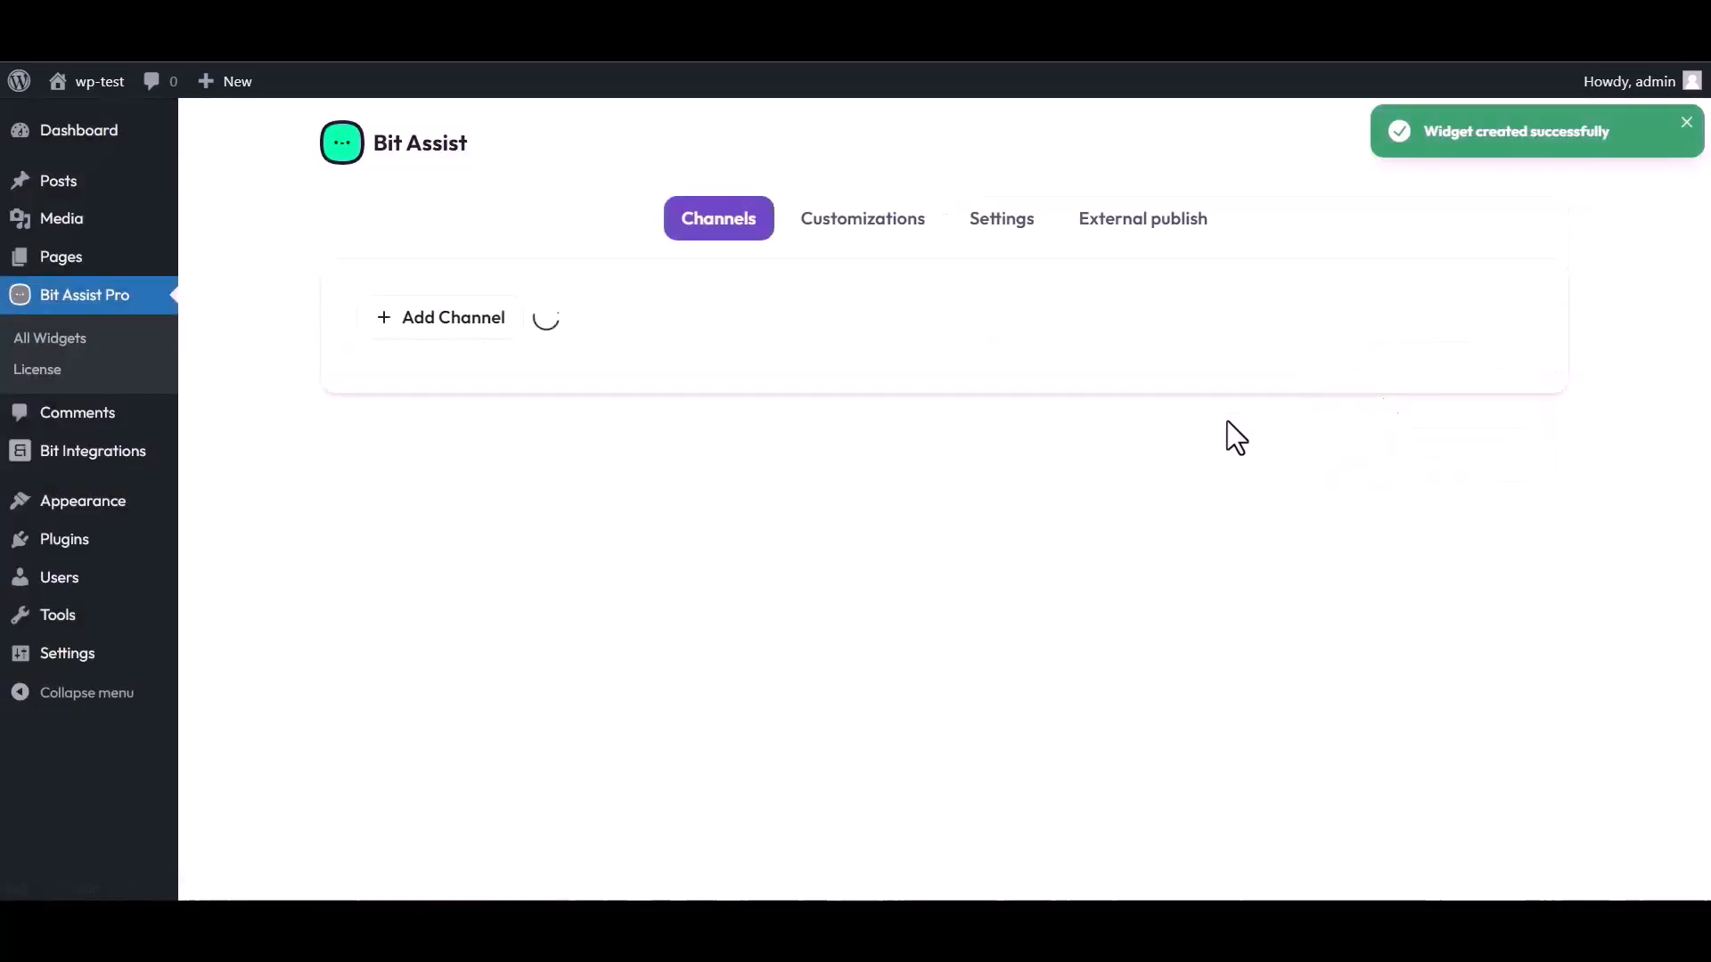
left_click(460, 320)
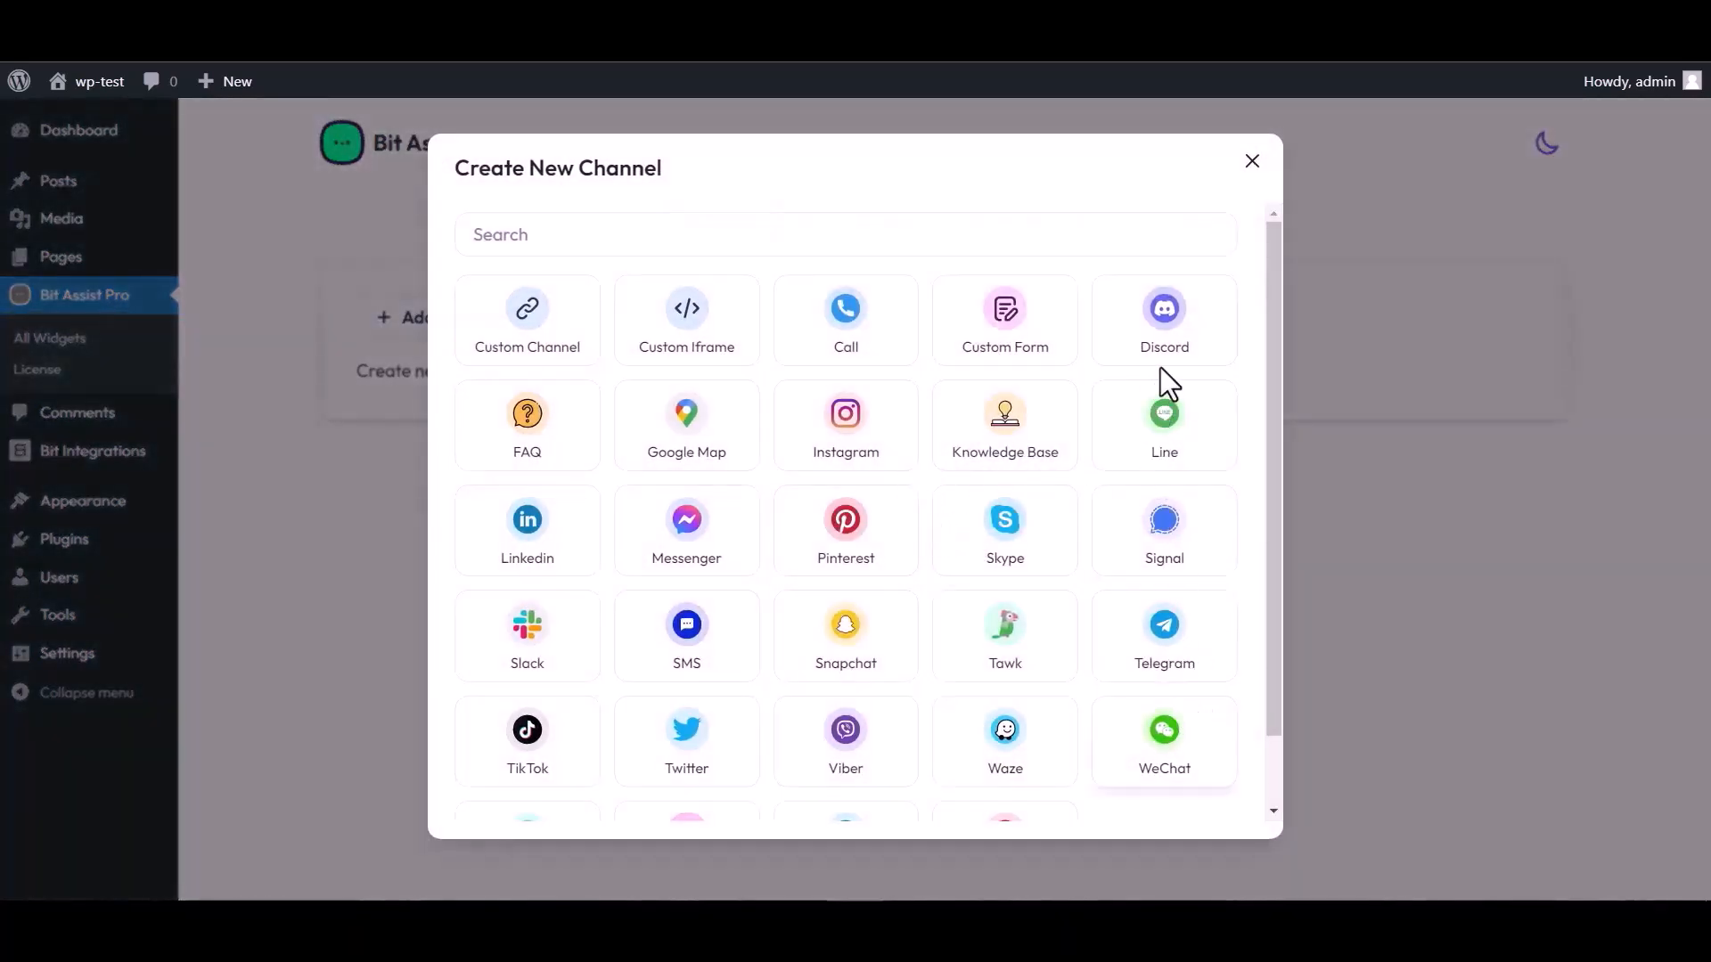
left_click(1009, 341)
triple_click(599, 281)
type("Bit Integrations")
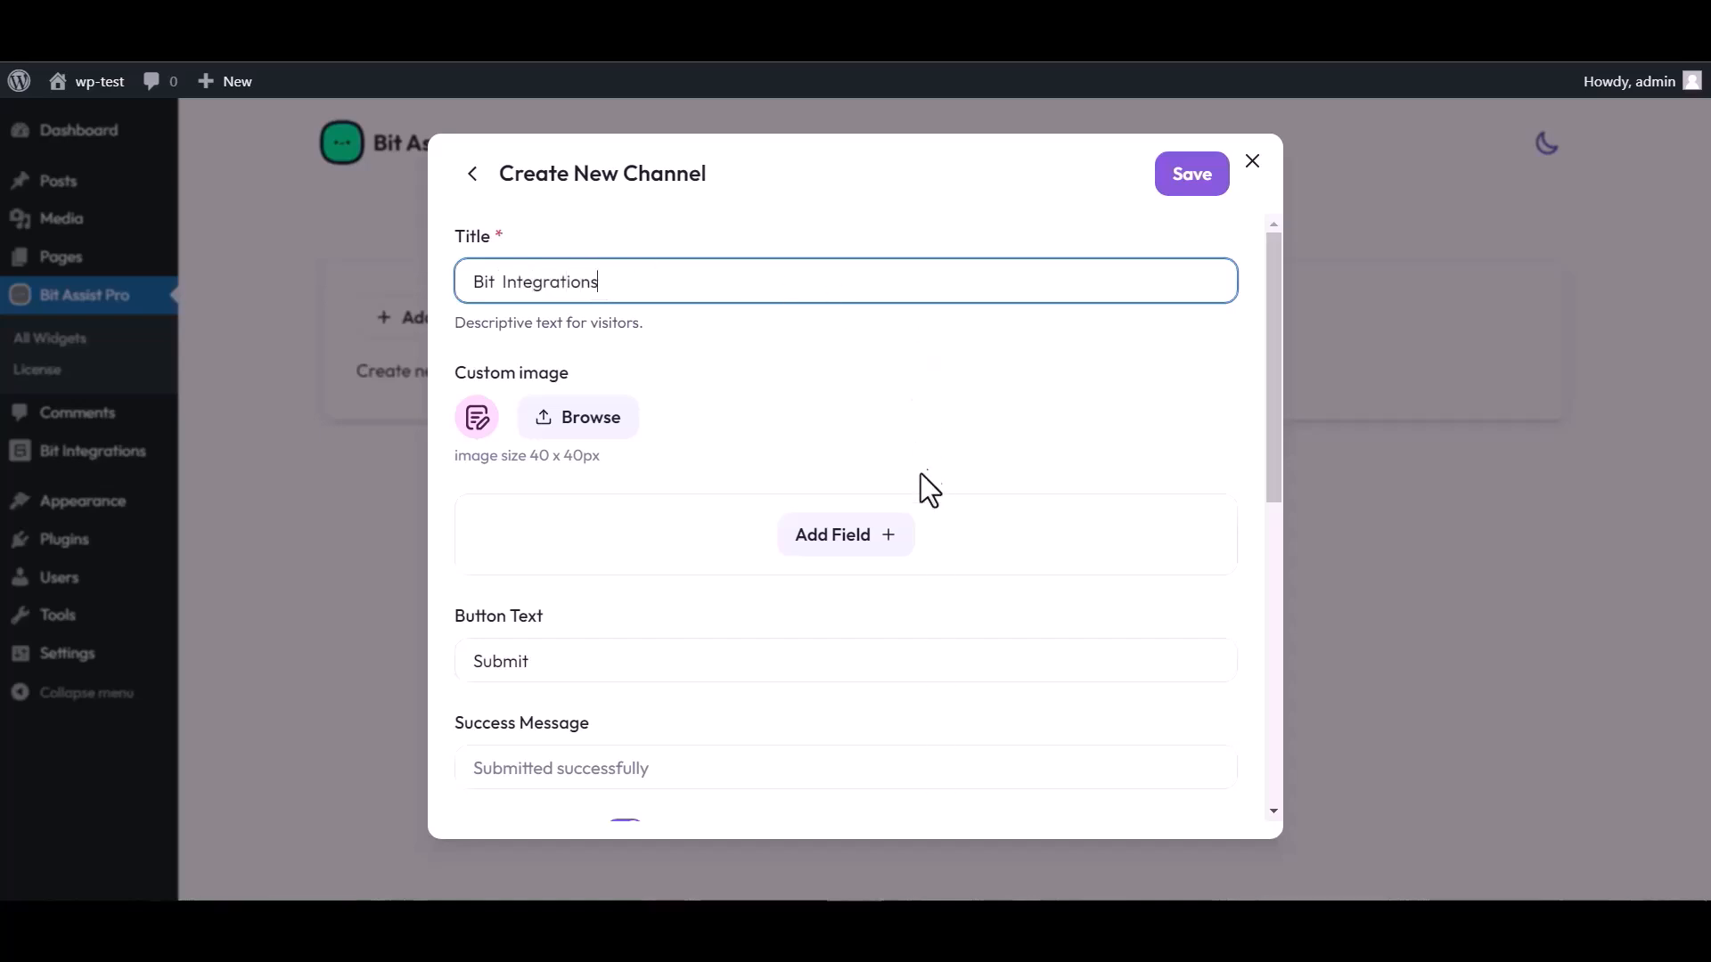
Step: Add a Text, an Email and a Number field to the channel's form
left_click(851, 543)
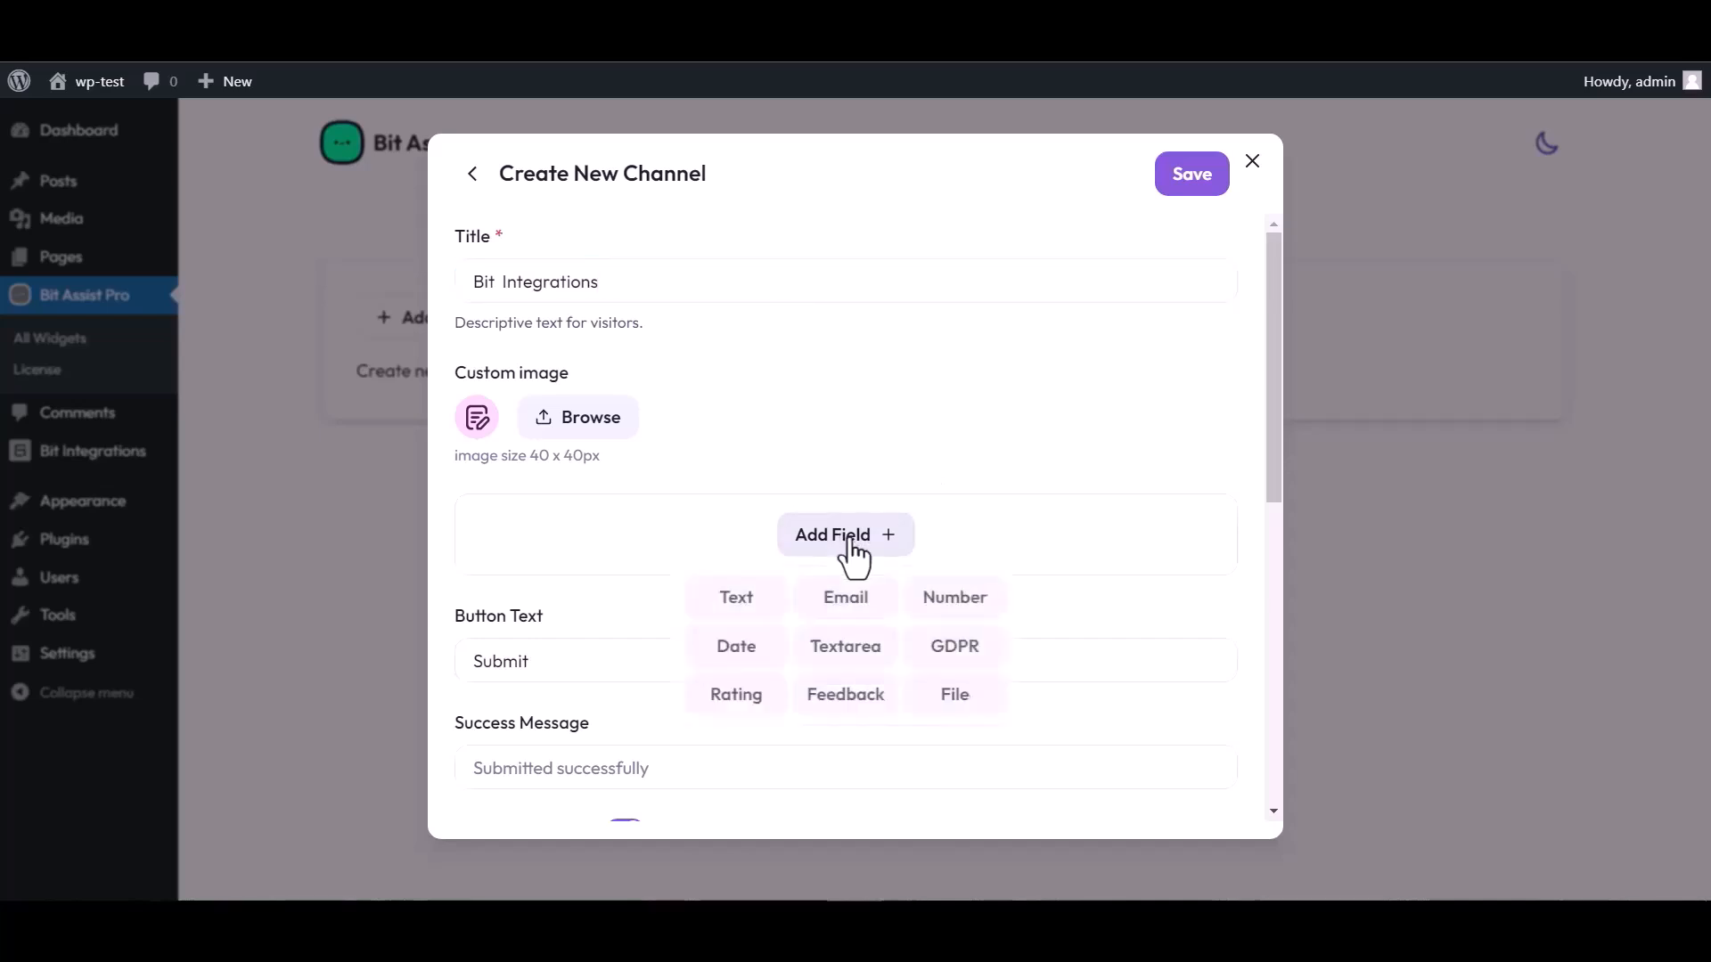
left_click(737, 599)
left_click(851, 662)
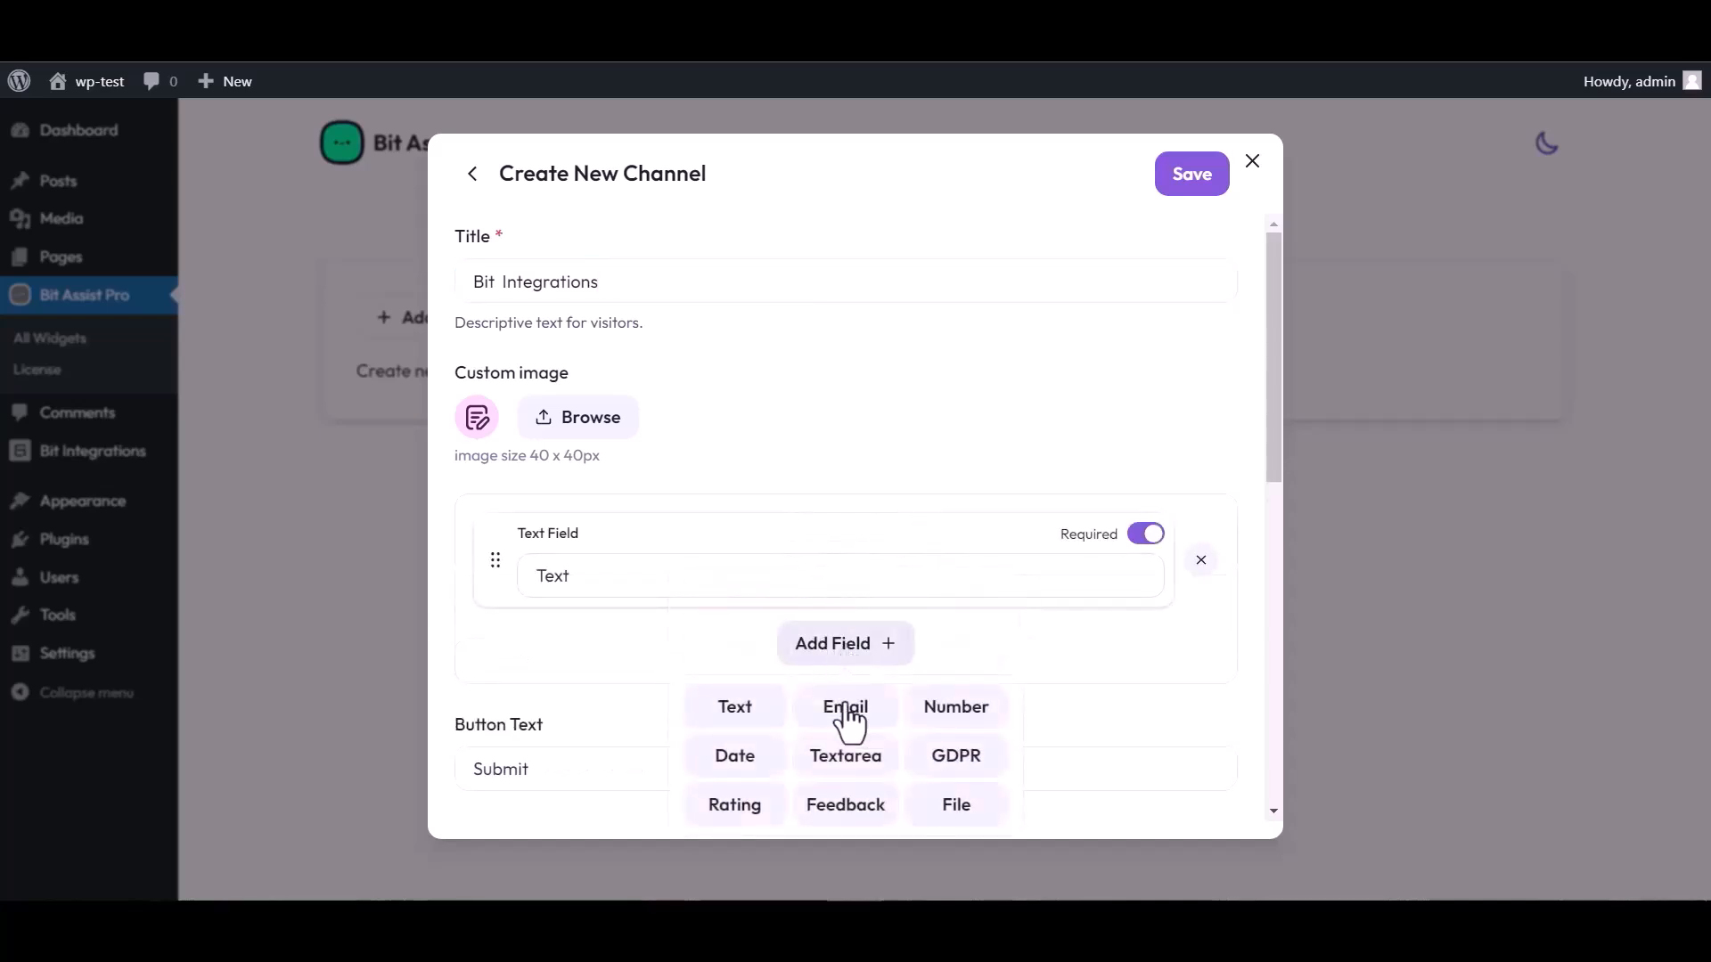
left_click(845, 711)
left_click(853, 751)
left_click(955, 611)
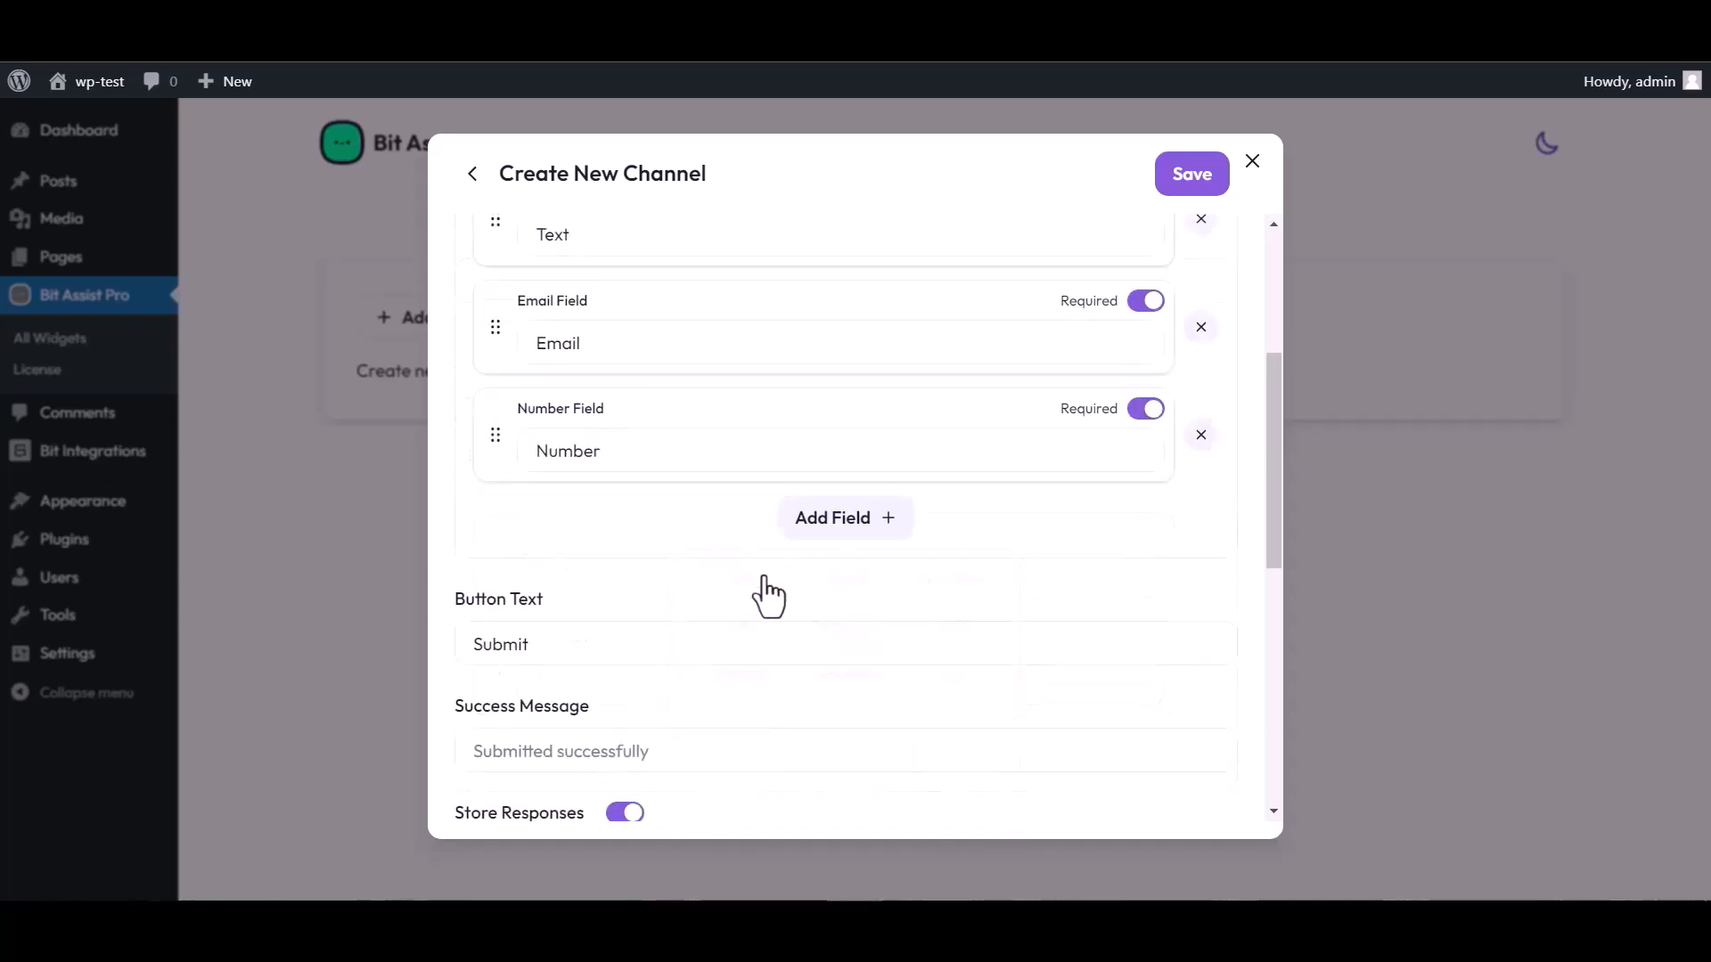
Step: Rename the form's text field to "Name"
scroll(775, 431, "up", 4)
double_click(585, 572)
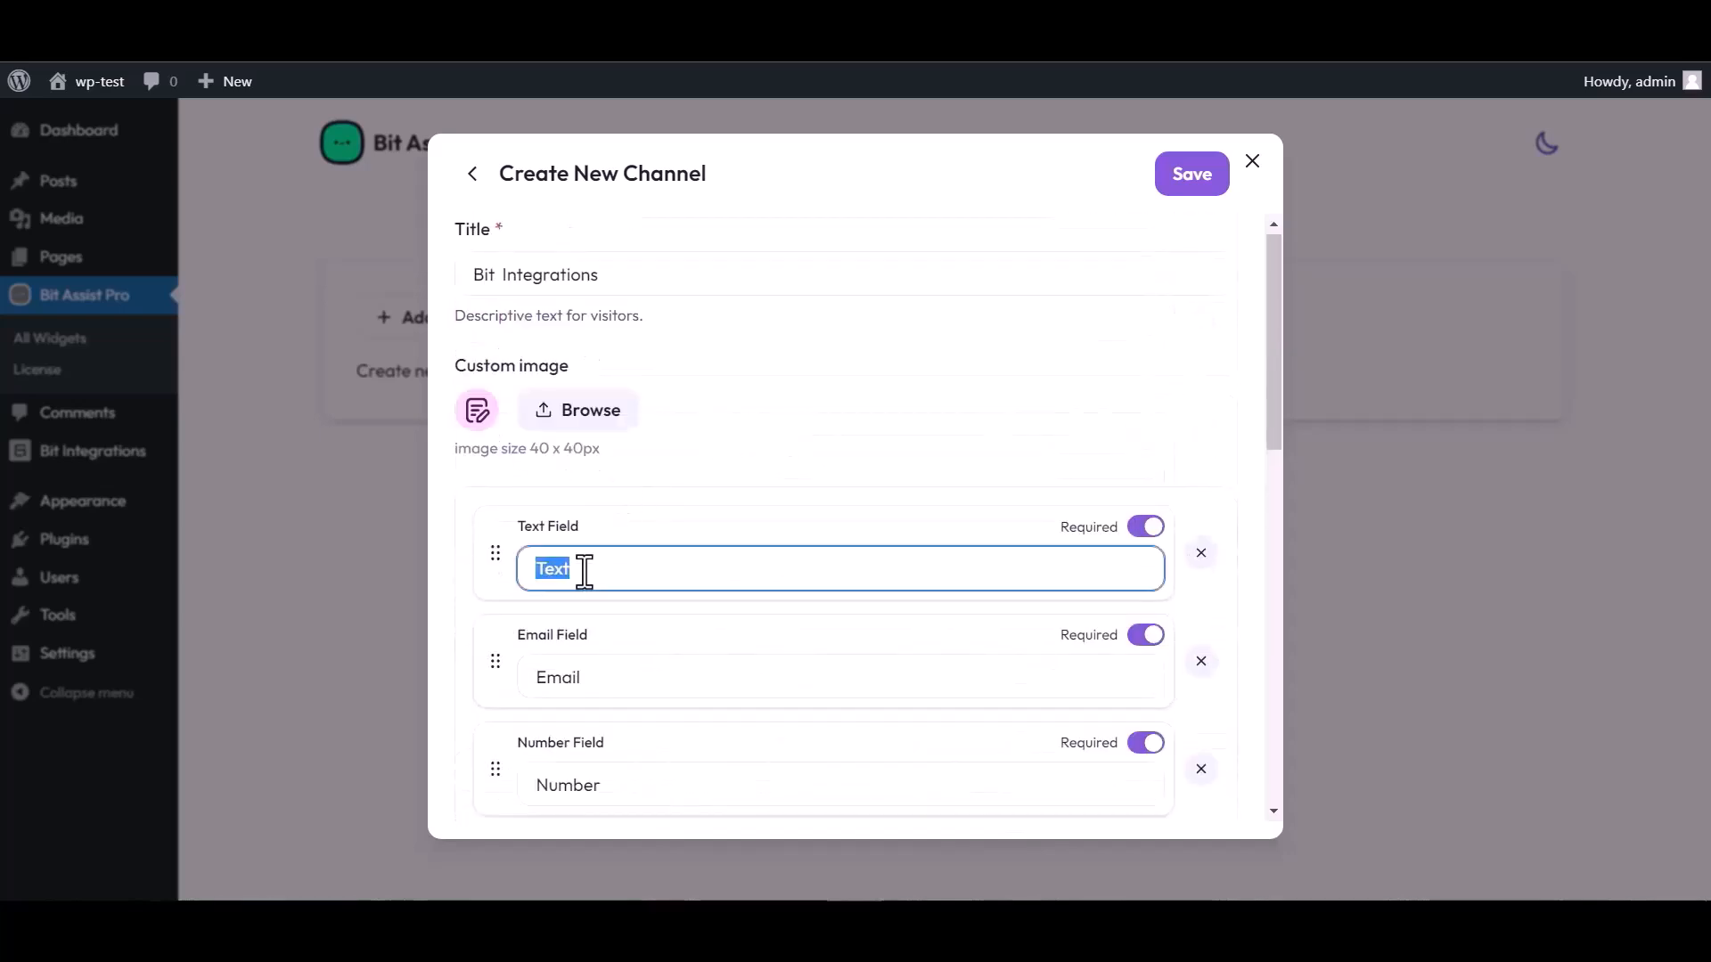
type("Name")
Step: Paste the copied Bit Assist webhook URL into the form's Webhook URL setting and save the channel
scroll(936, 486, "down", 4)
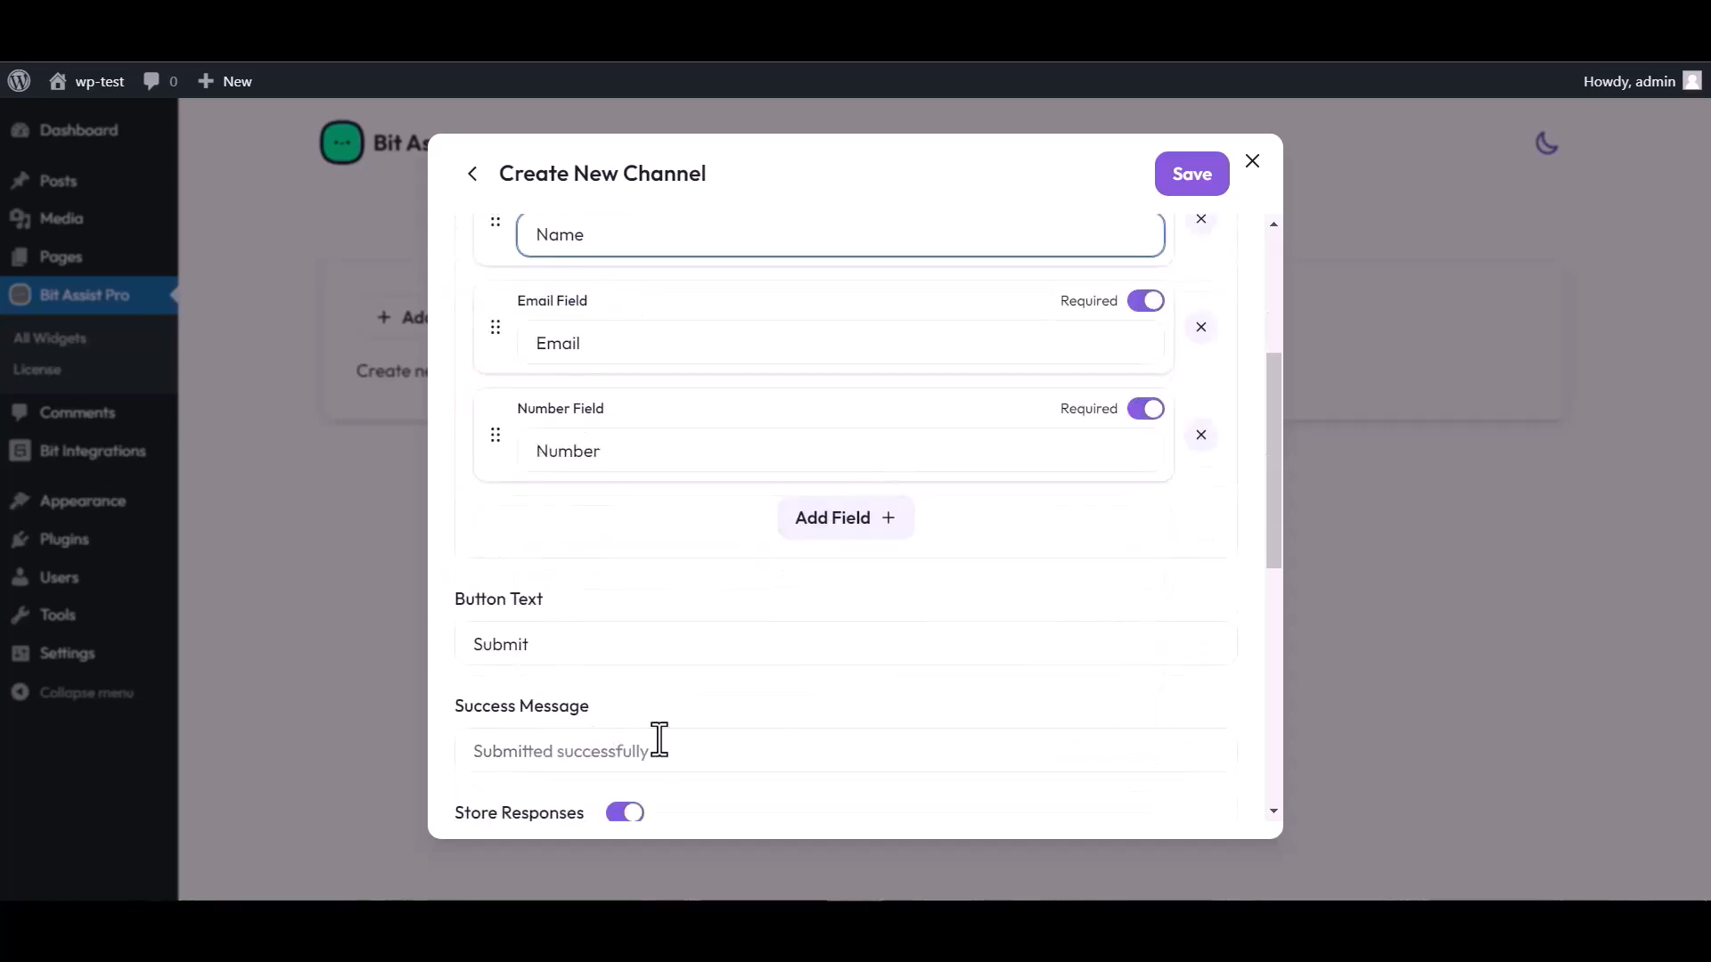
scroll(659, 739, "down", 3)
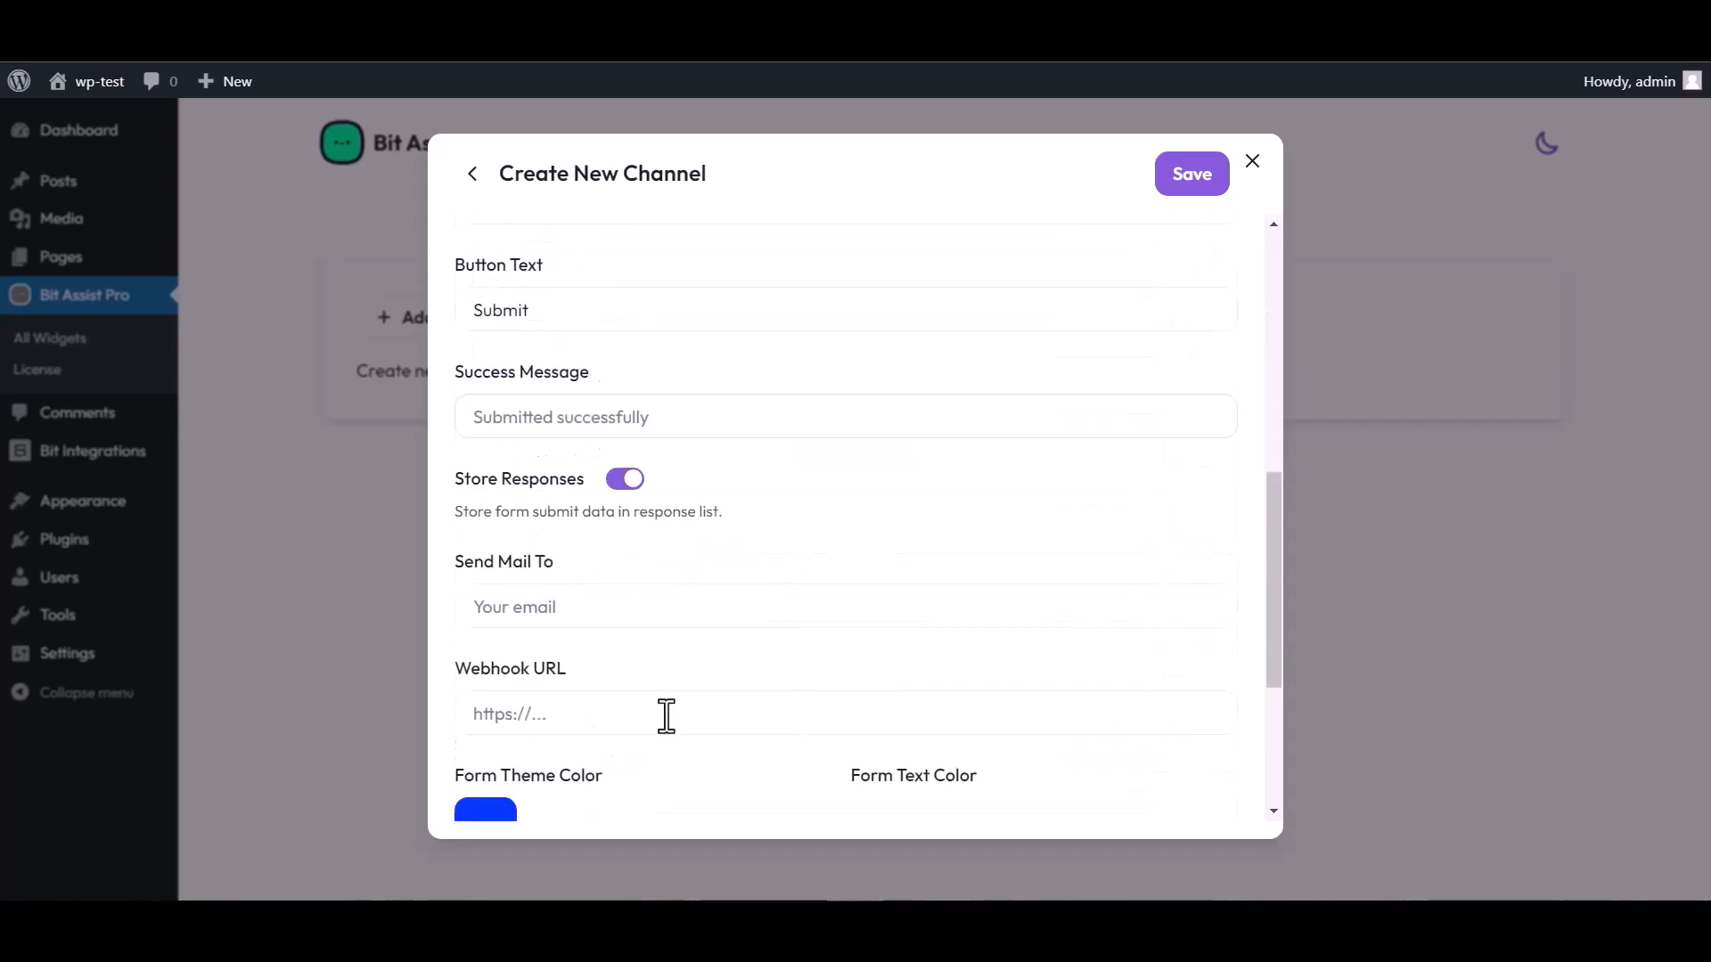
left_click(544, 716)
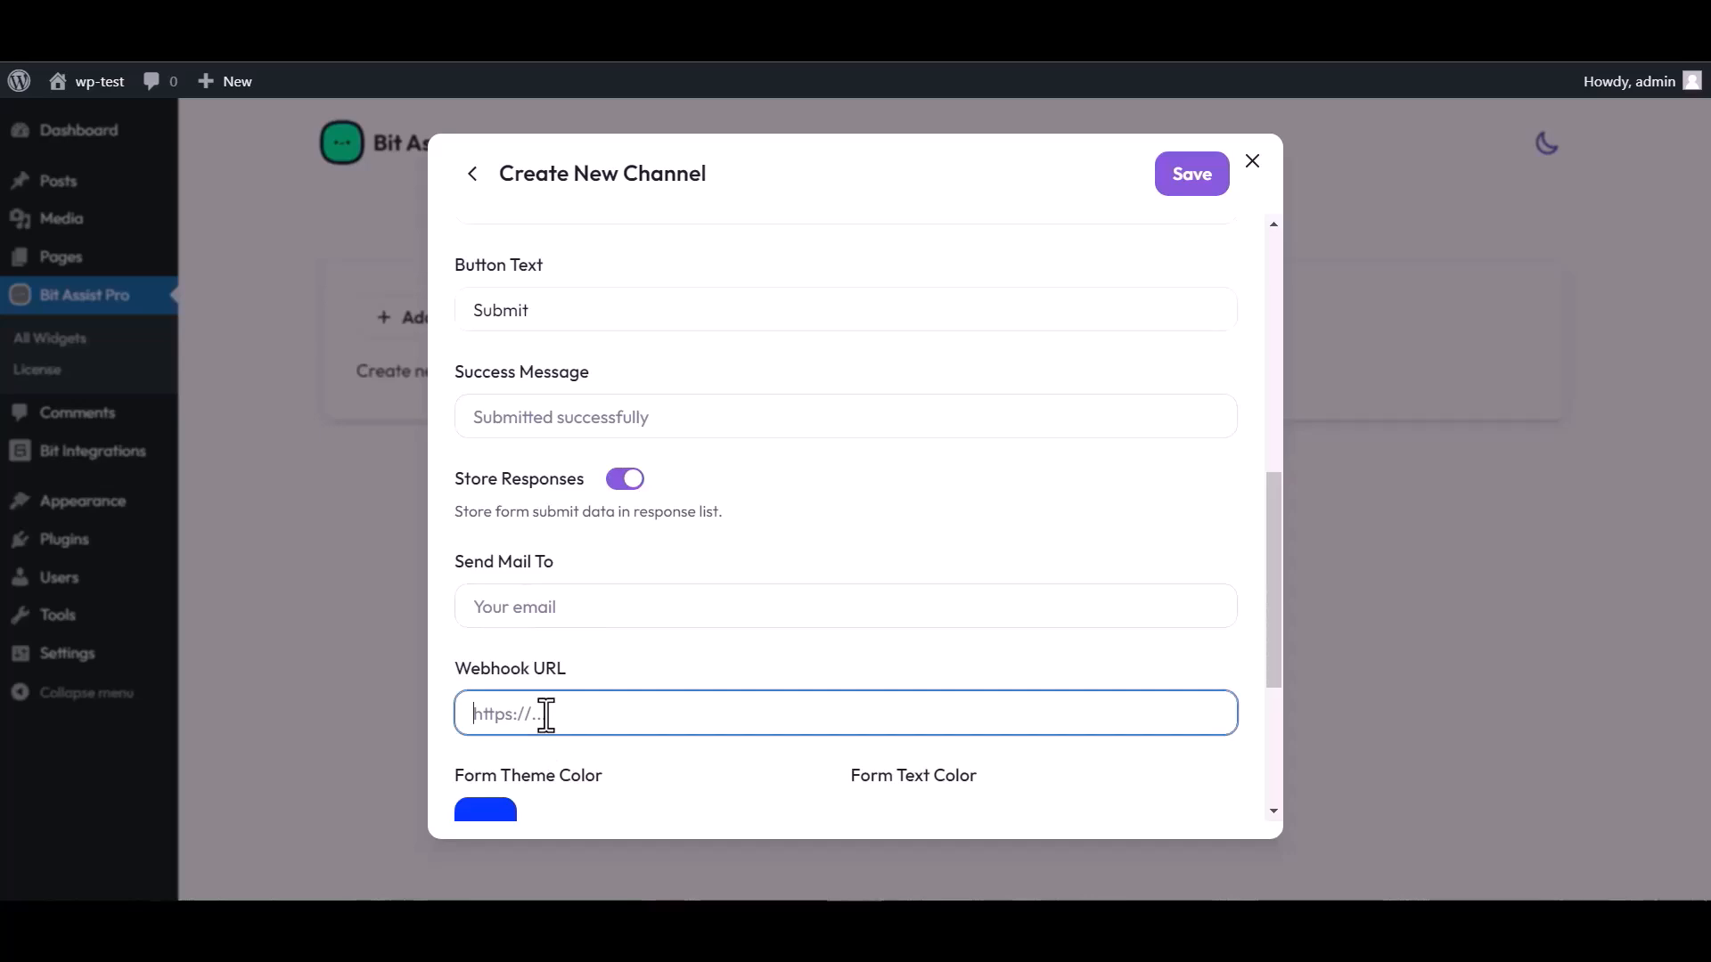
key("ctrl+v")
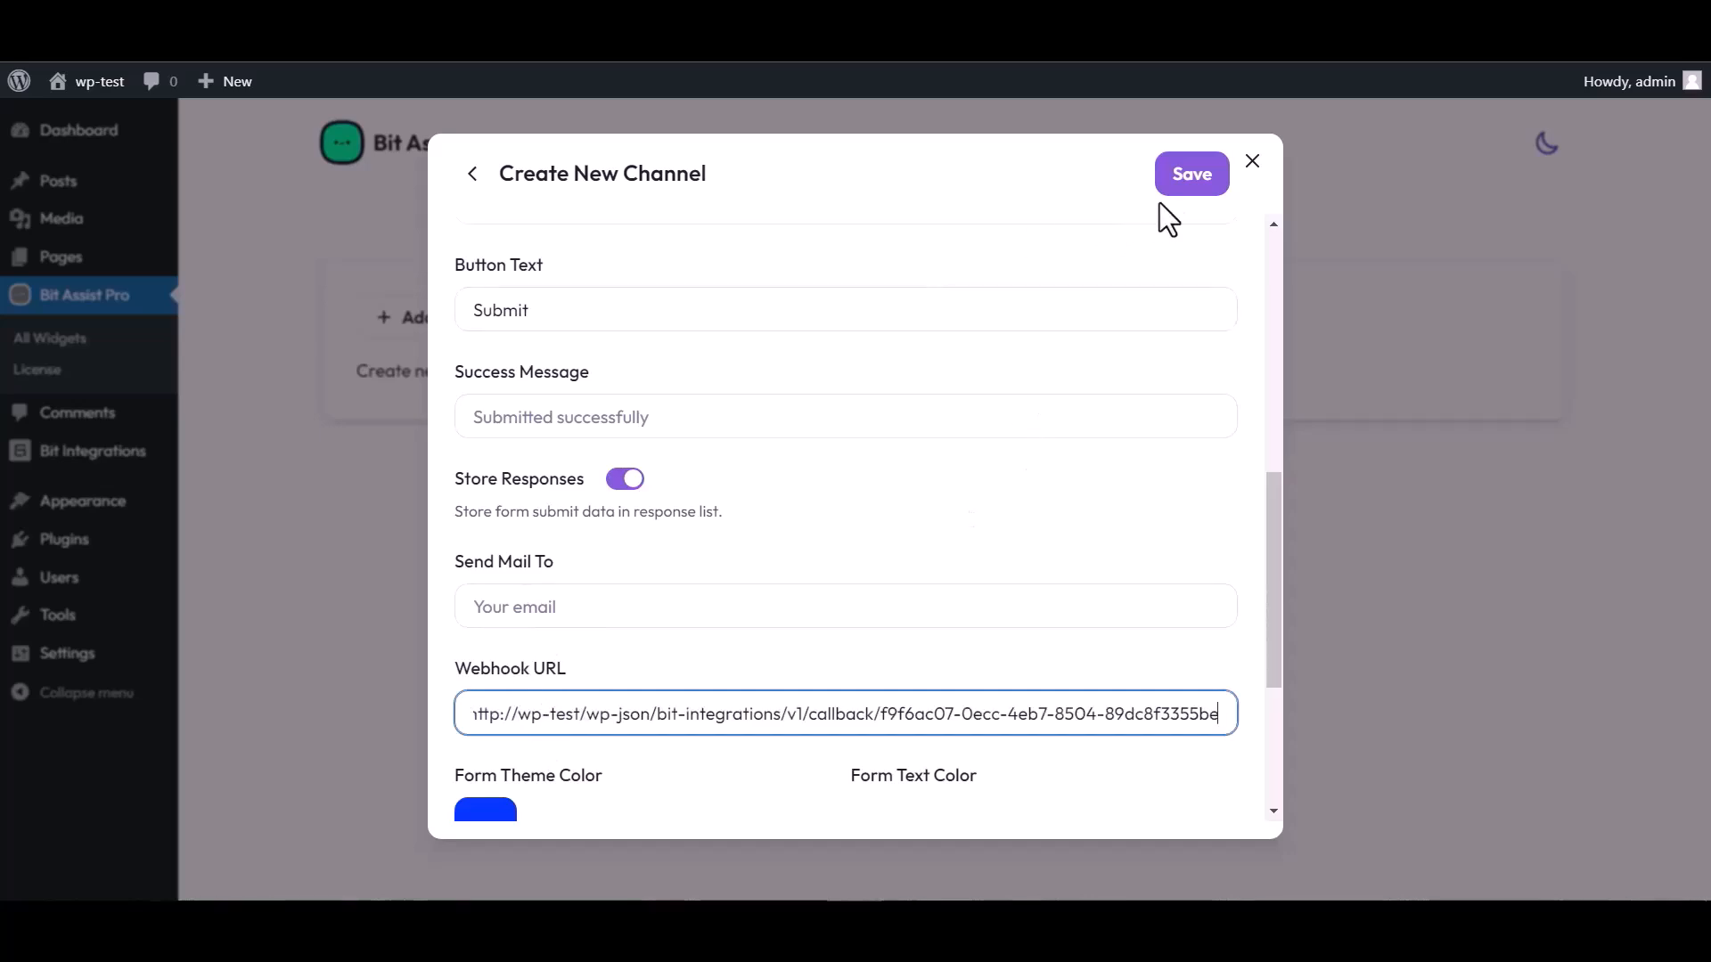
left_click(1186, 187)
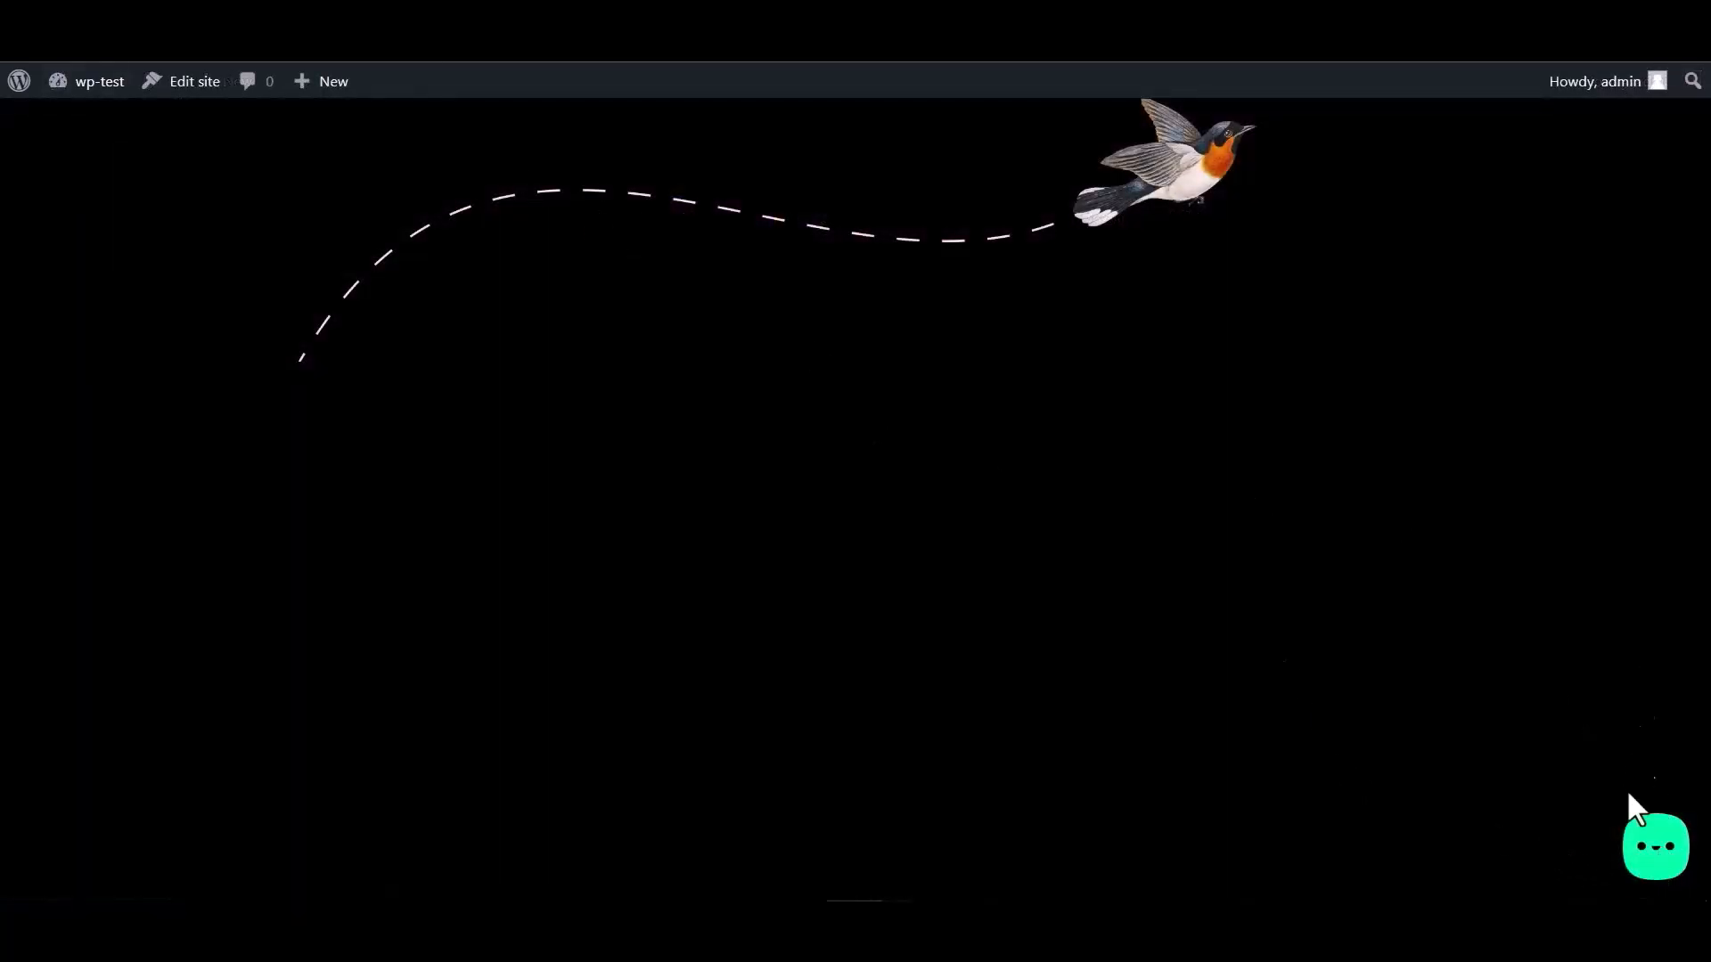
Step: Open the Bit Integrations form from the site's chat widget and fill the name and email fields with sample text
left_click(1651, 863)
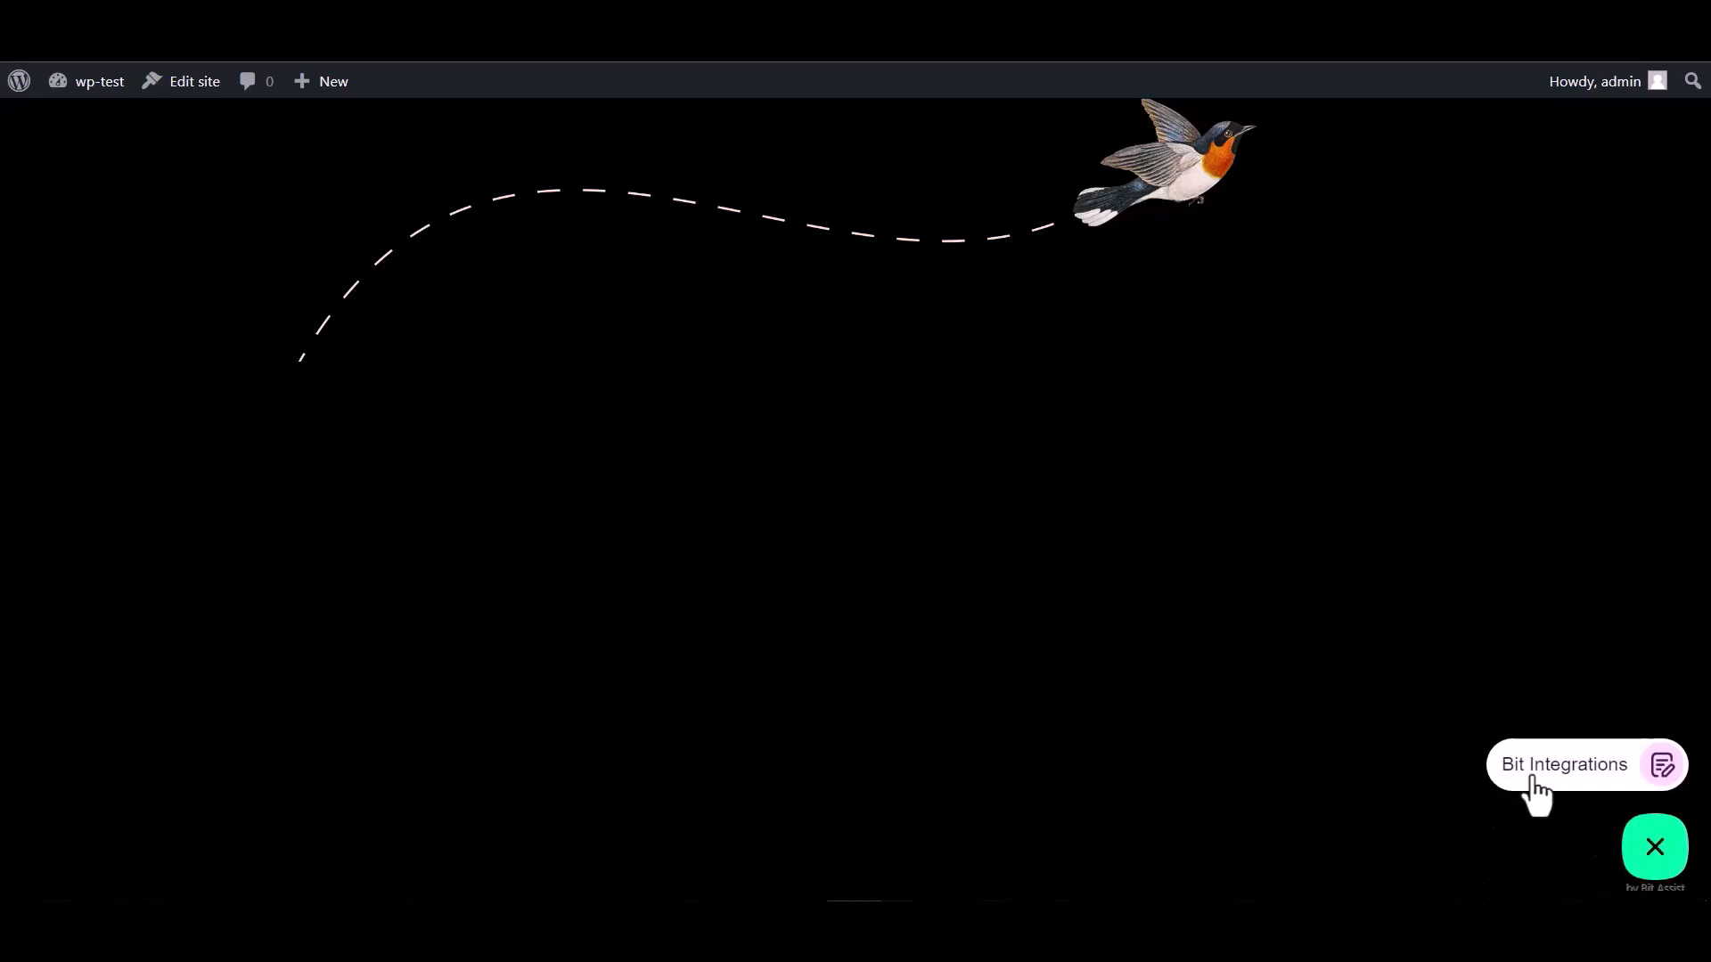
left_click(1561, 784)
left_click(1434, 571)
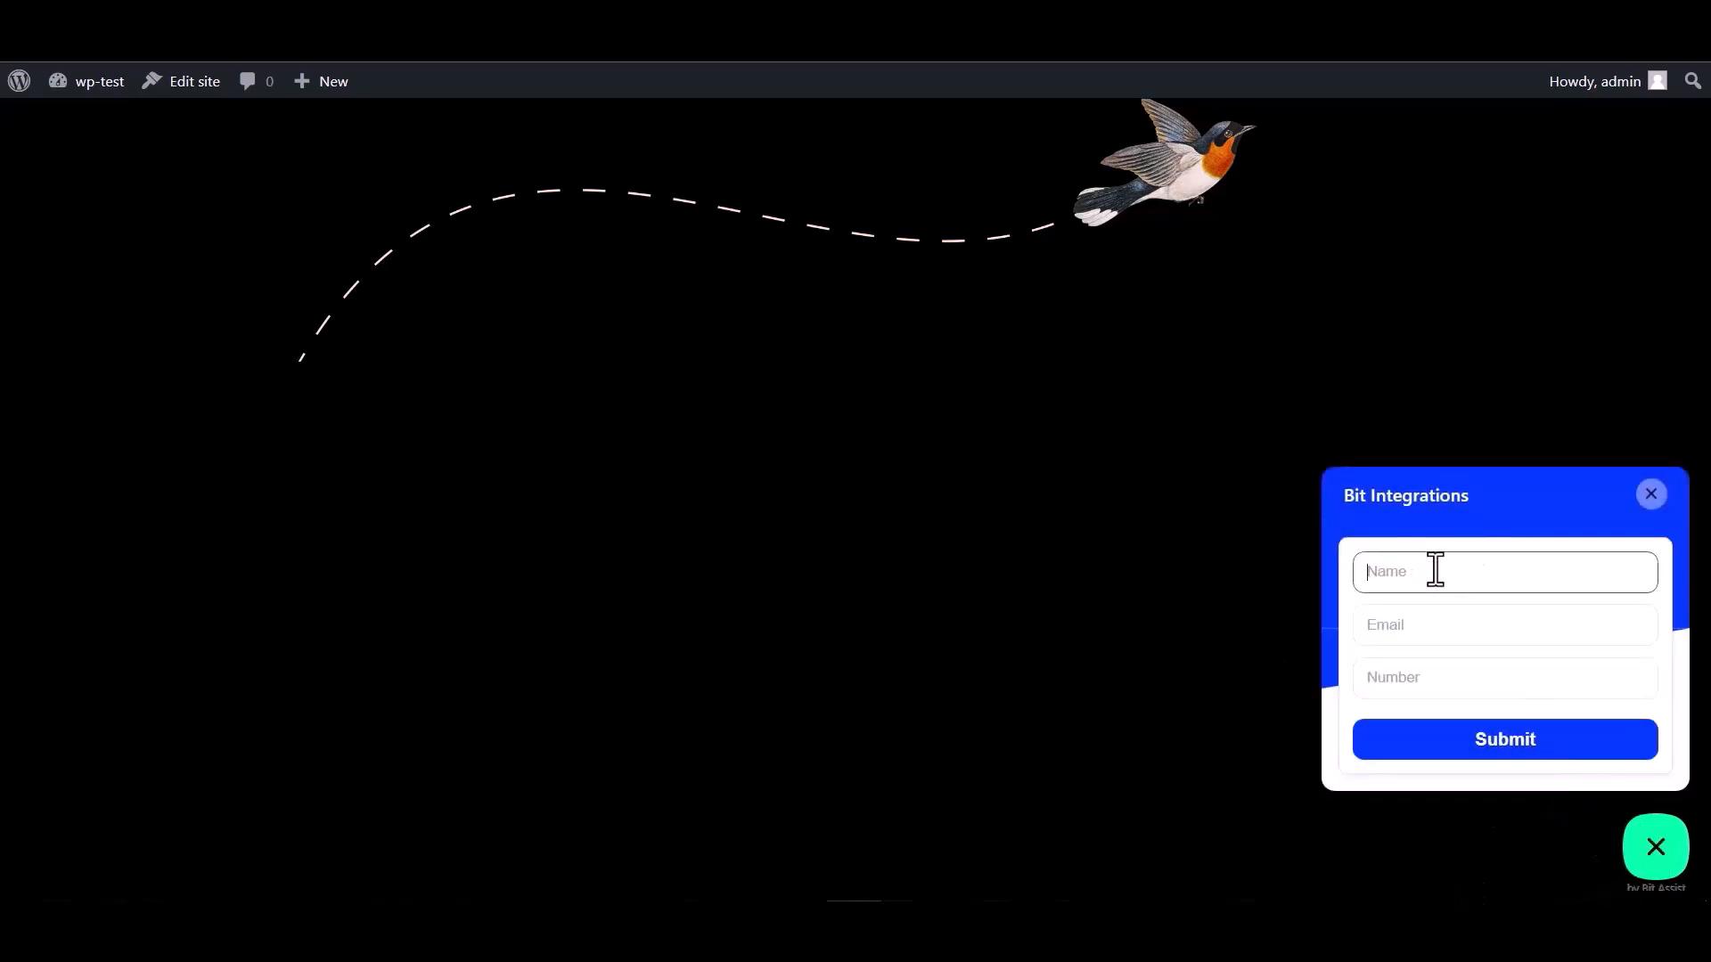
left_click(1424, 684)
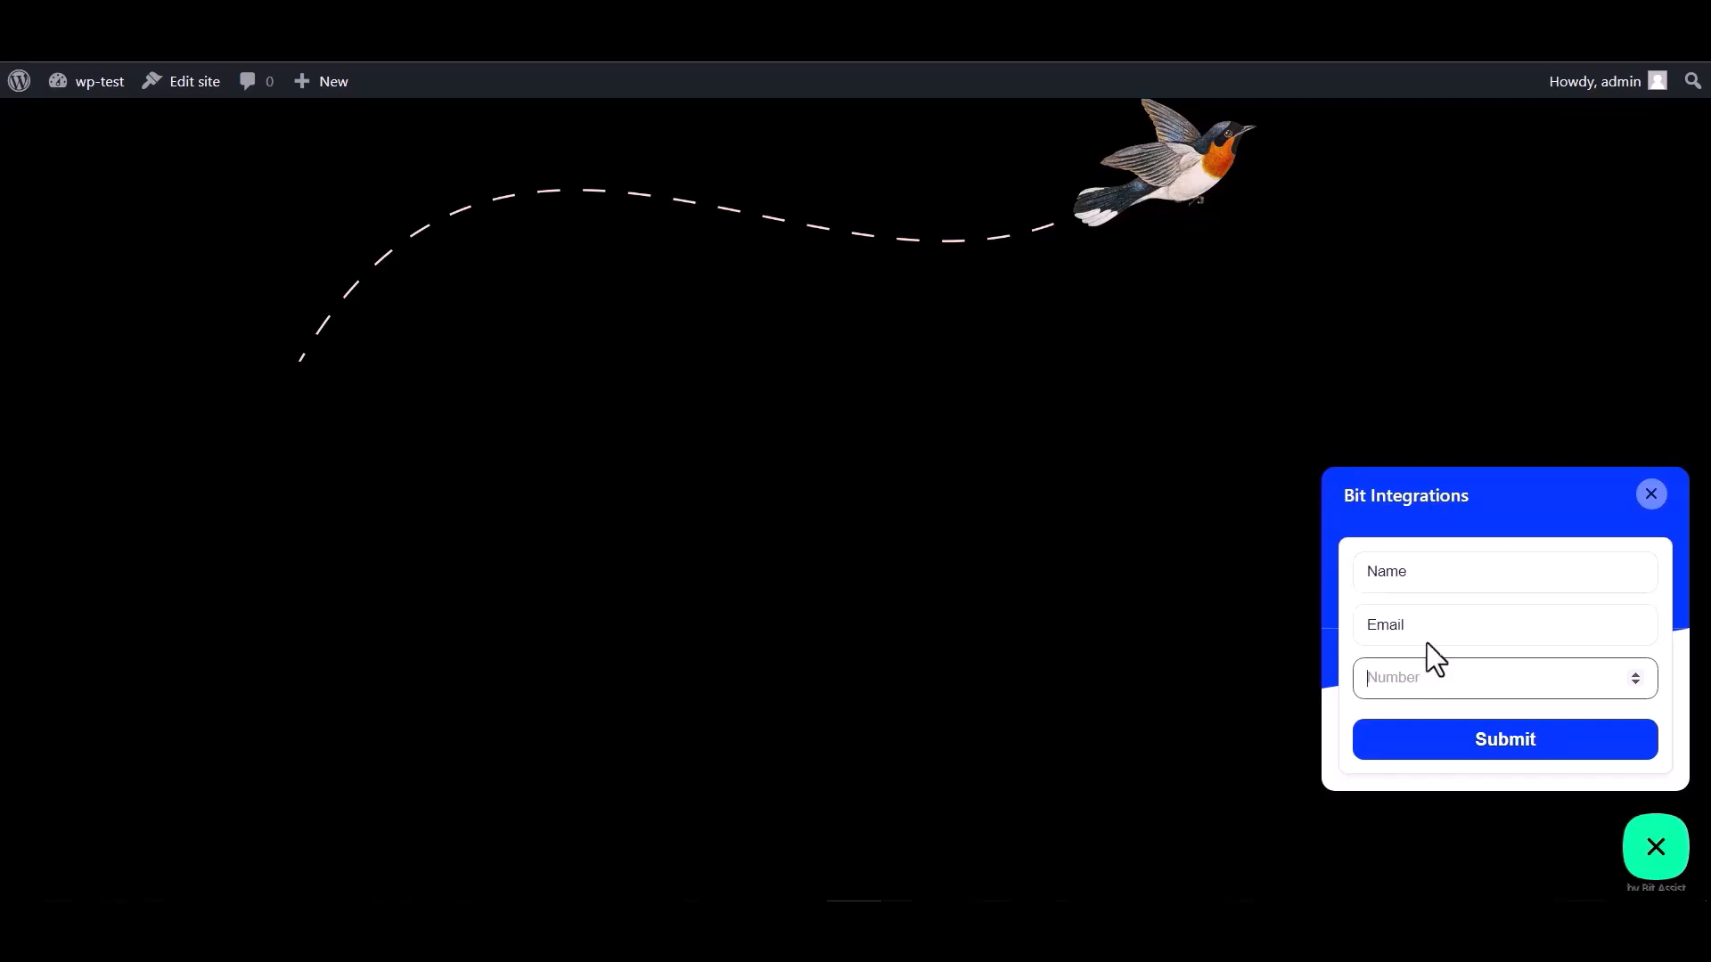
Step: Complete the form's email address, fill in the number field and submit the test entry
left_click_drag(1409, 568, 1323, 559)
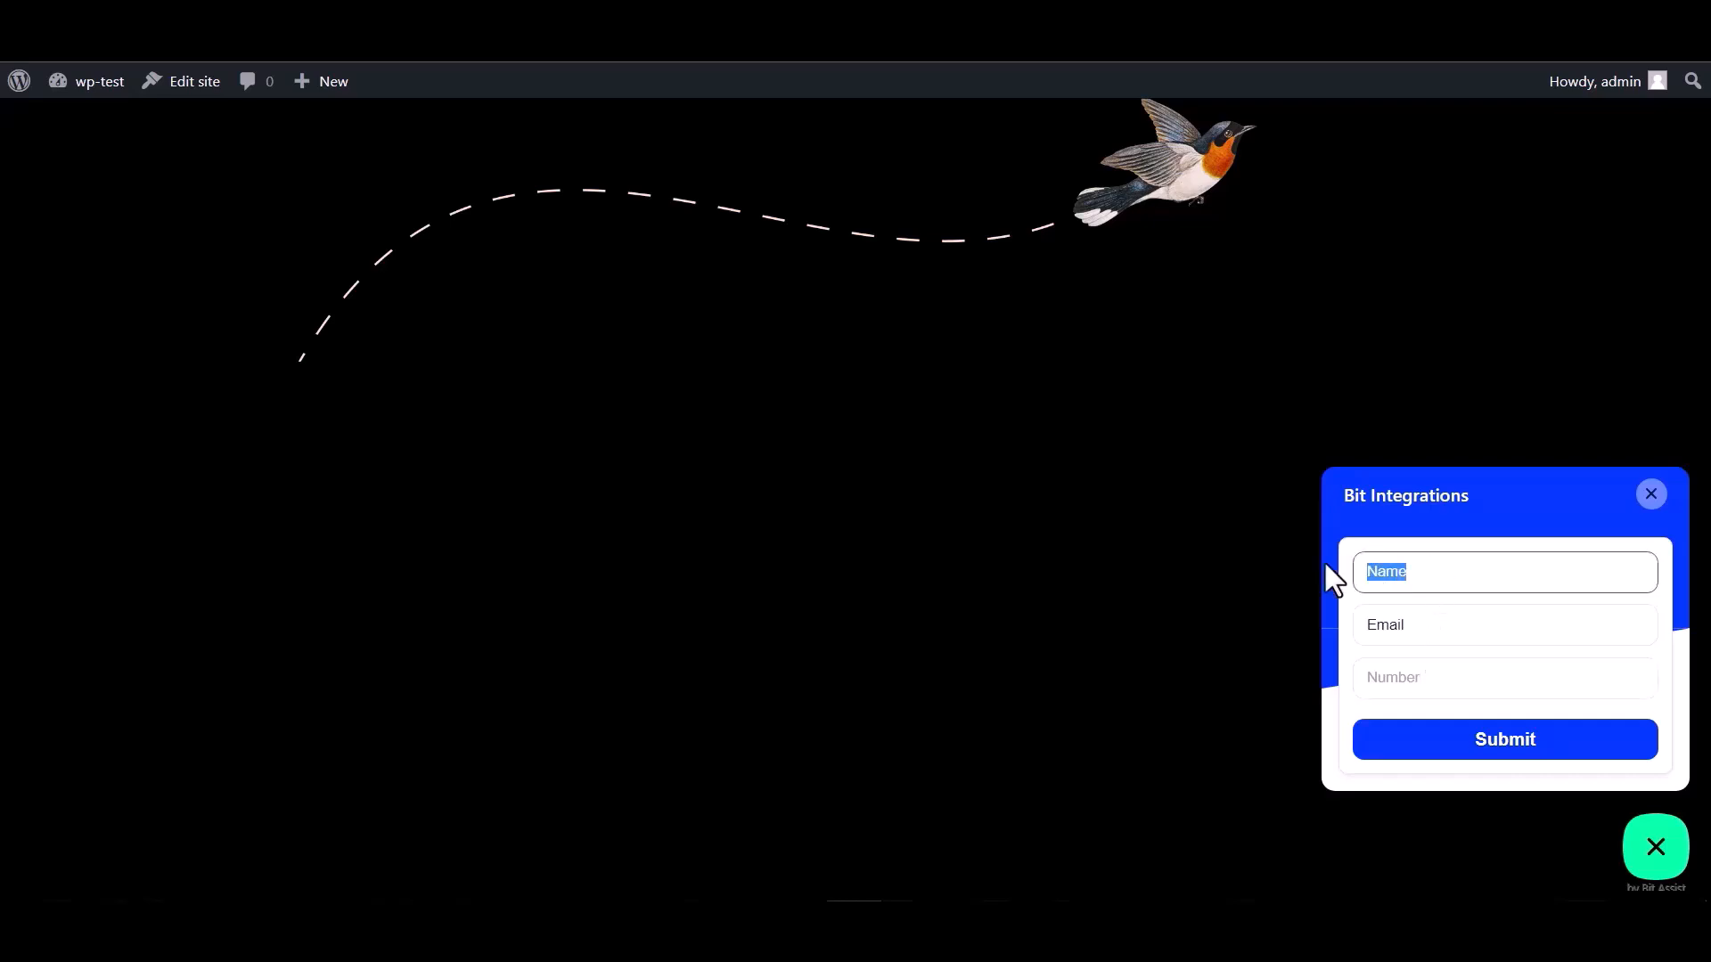
left_click(1423, 622)
left_click_drag(1424, 622, 1297, 618)
left_click(1417, 625)
left_click(1430, 622)
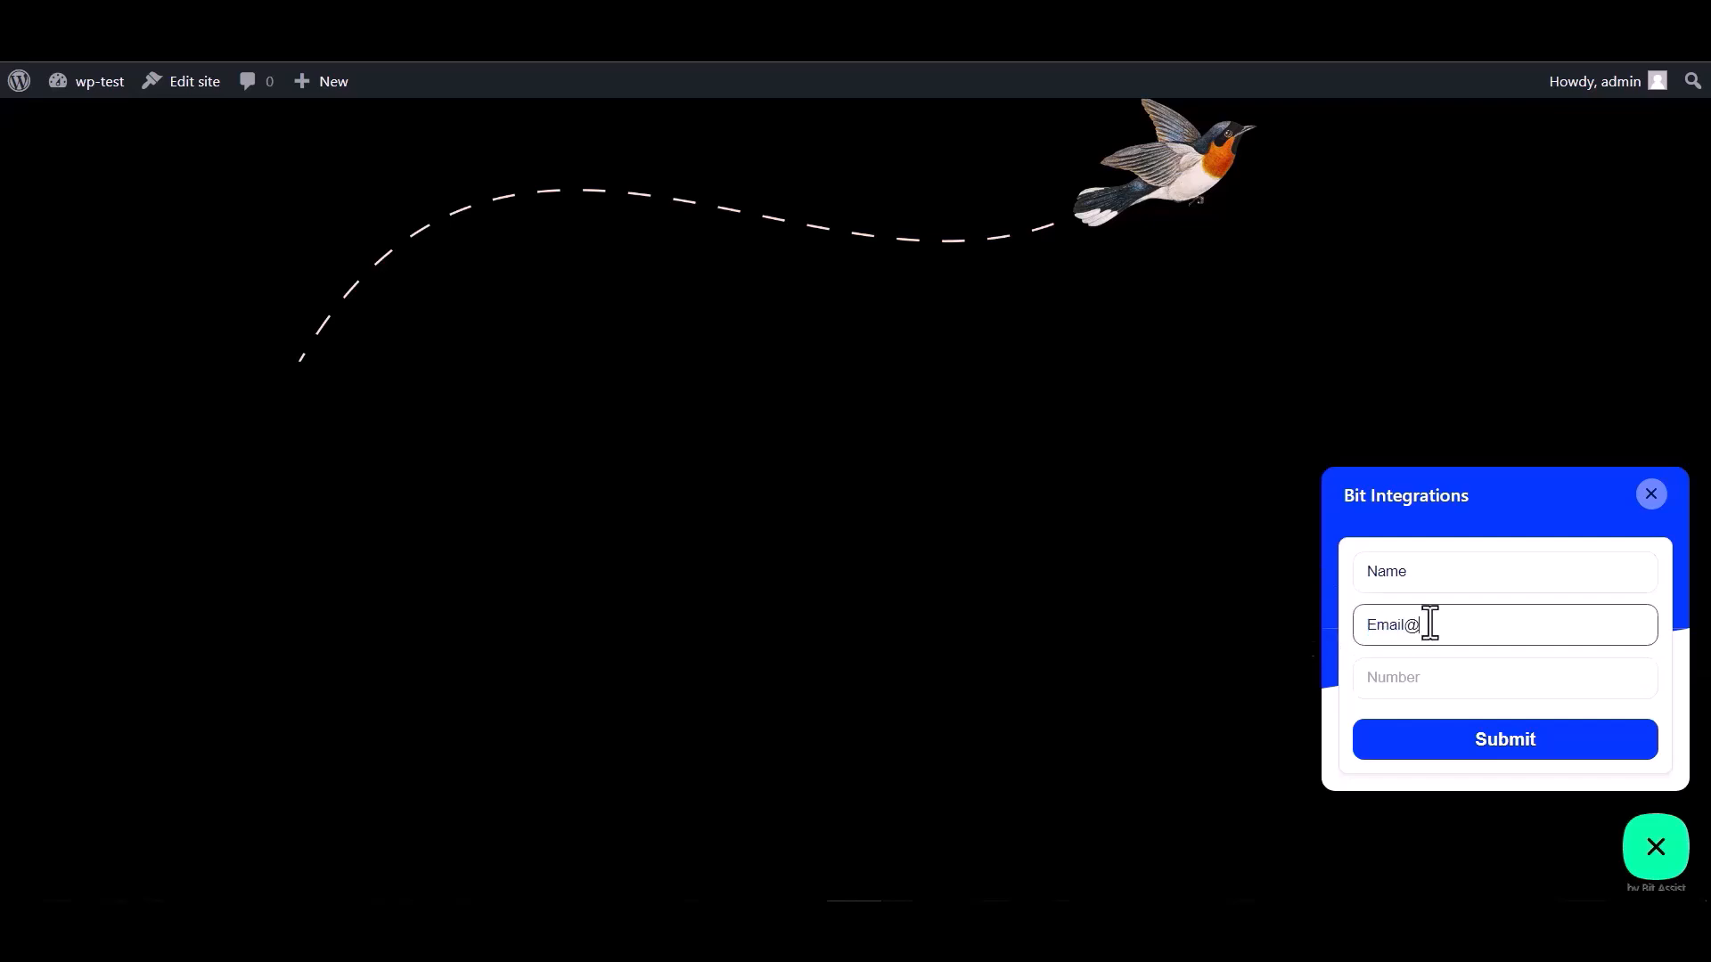
type("@gmail.com")
left_click(1392, 676)
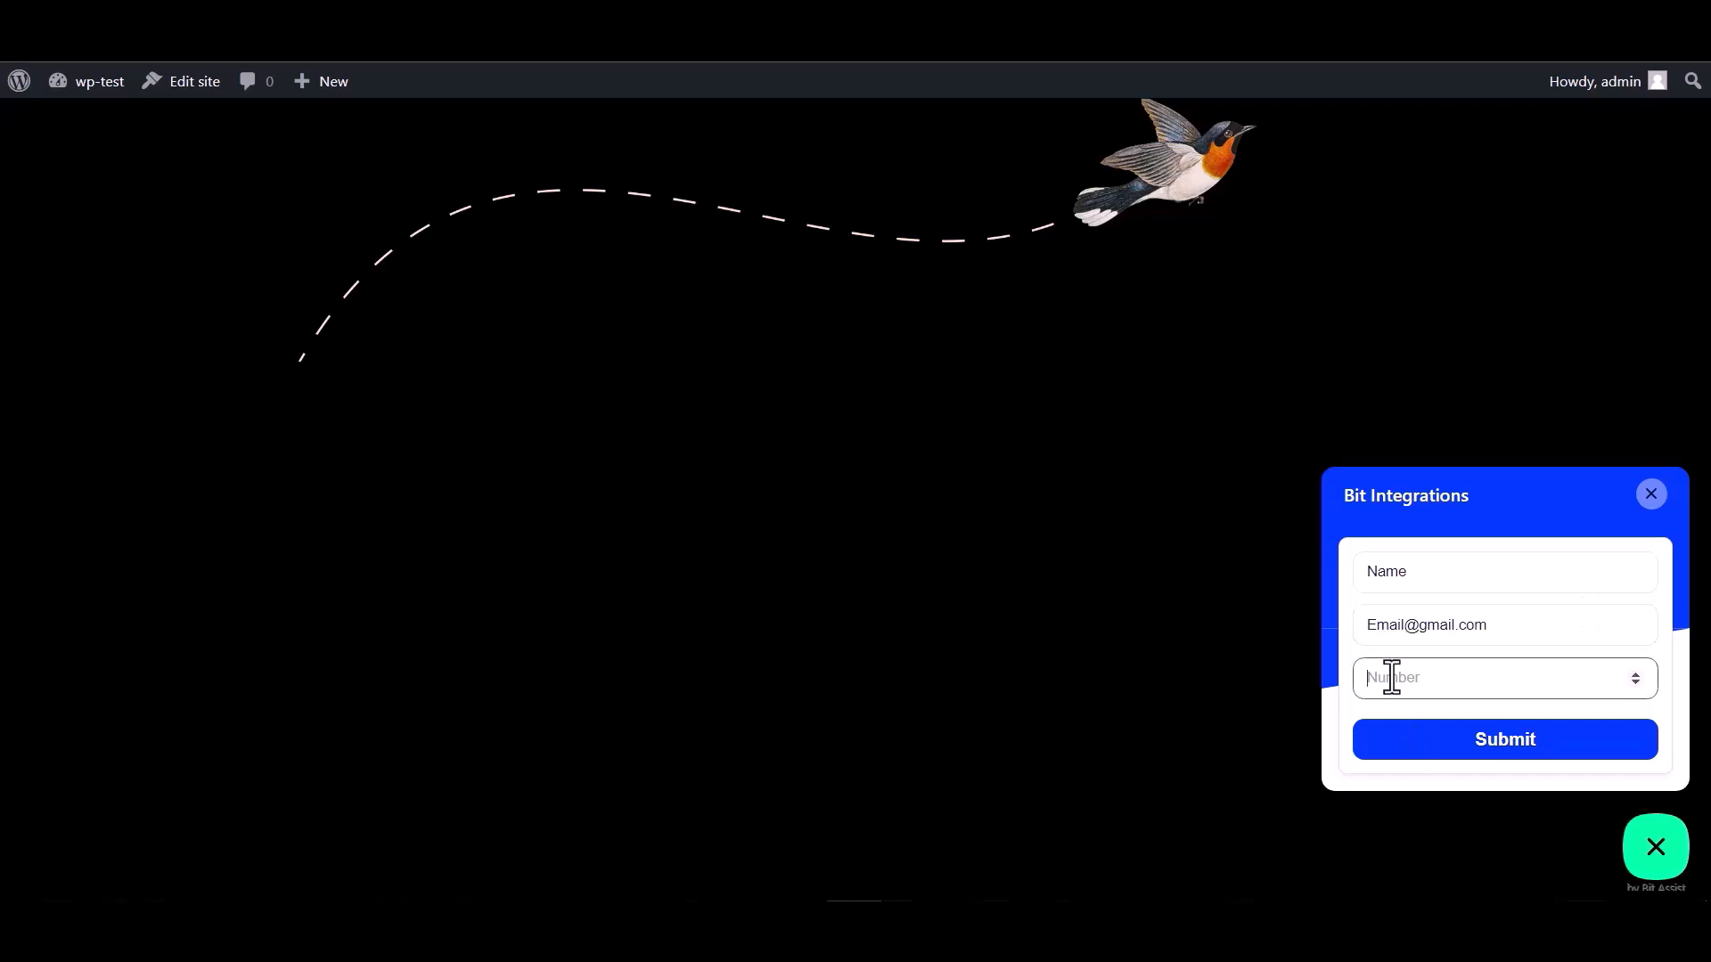
type("000000")
left_click(1497, 753)
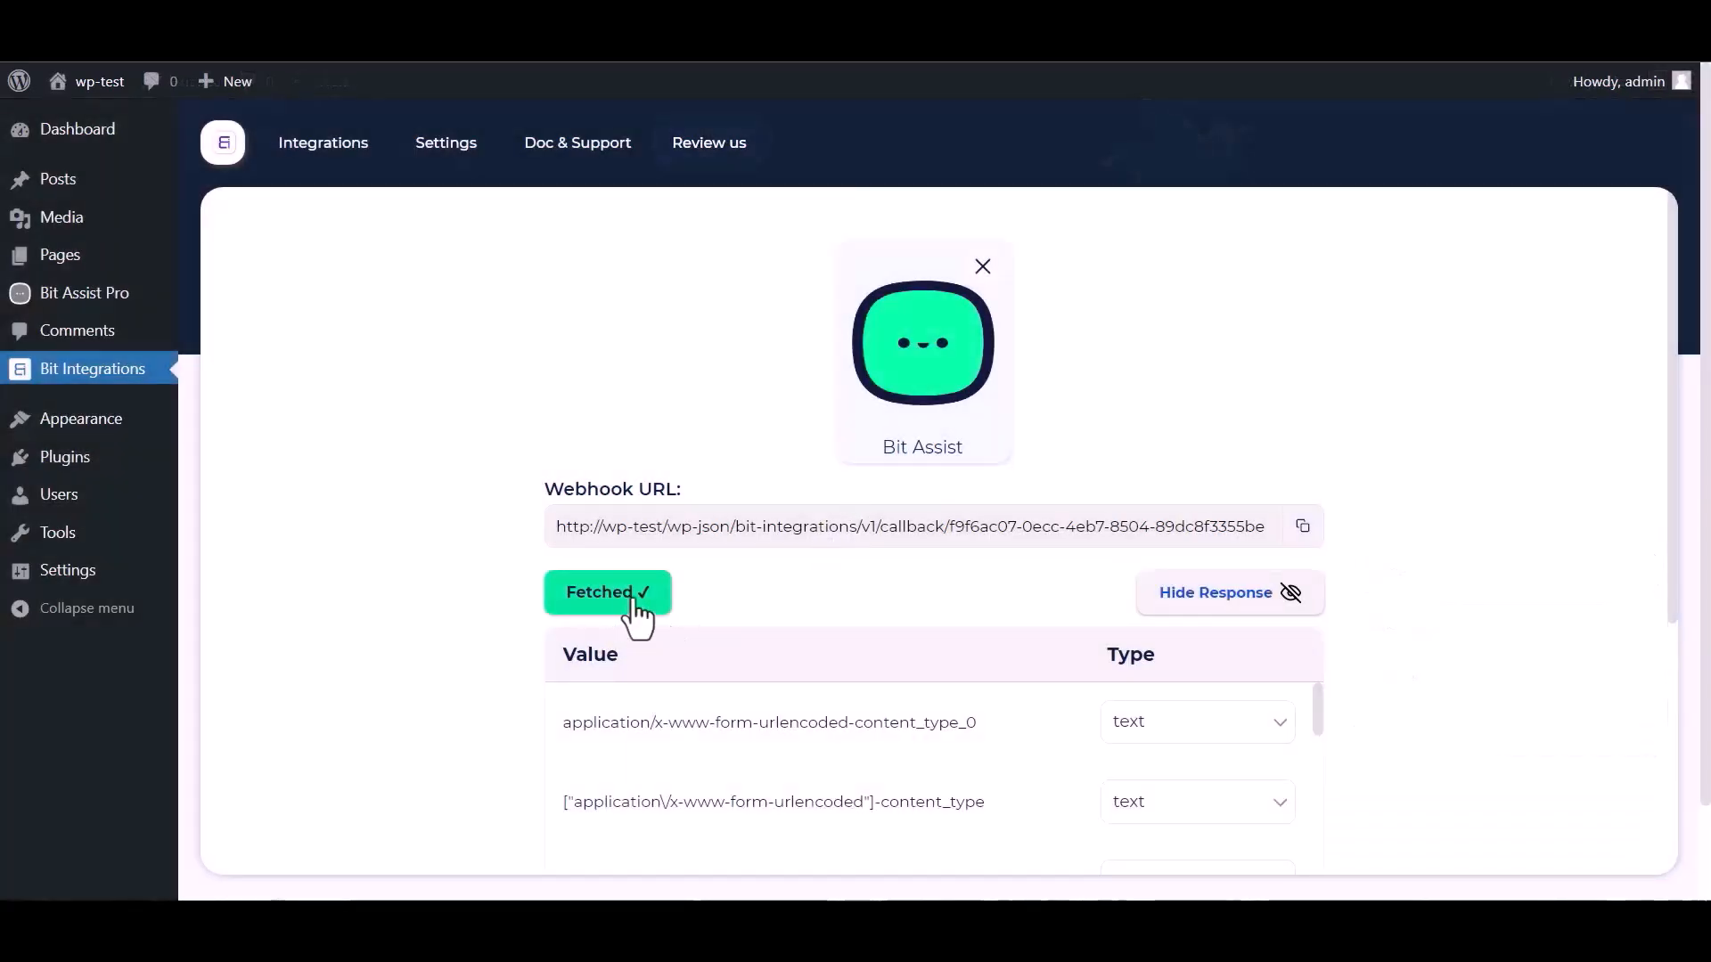
Step: Proceed from the fetched trigger data to the action selection, search for "wp" and choose WPWebhooks
scroll(945, 579, "down", 1)
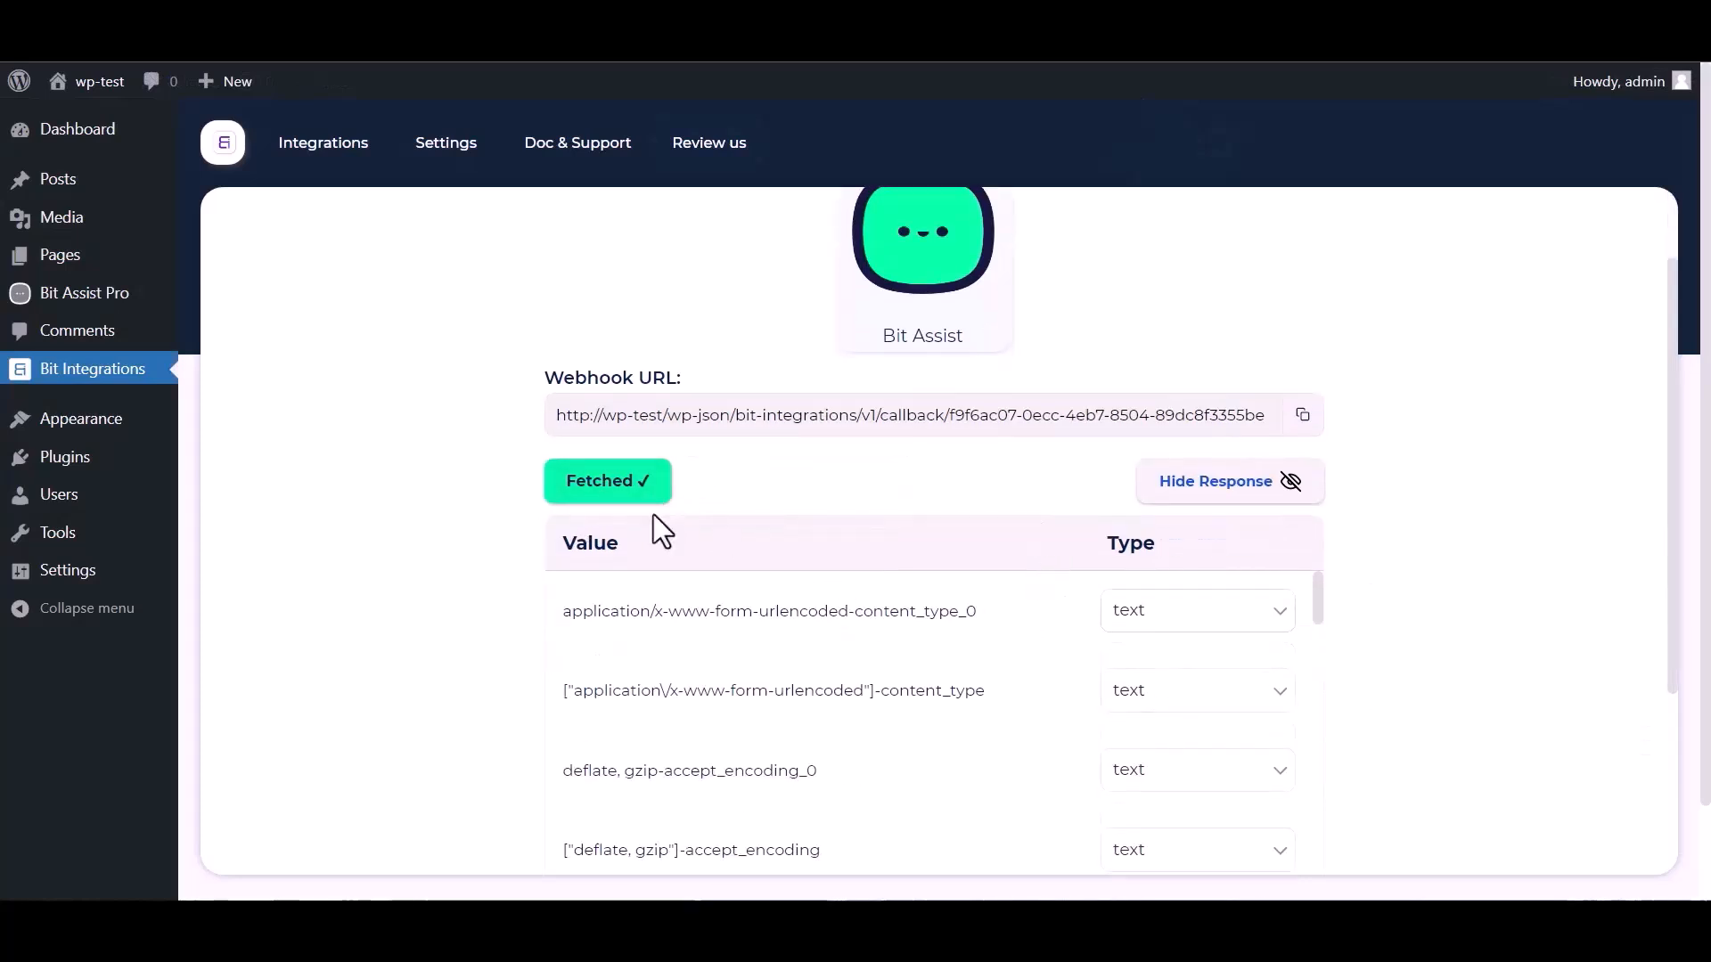
scroll(768, 681, "down", 8)
scroll(463, 706, "down", 5)
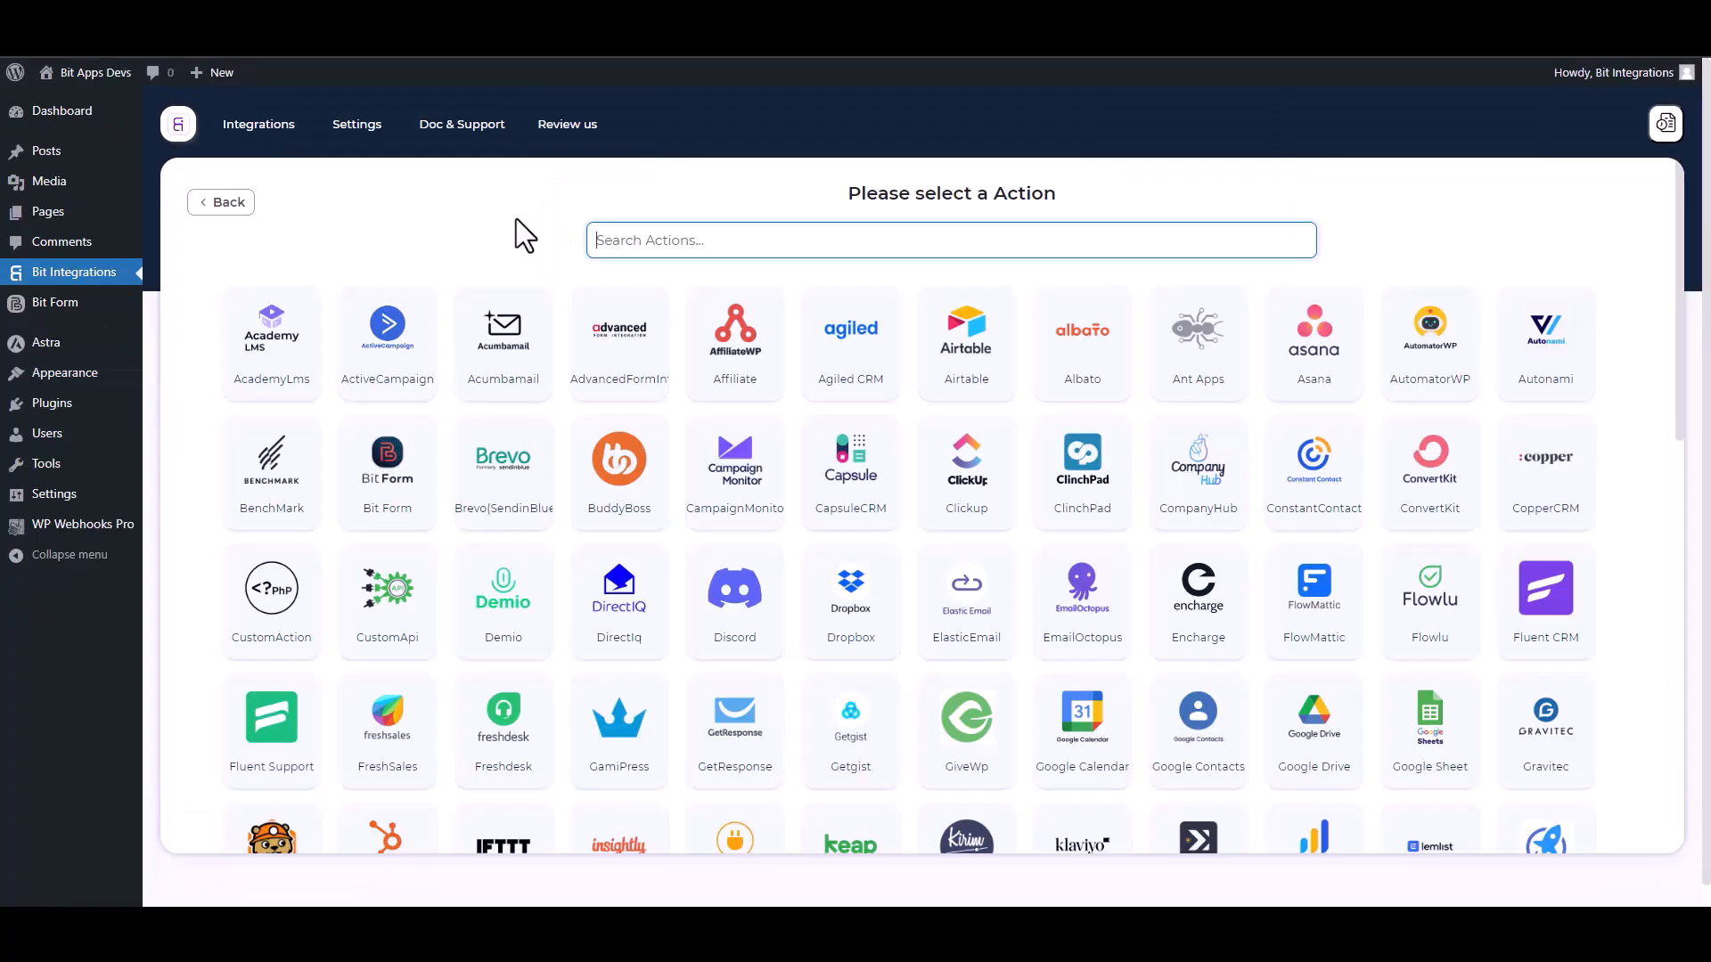
type("wp")
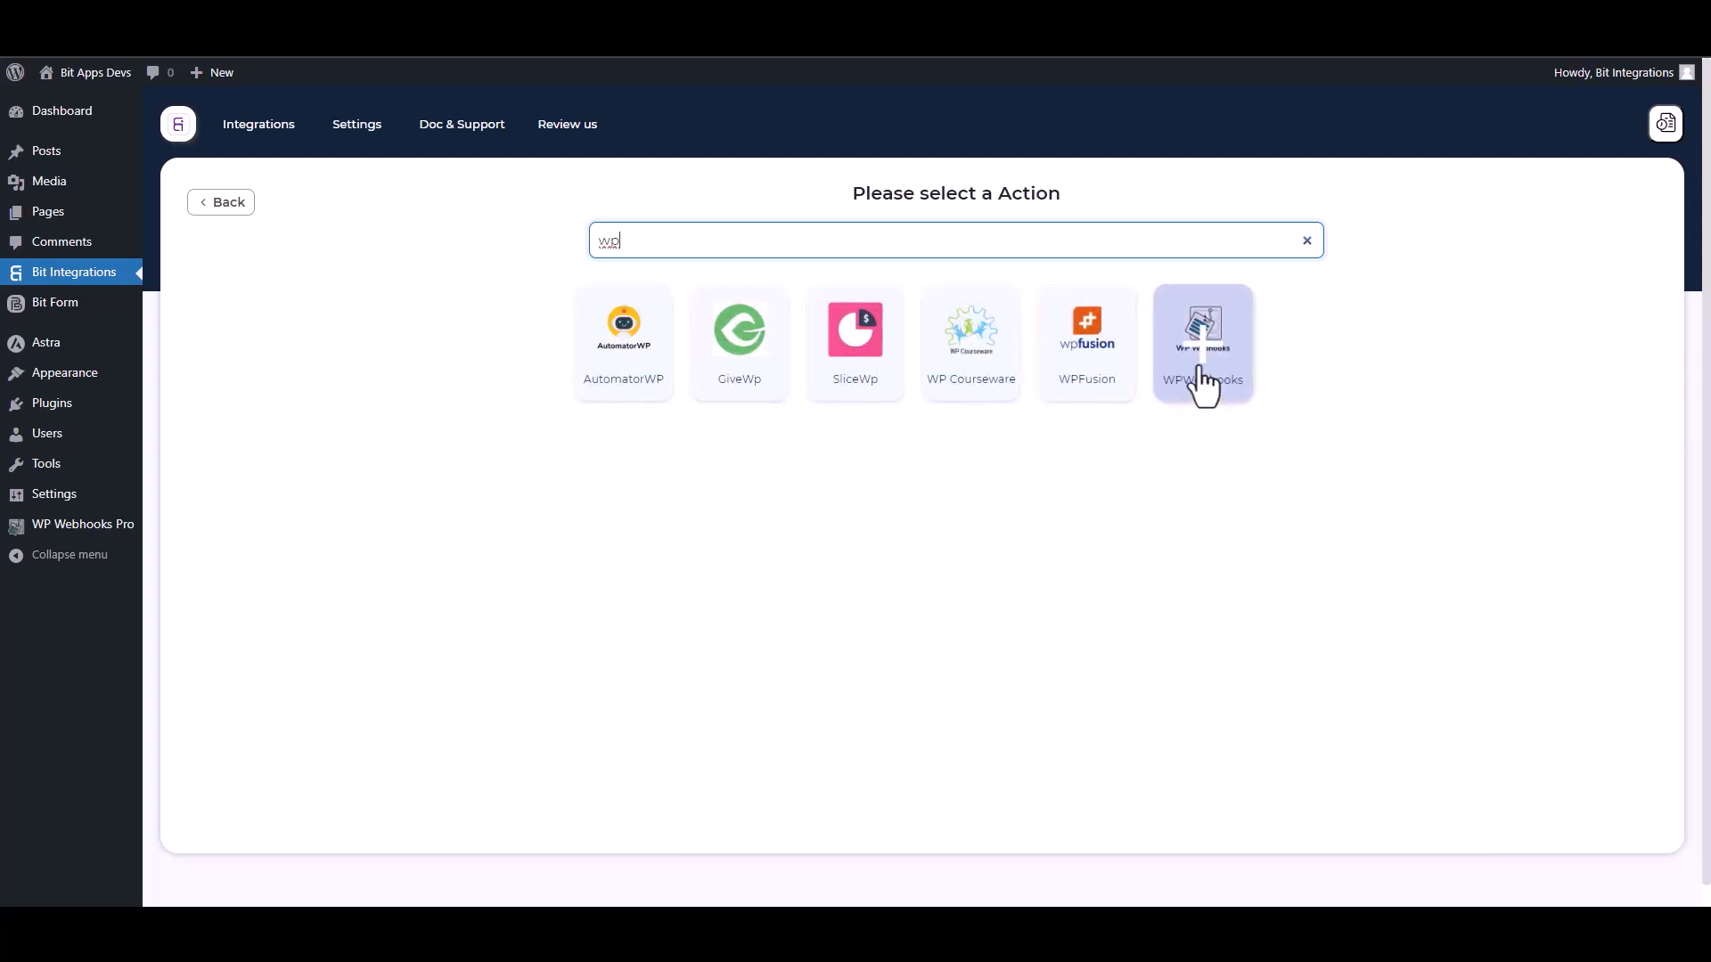
left_click(1219, 406)
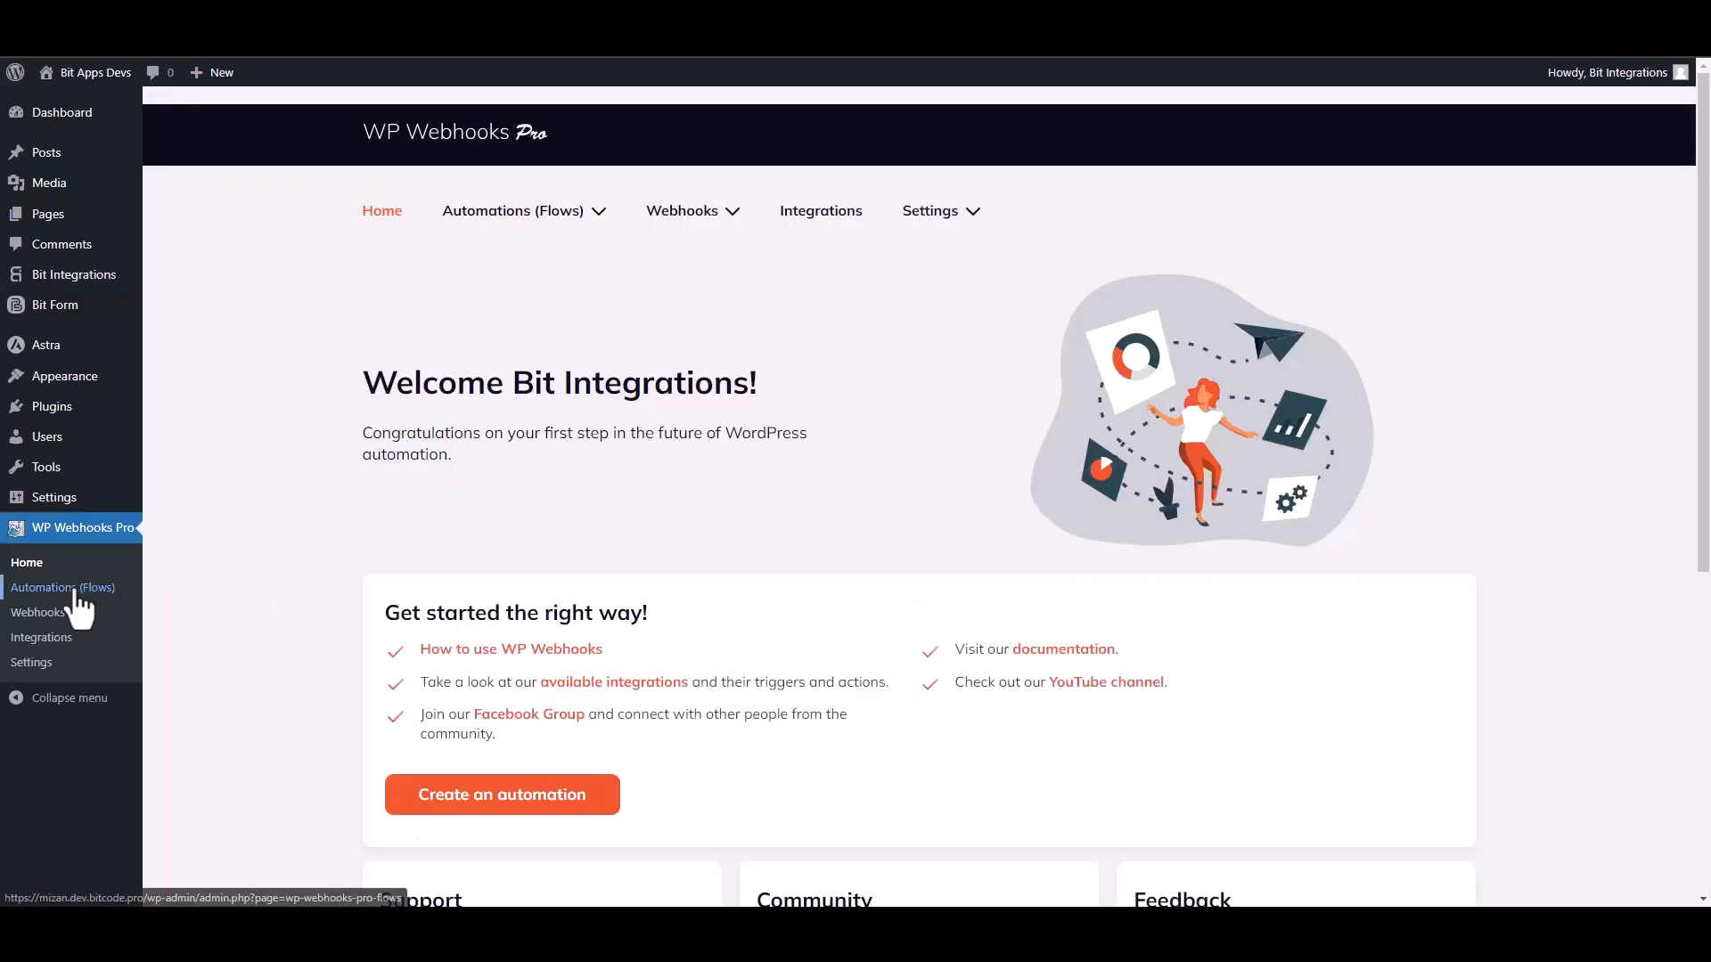
Step: Create a new automation flow named "Bit Integrations" in WP Webhooks Pro
left_click(75, 589)
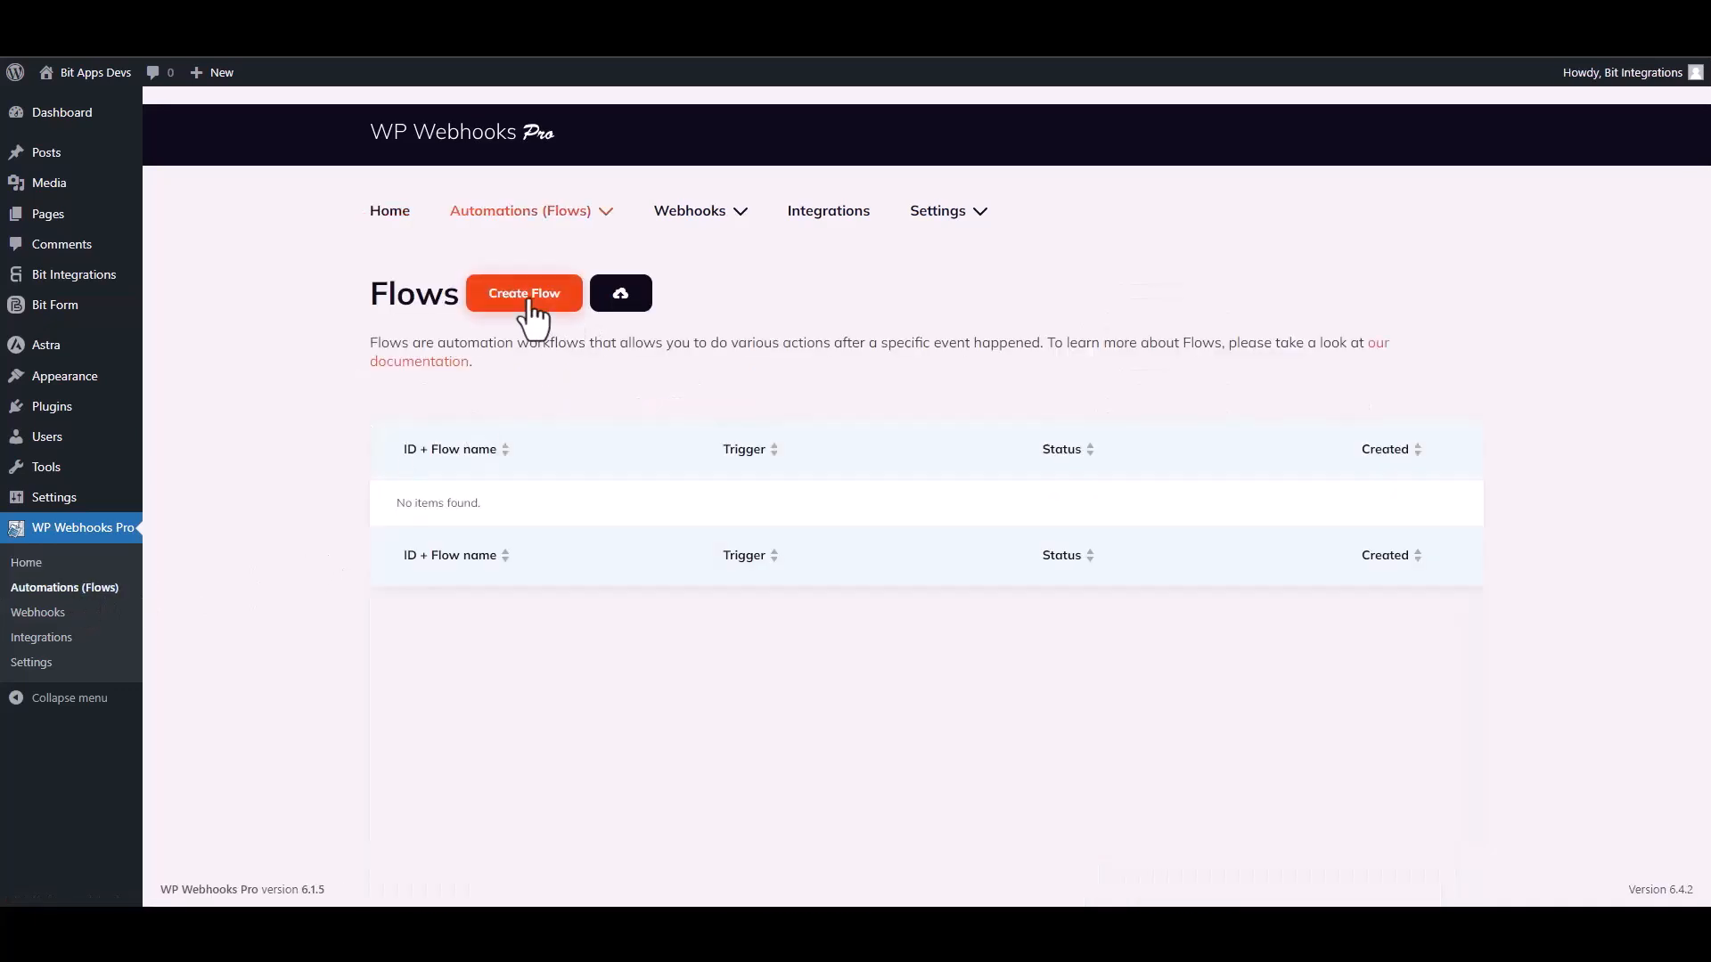
left_click(524, 308)
left_click(713, 222)
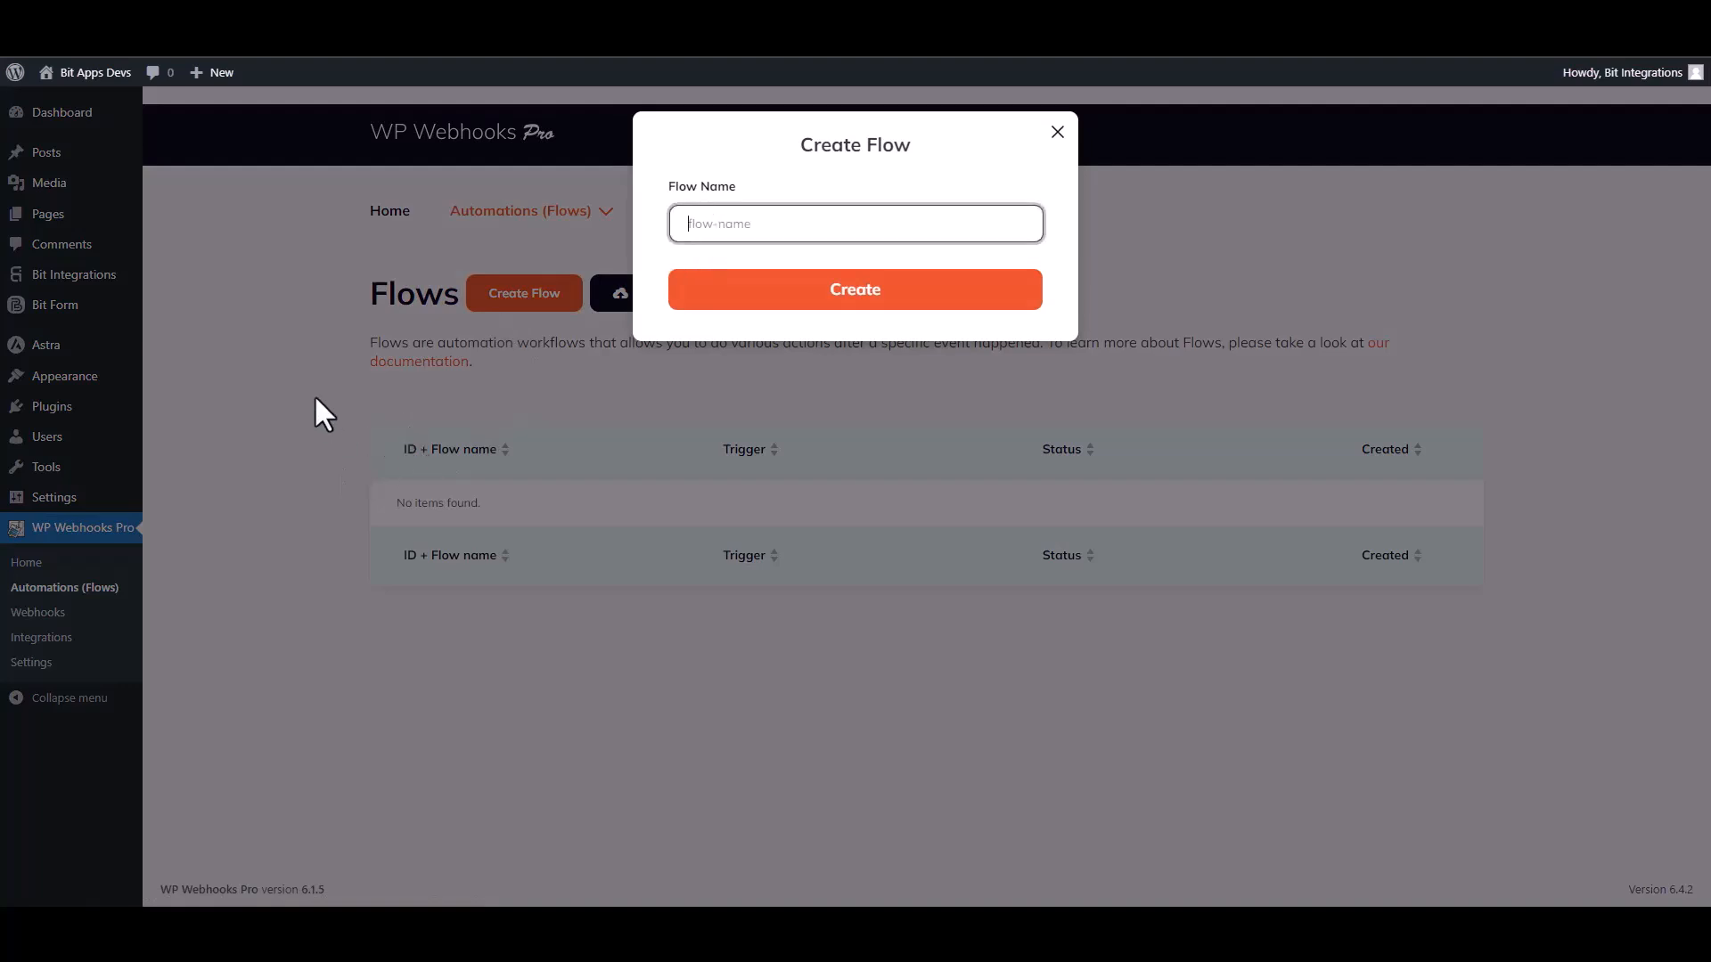
type("Bit Integrations")
left_click(850, 308)
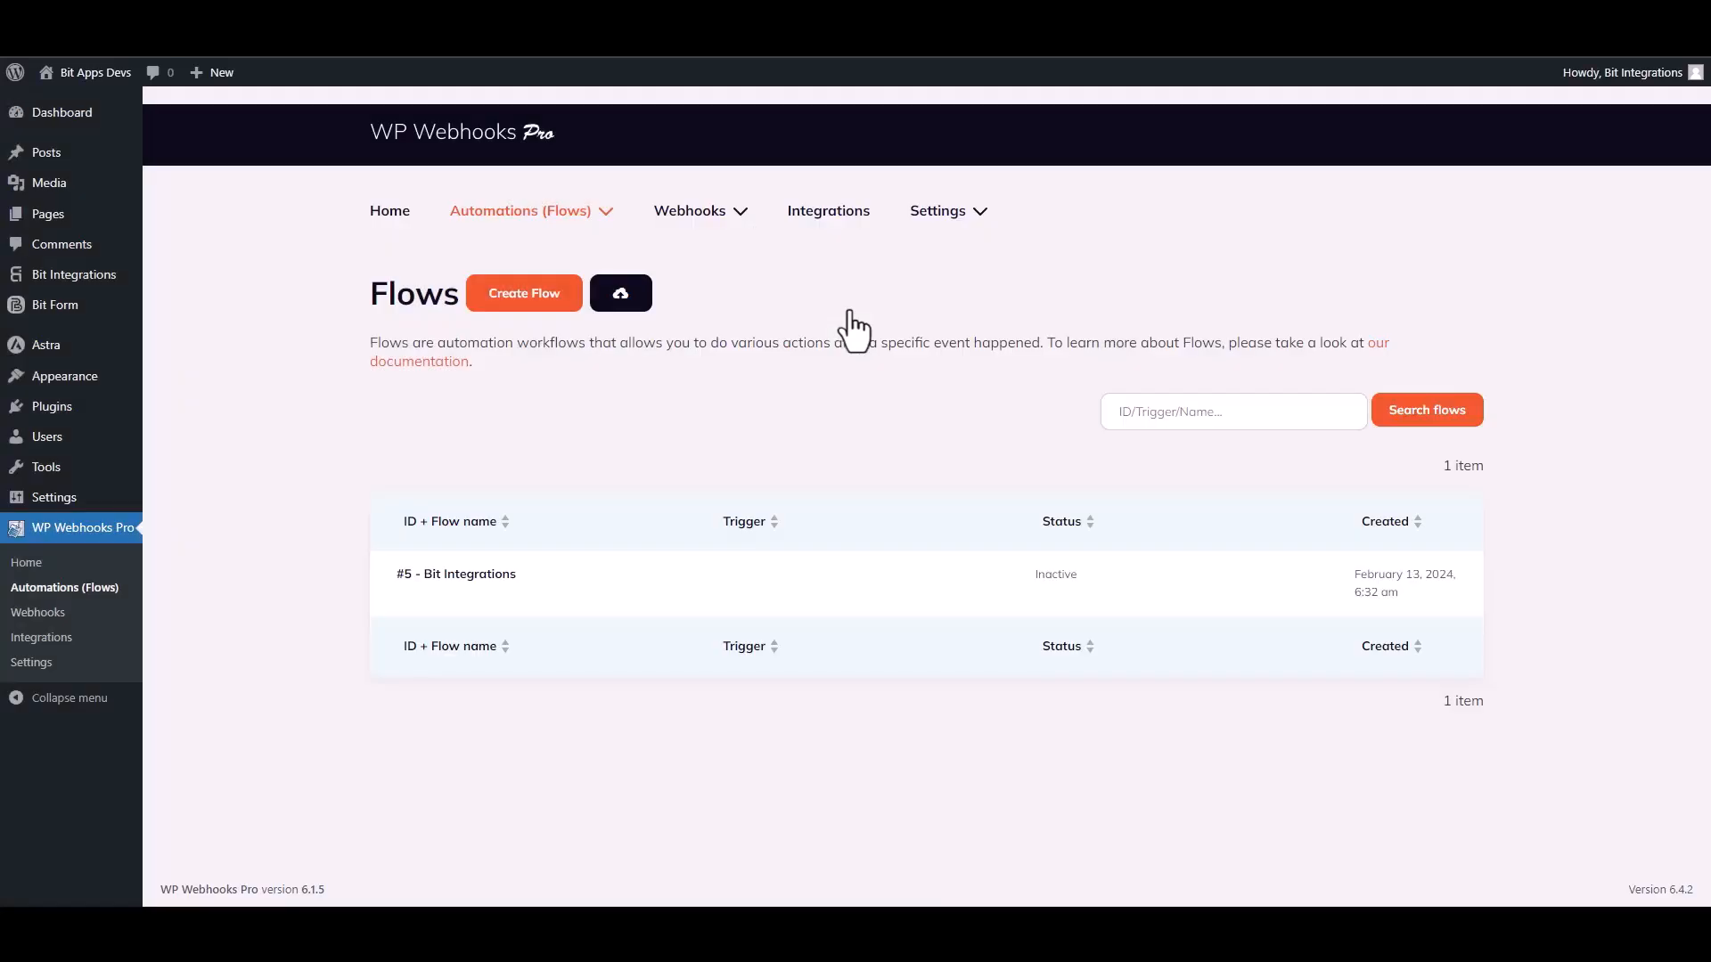
Step: Open the Bit Integrations flow, set its trigger to Webhooks with "HTTP request received" and continue to the trigger settings
mouse_move(457, 614)
left_click(399, 595)
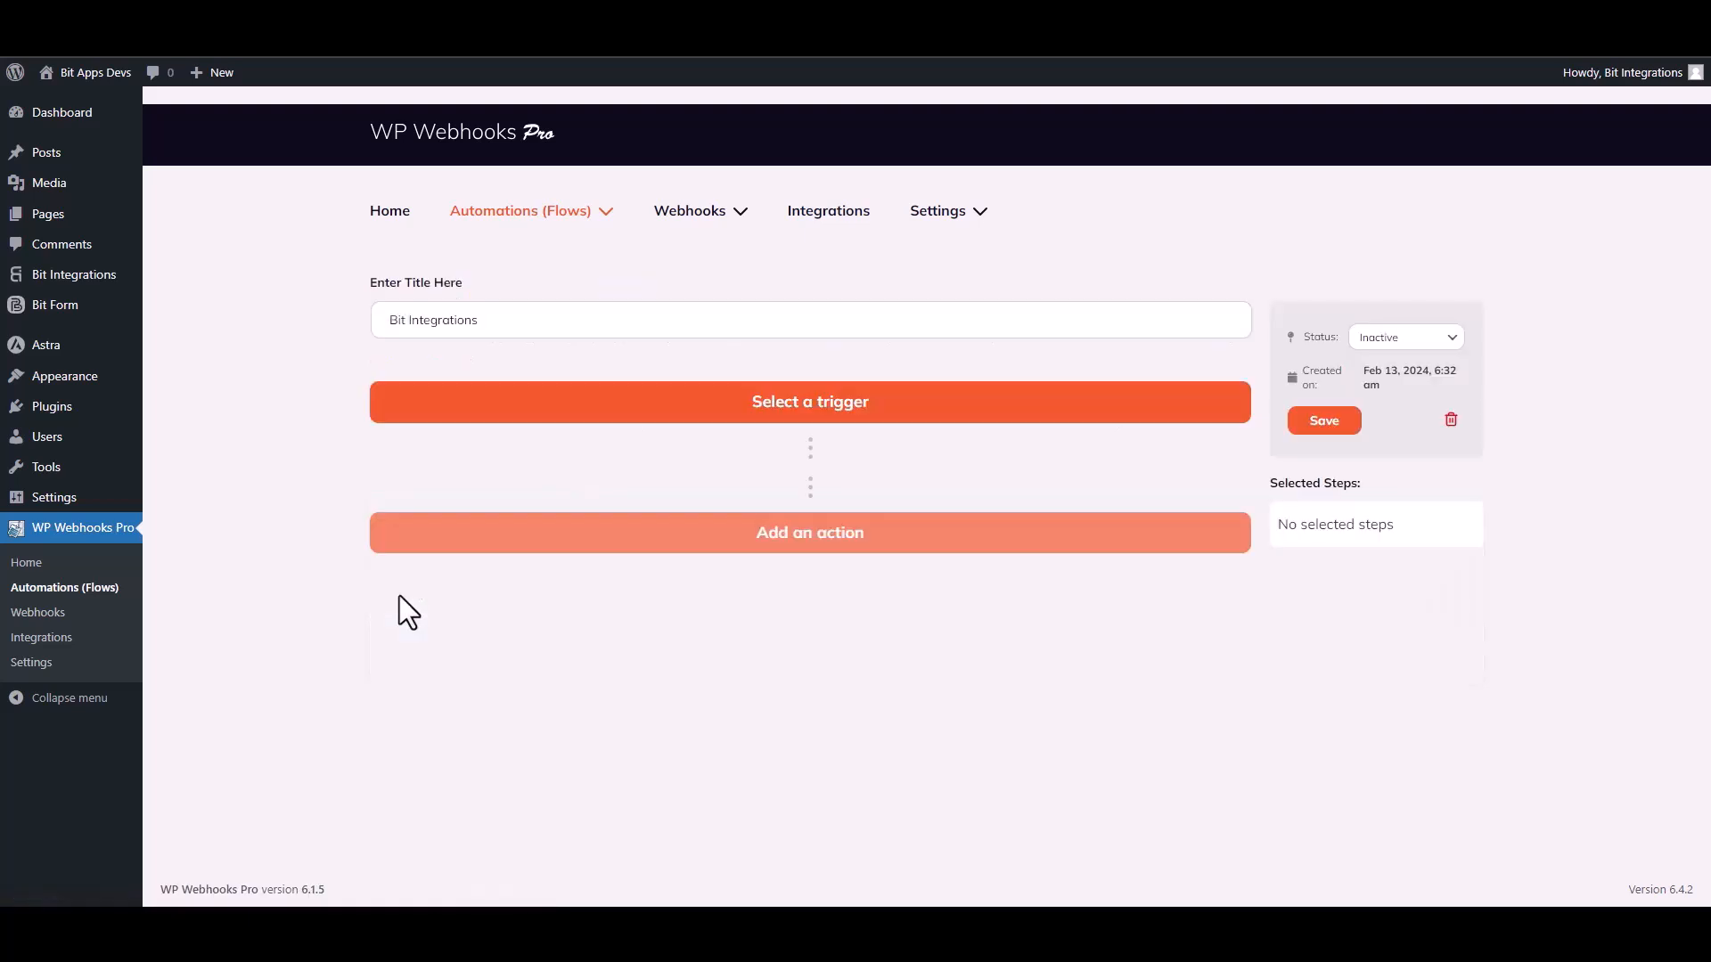
left_click(853, 402)
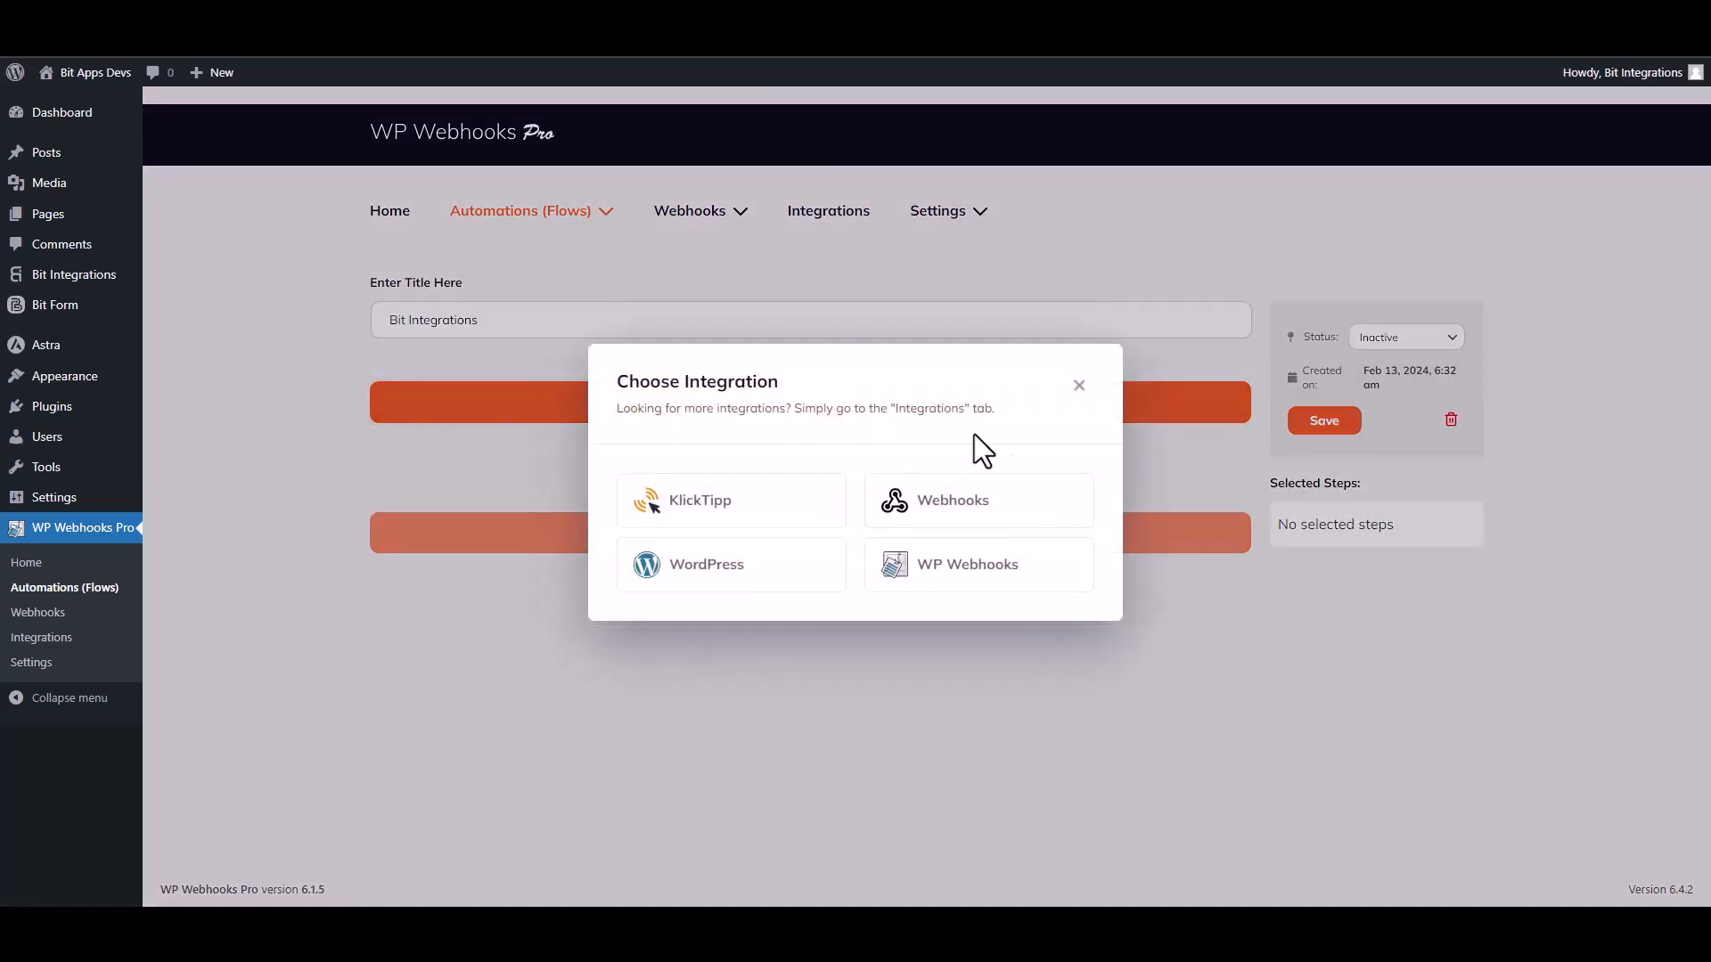
left_click(960, 506)
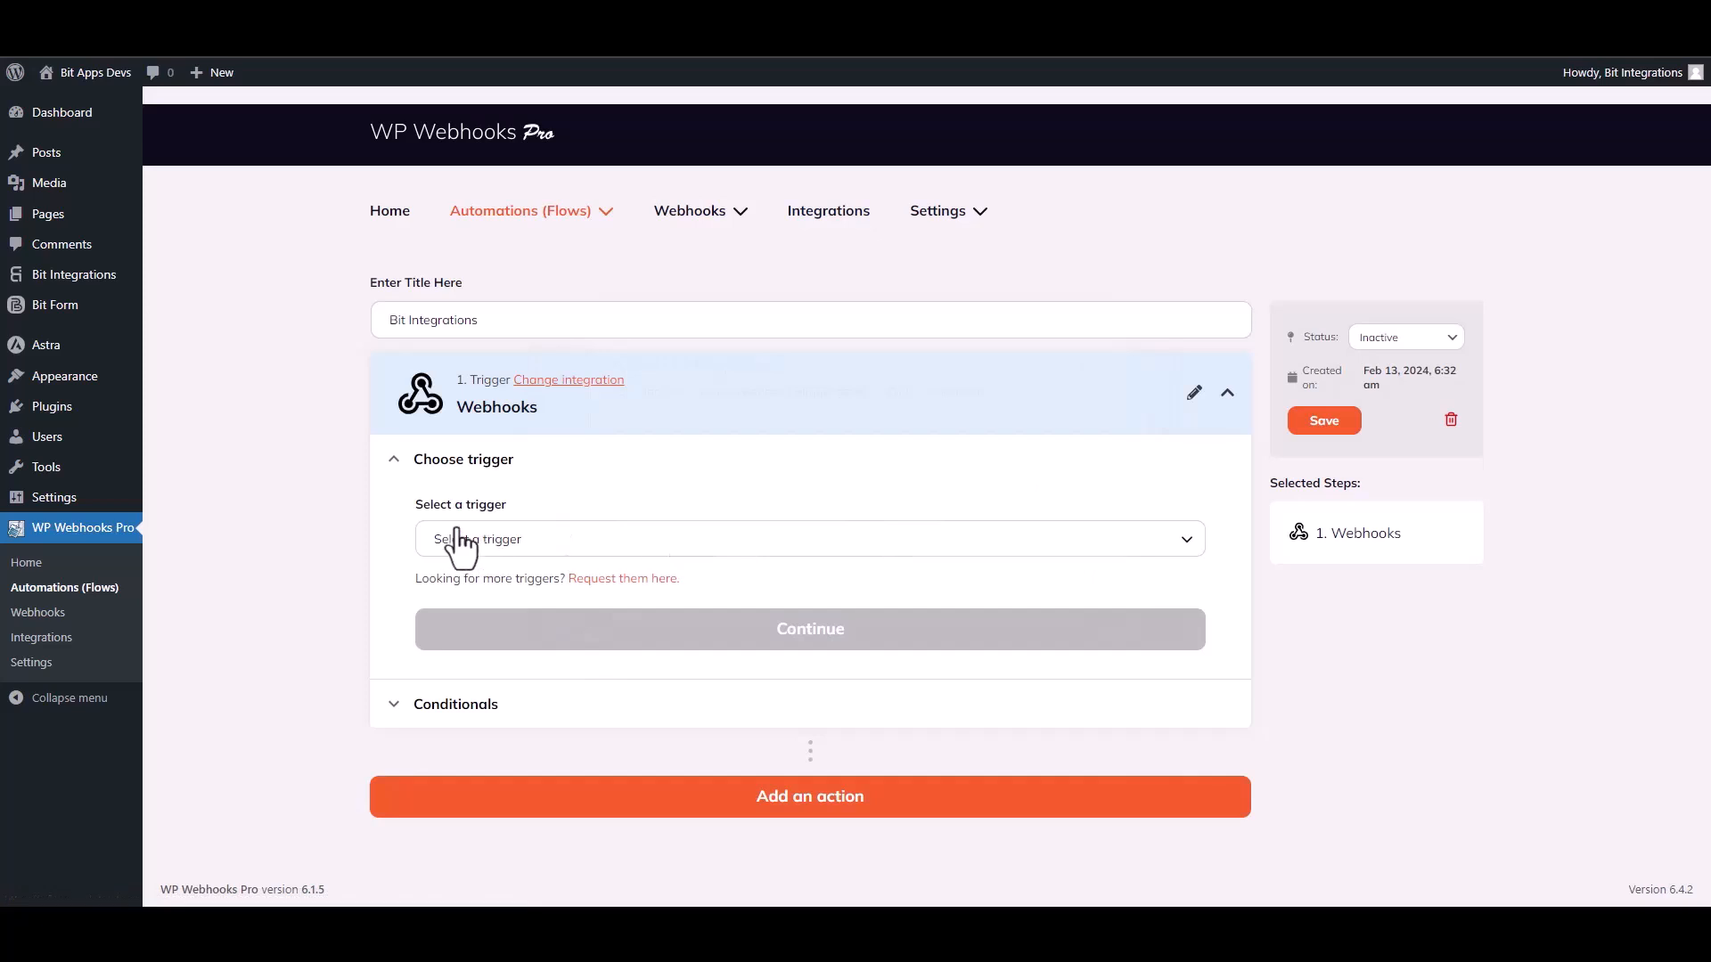
left_click(534, 545)
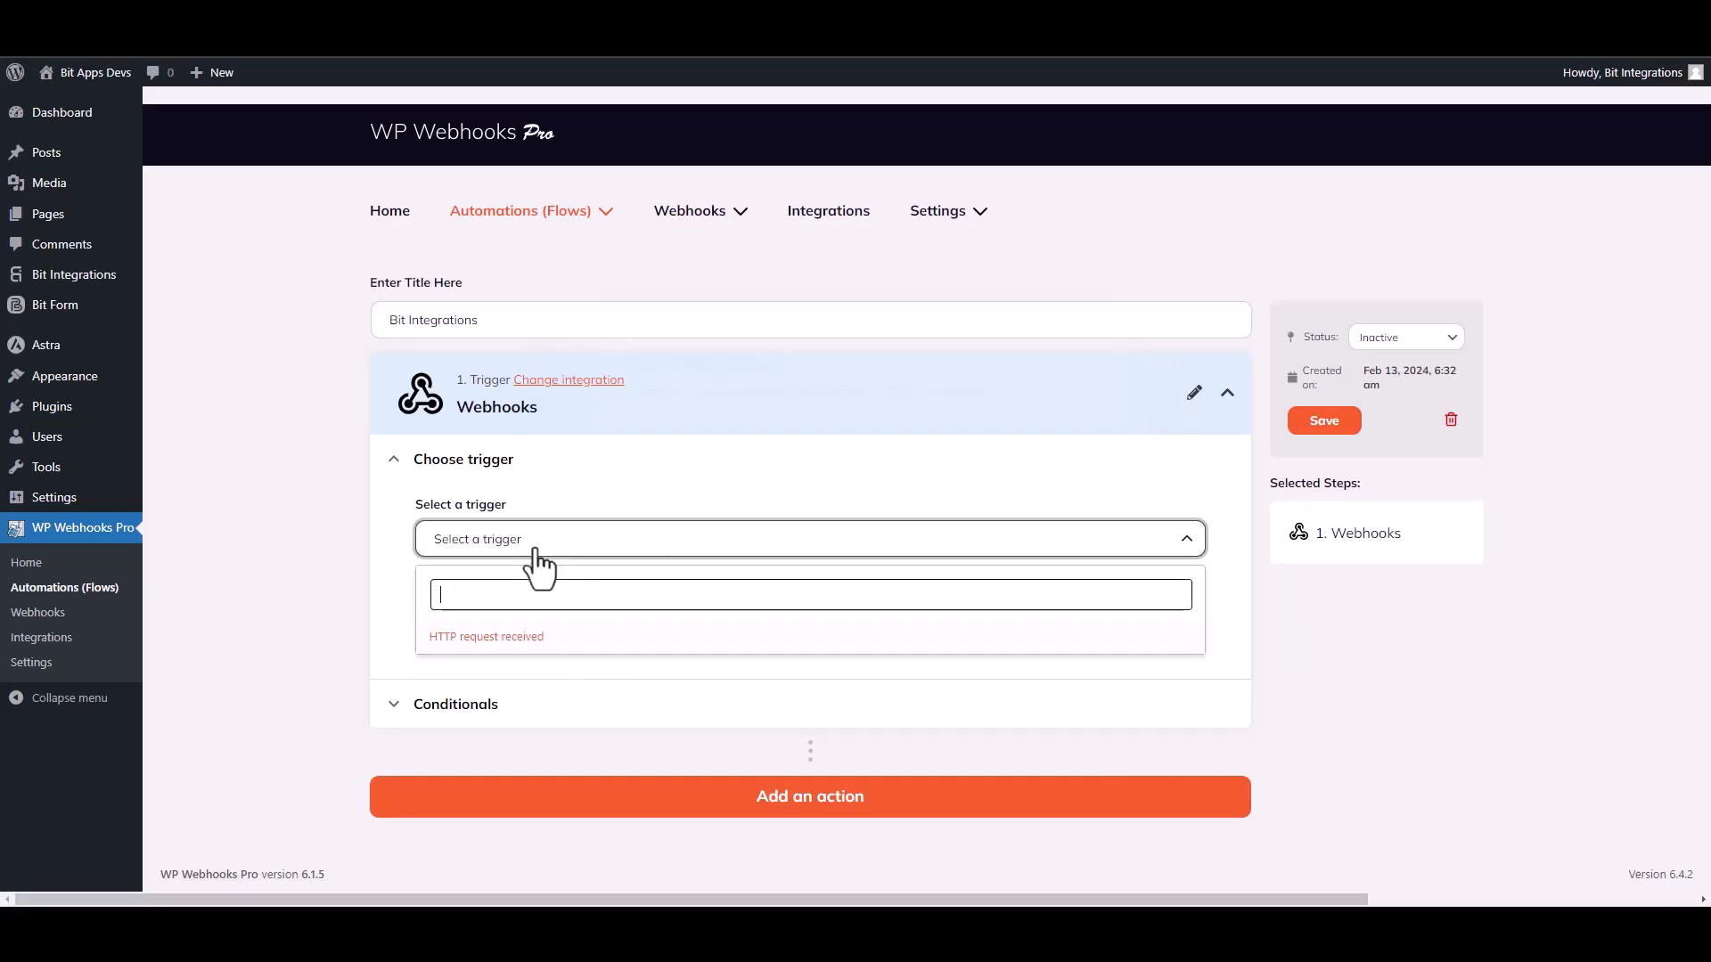
left_click(515, 643)
left_click(792, 655)
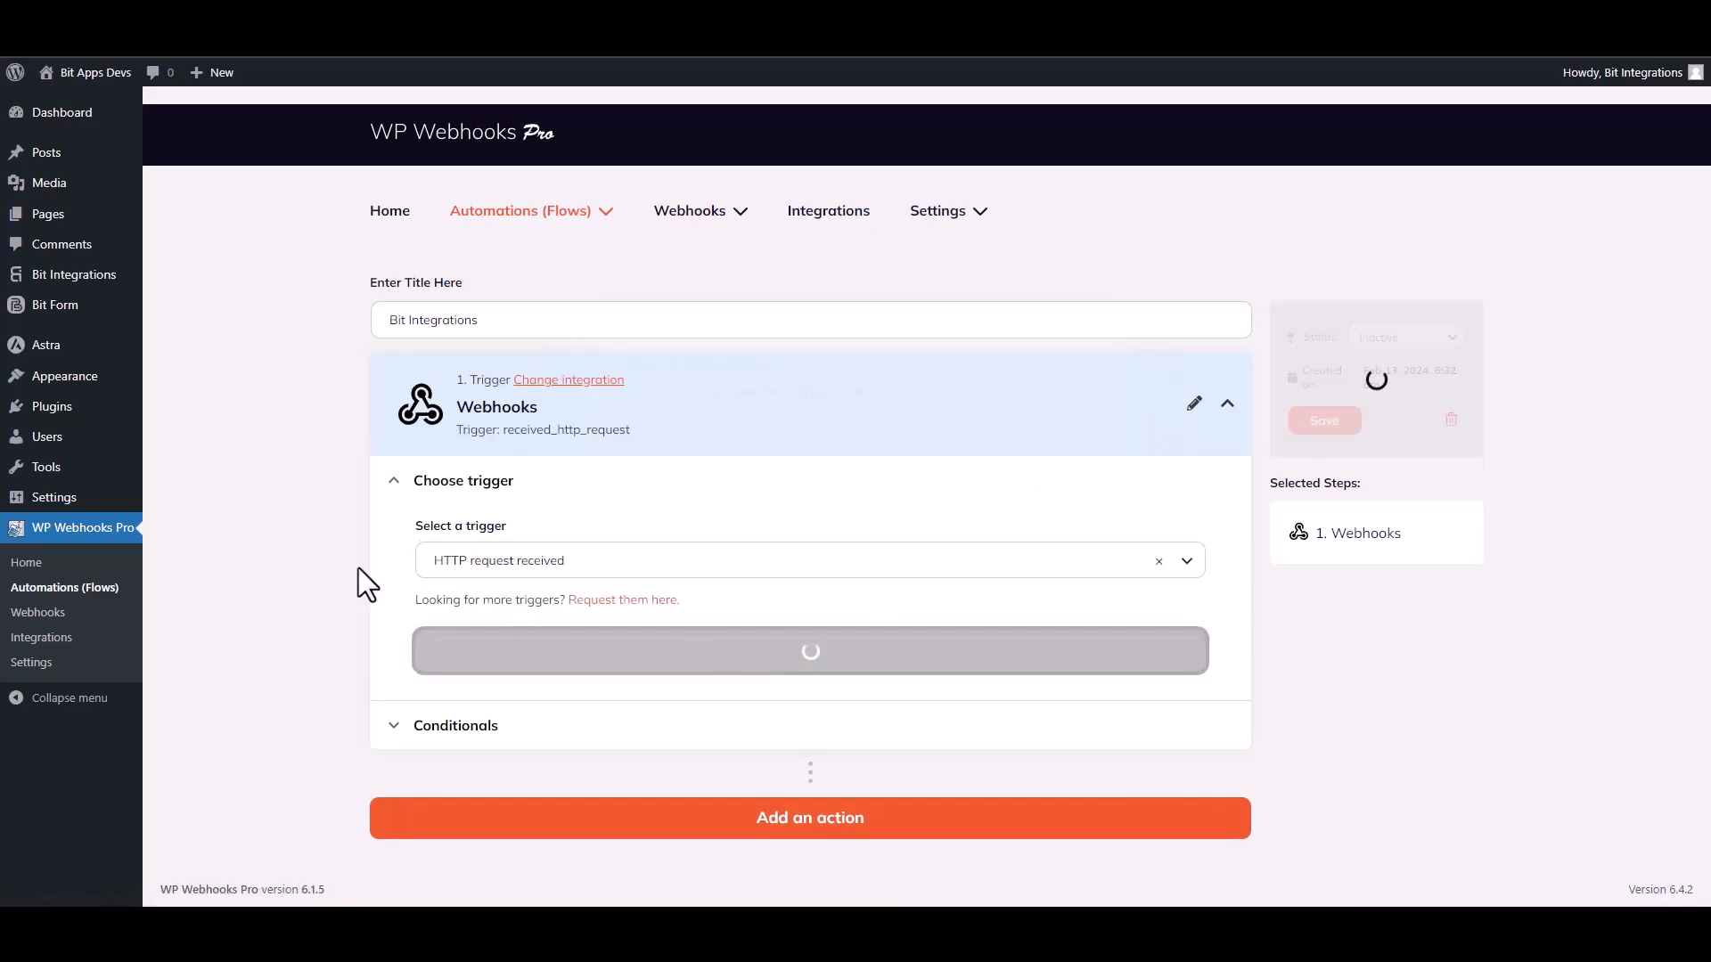
Step: Copy the flow's receivable trigger URL, including its access token, and paste it as the link in the Bit Integrations WPWebhooks settings
scroll(344, 556, "down", 3)
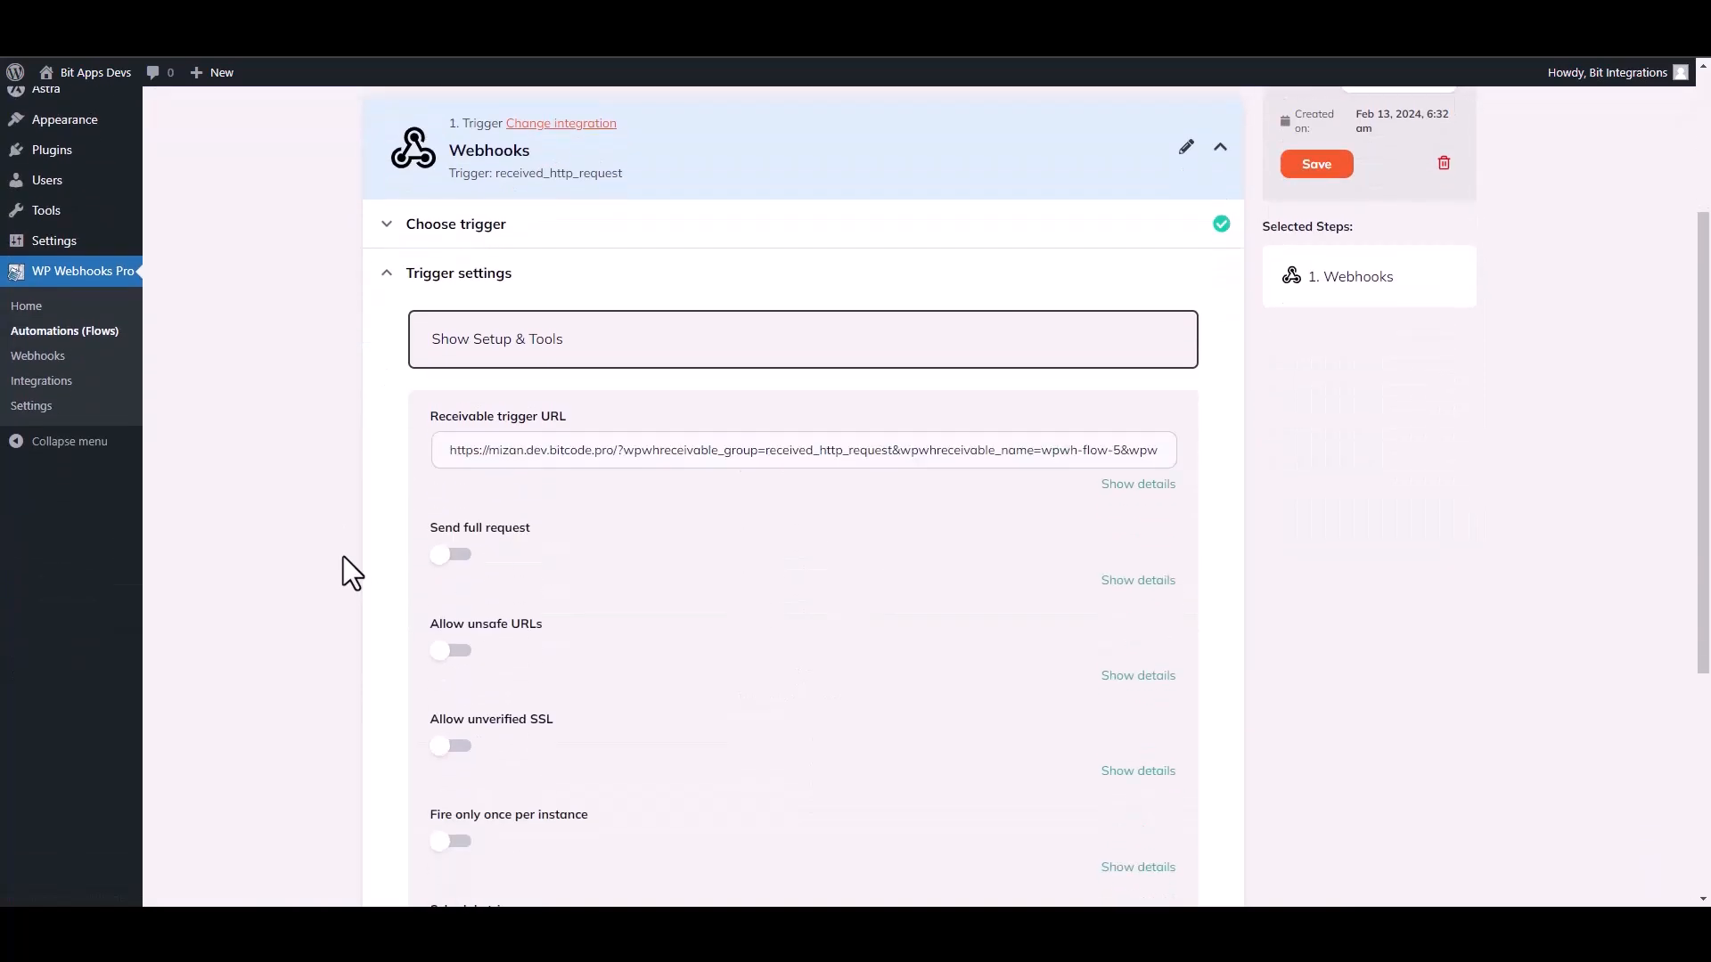
triple_click(682, 456)
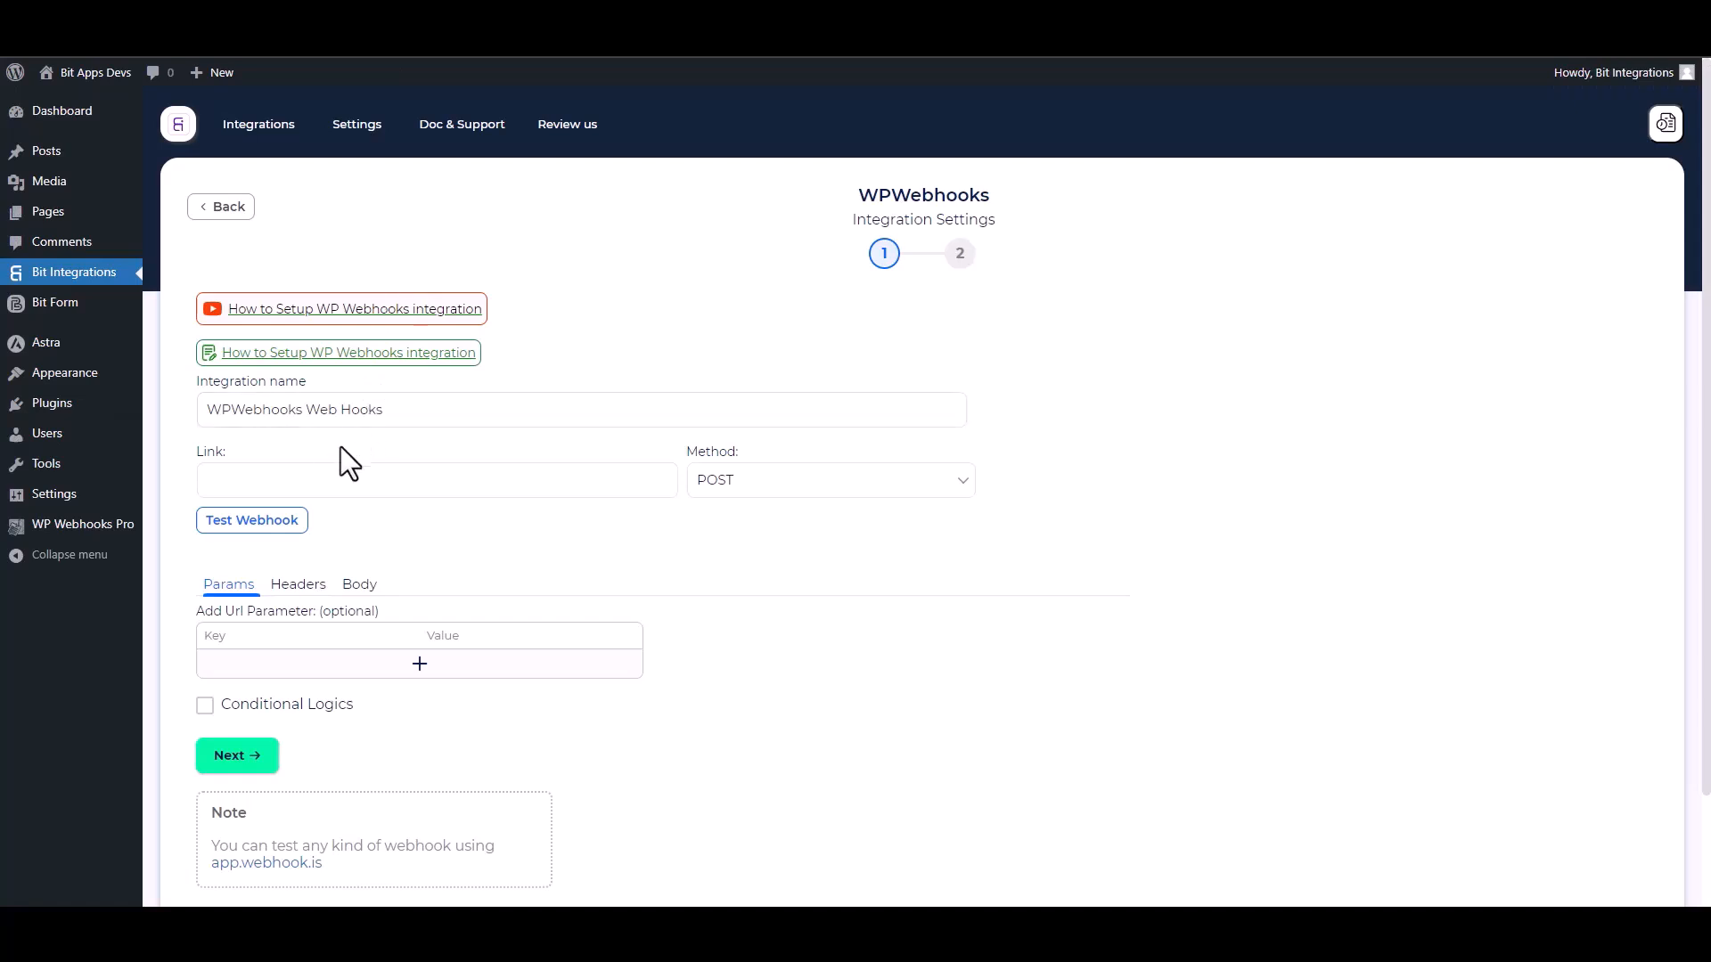
left_click(292, 479)
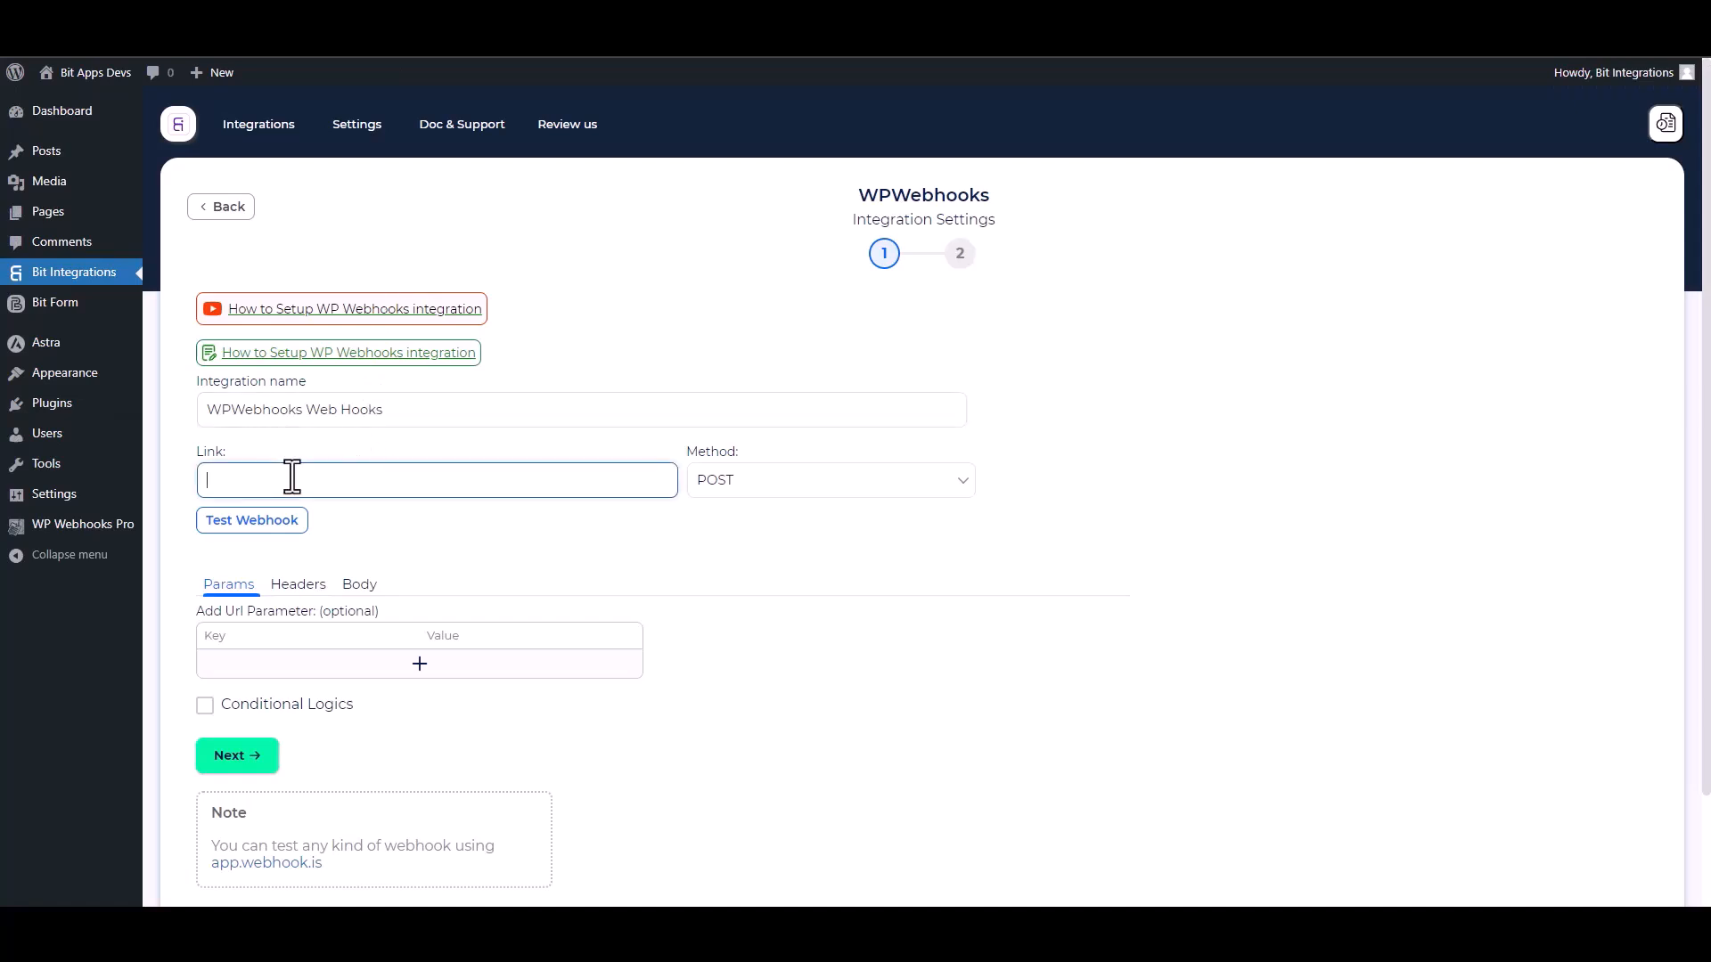
key("ctrl+v")
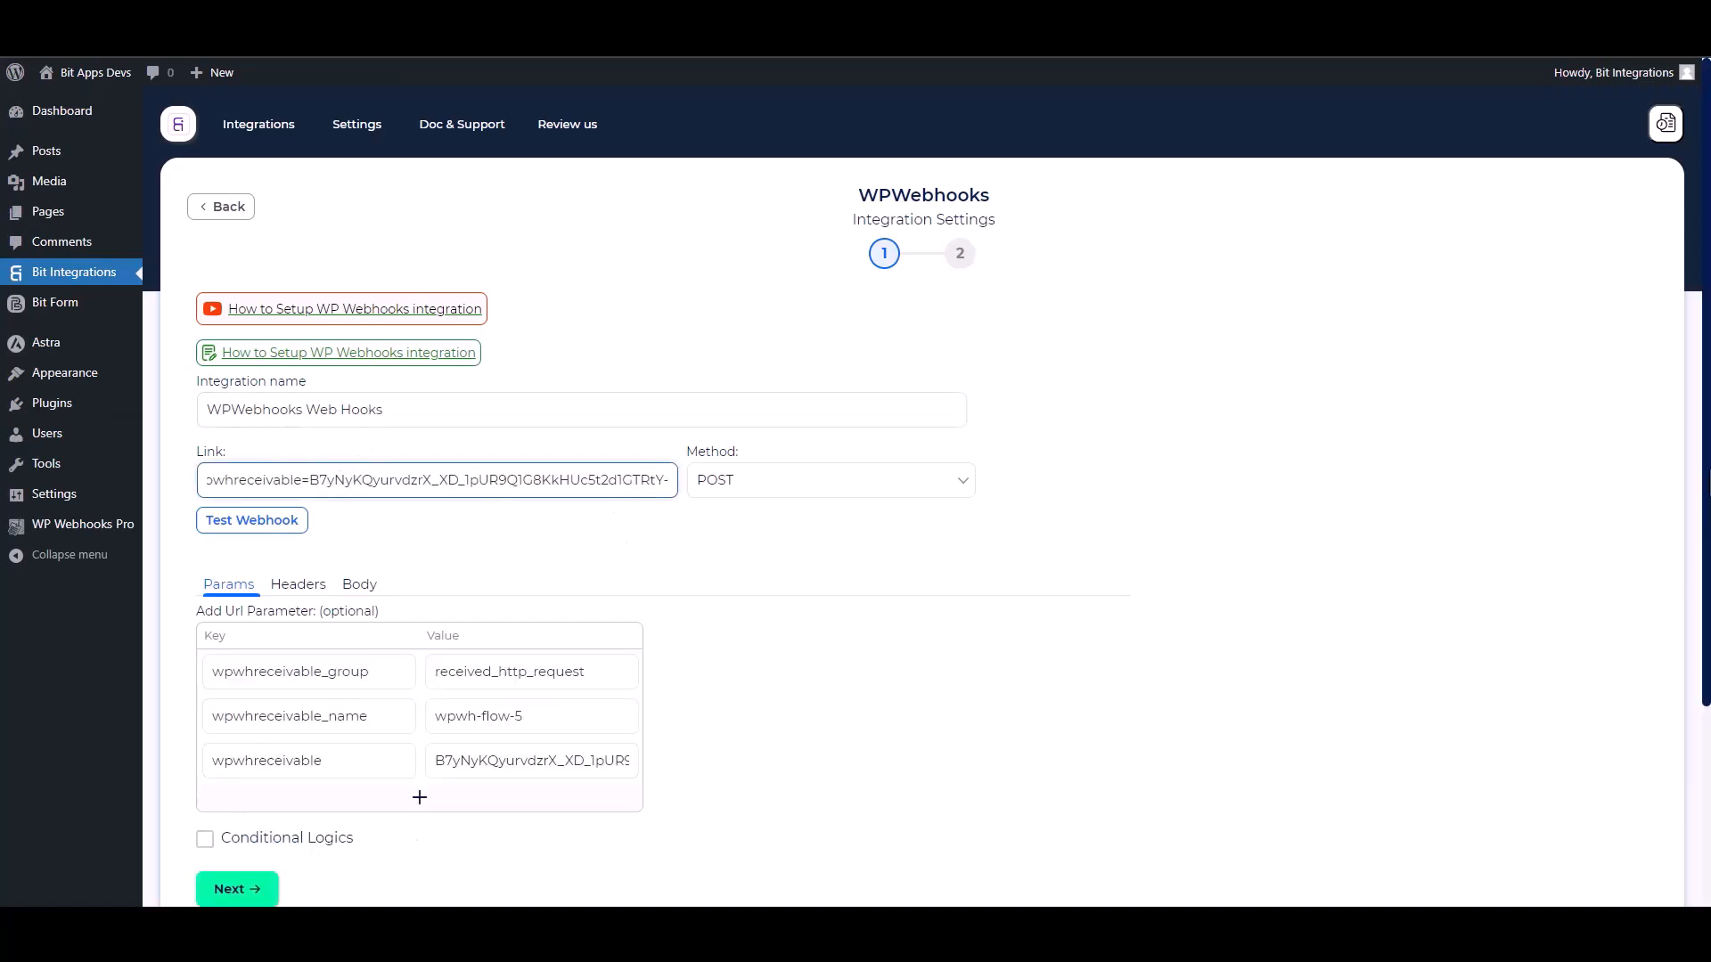
Step: Configure the request body to send all data as application/json and test the webhook
scroll(641, 529, "down", 2)
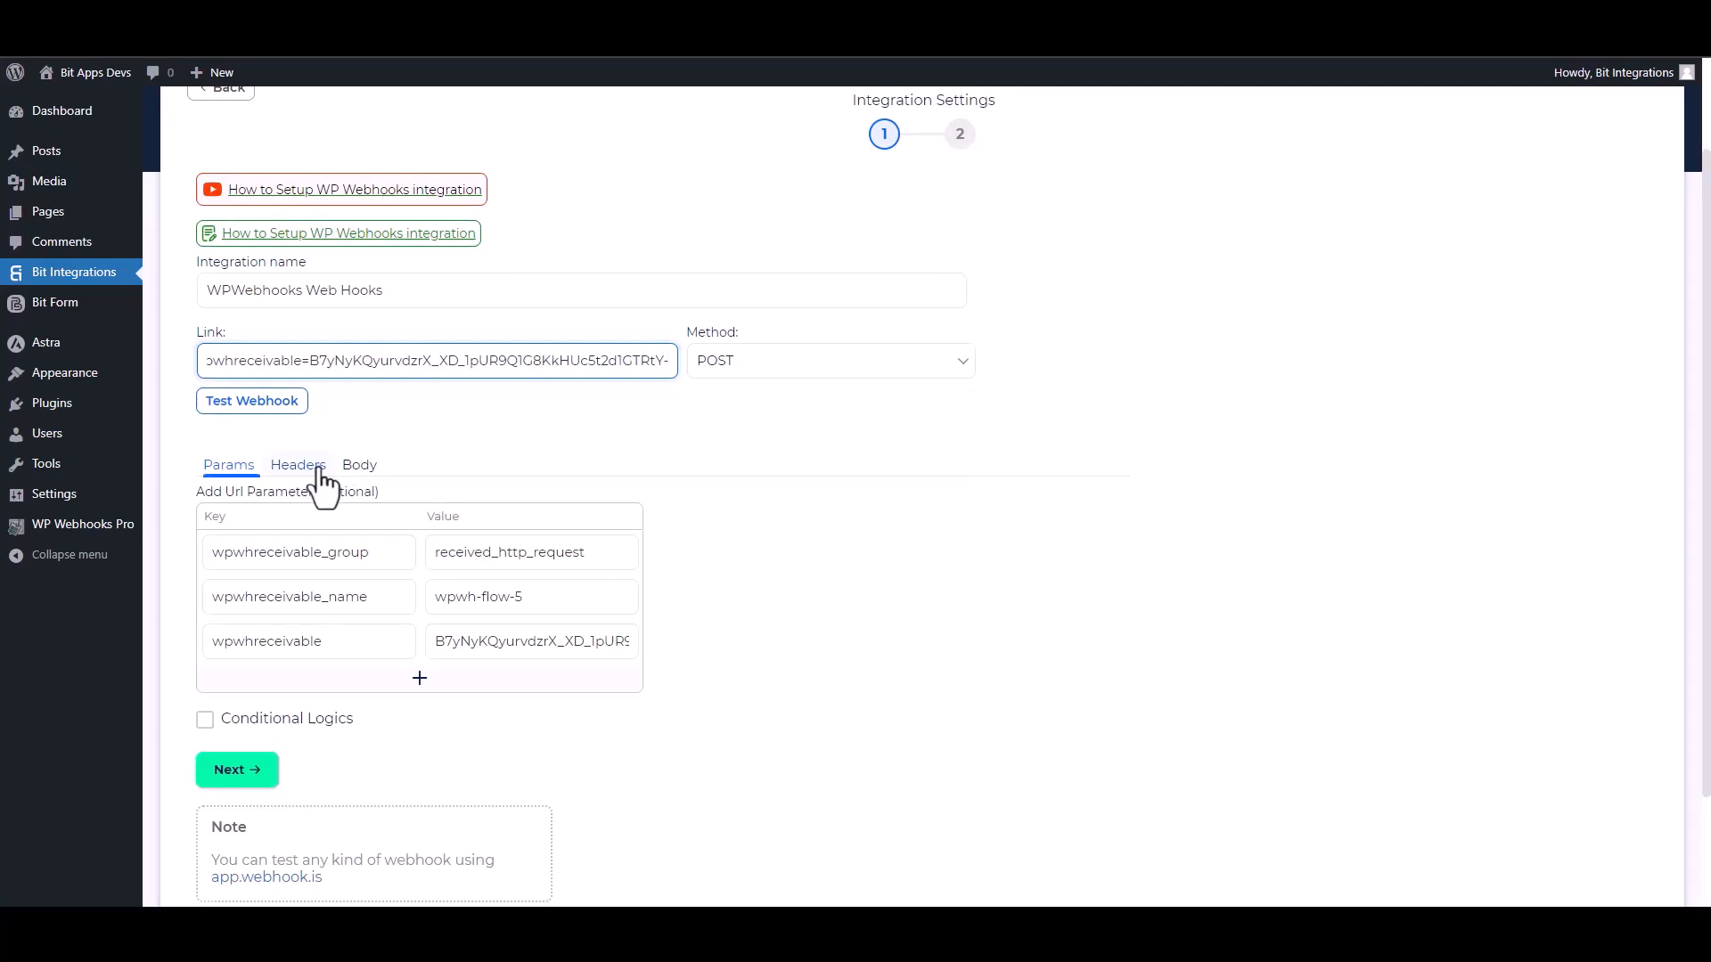
left_click(363, 469)
left_click(233, 524)
left_click(342, 581)
left_click(298, 622)
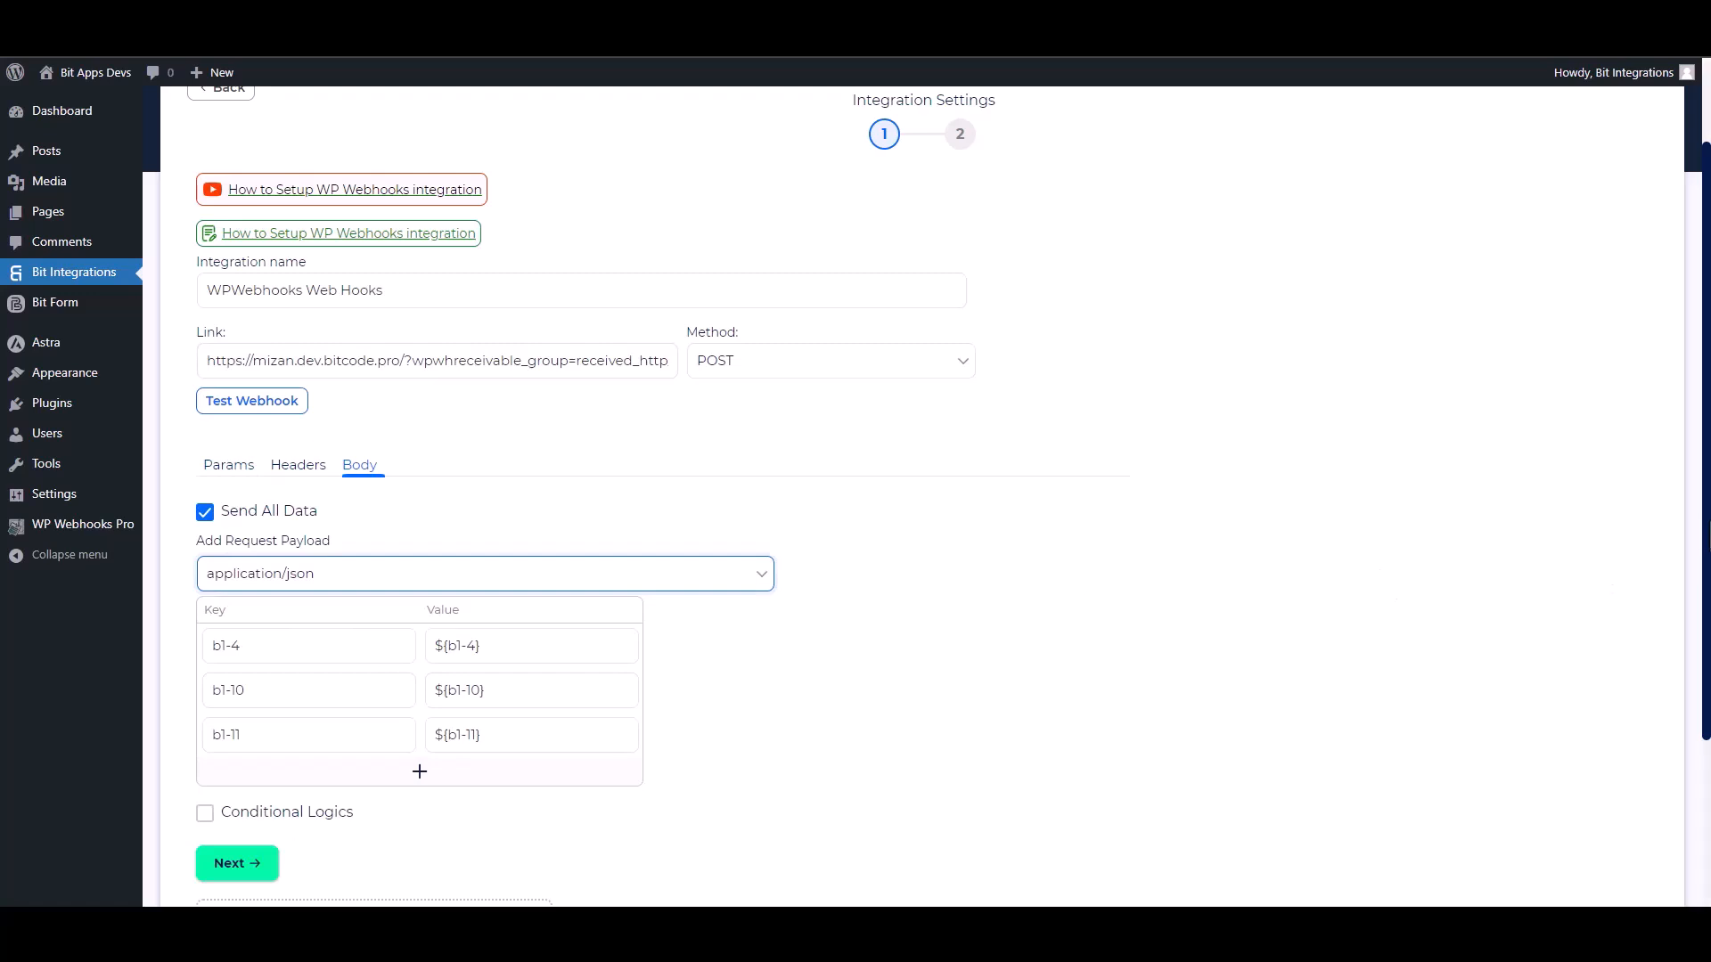
scroll(1030, 596, "down", 3)
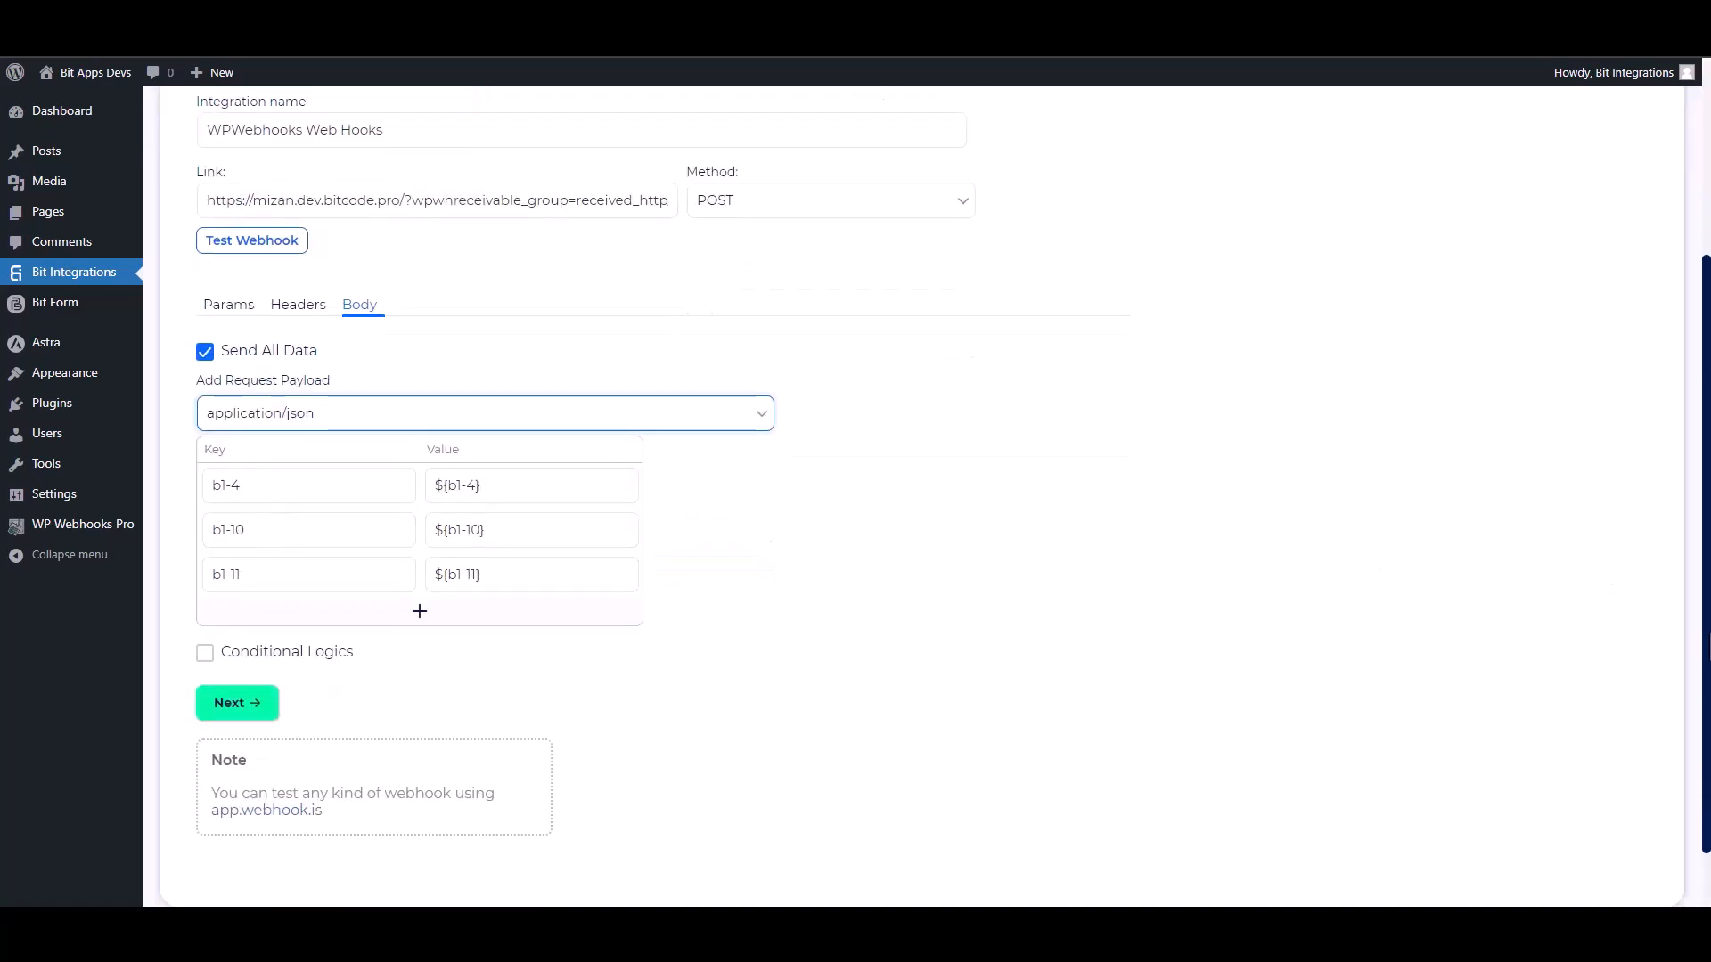
left_click(290, 249)
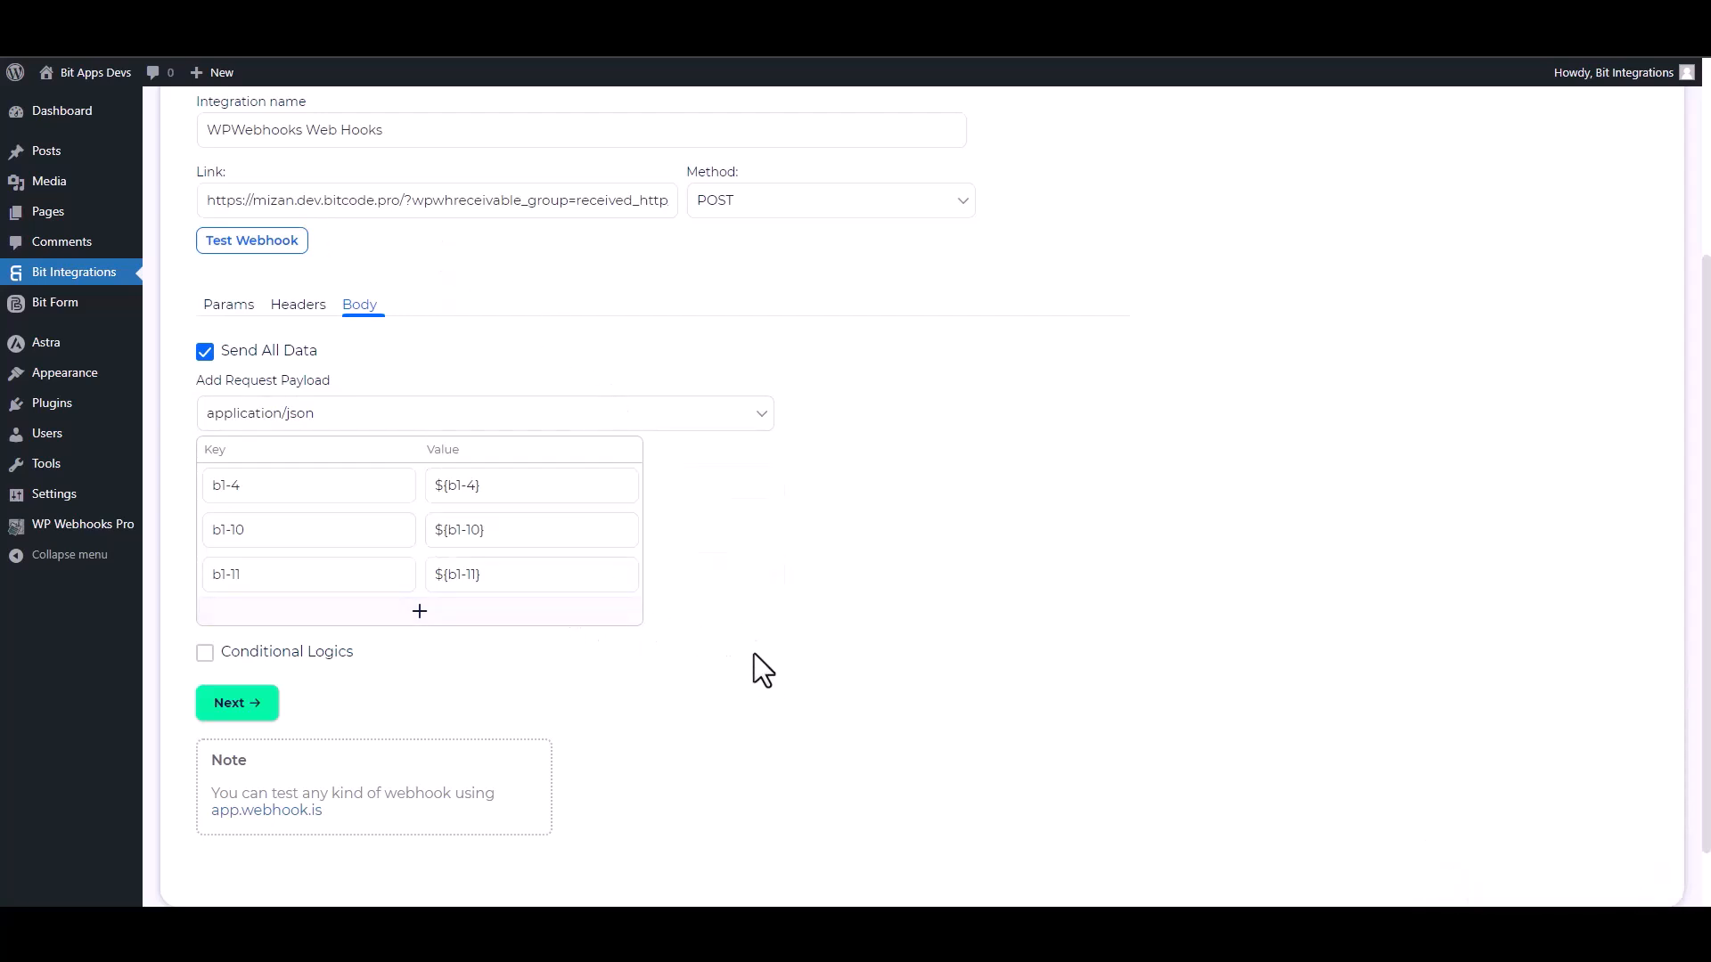
left_click(249, 657)
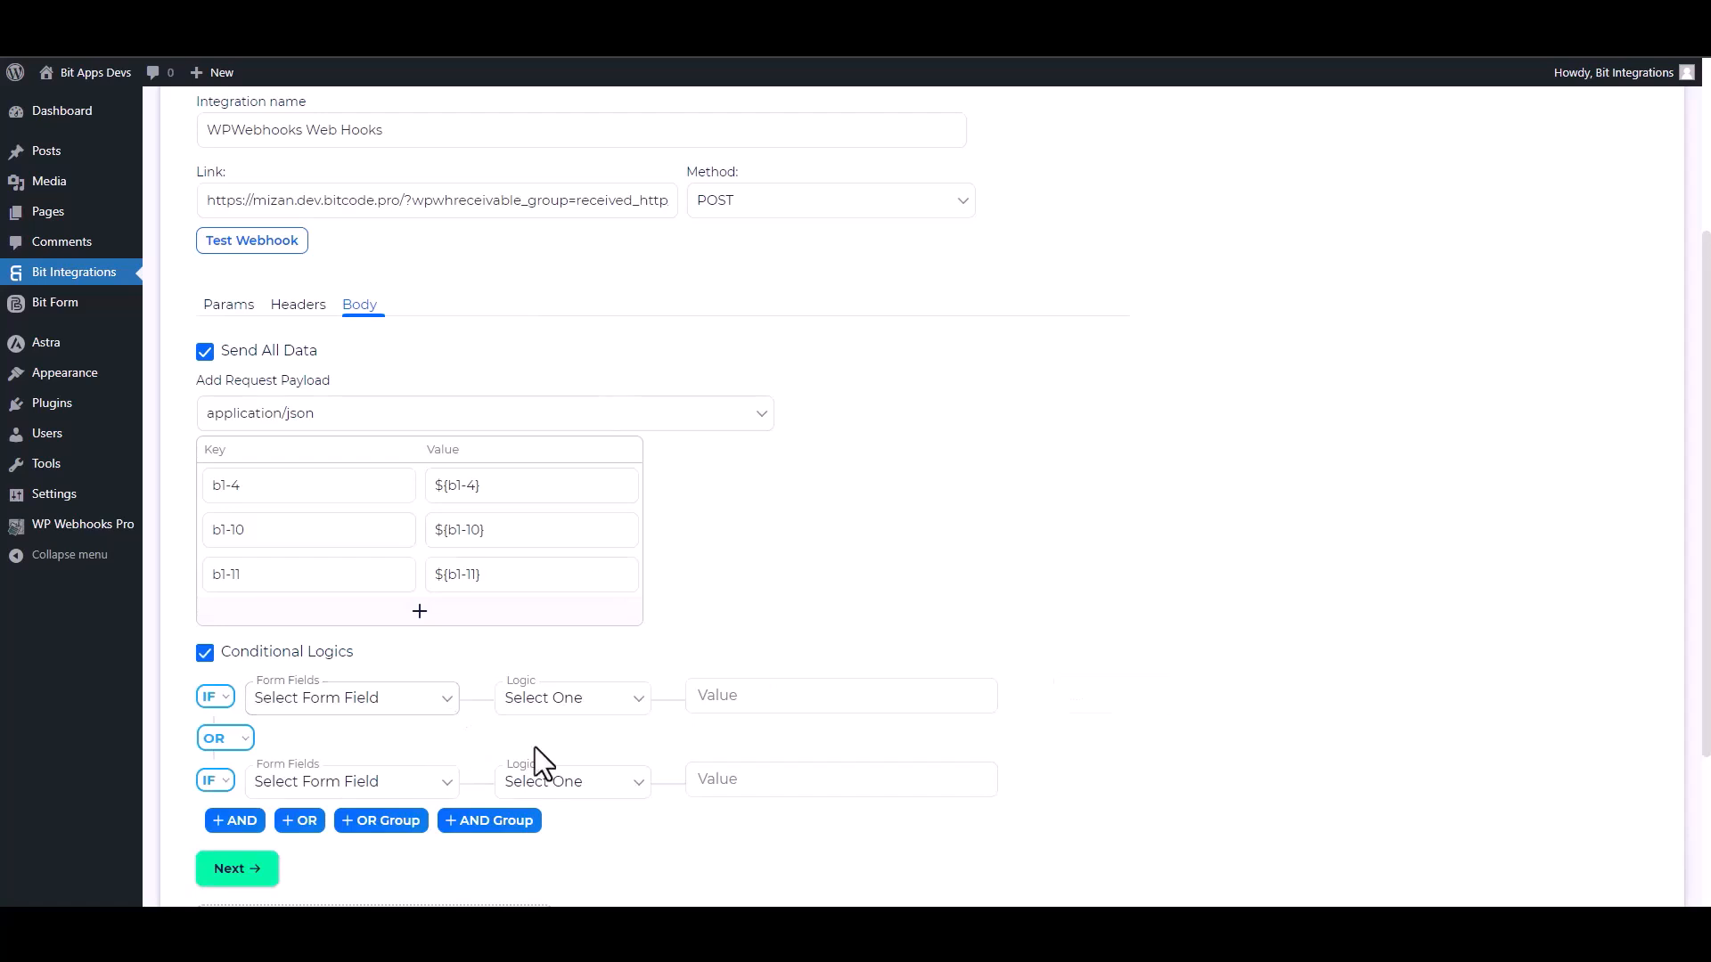
scroll(1222, 633, "down", 2)
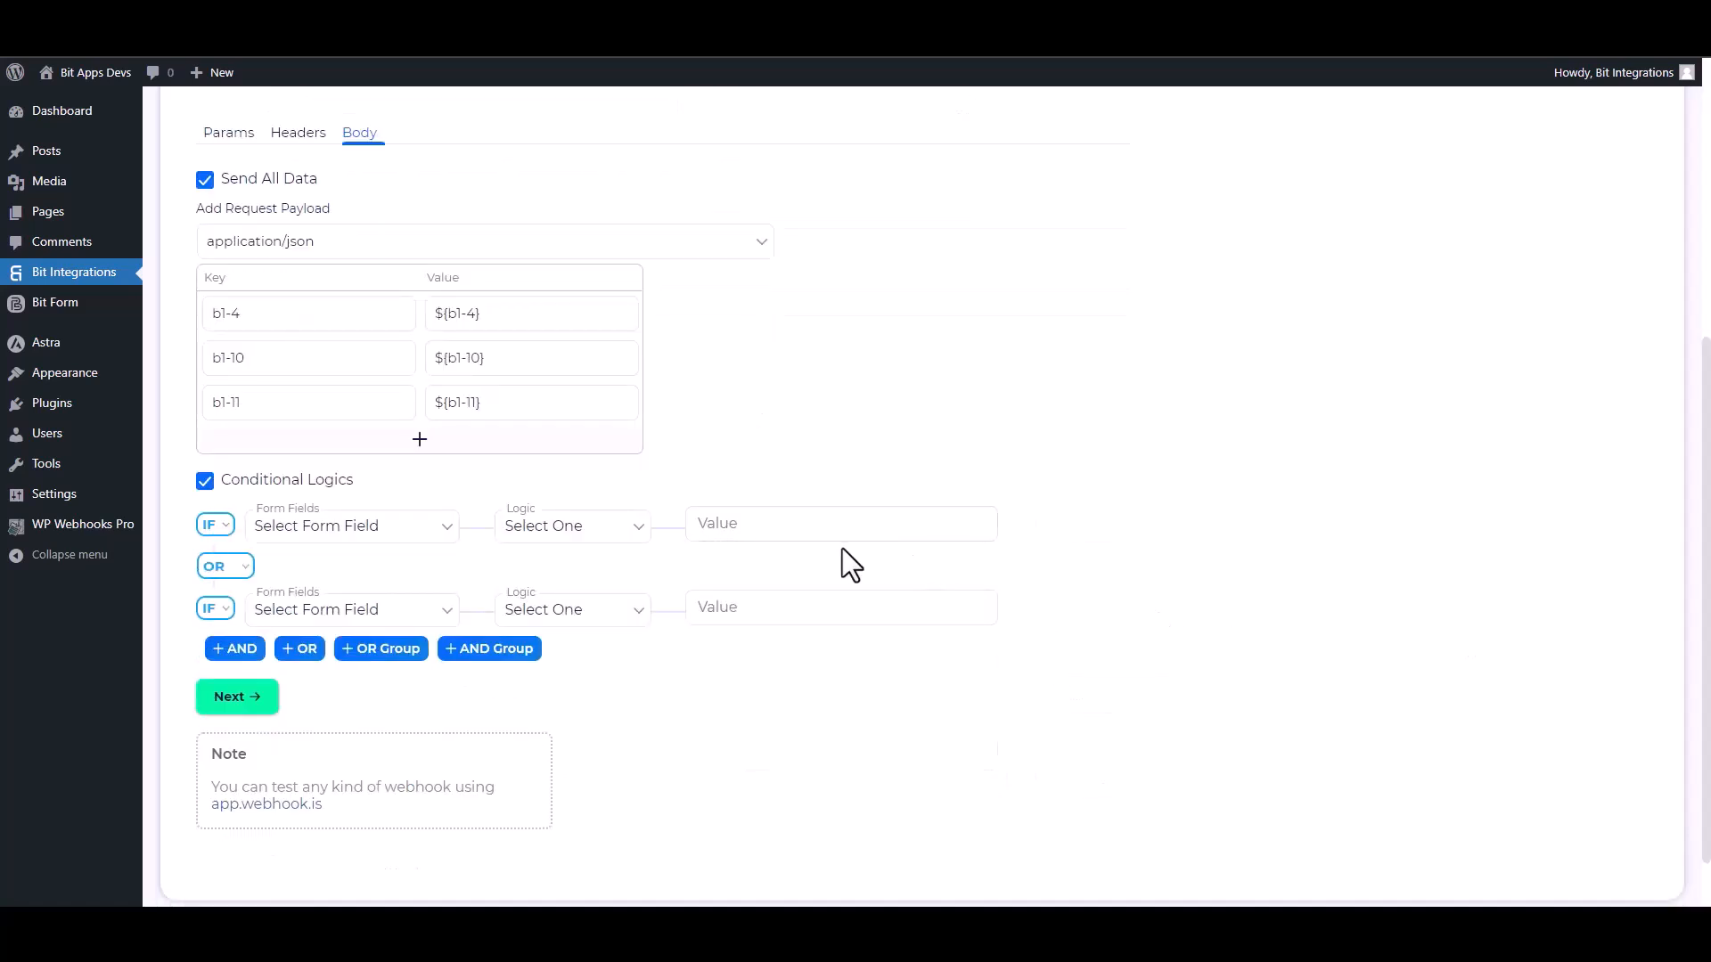
left_click(204, 481)
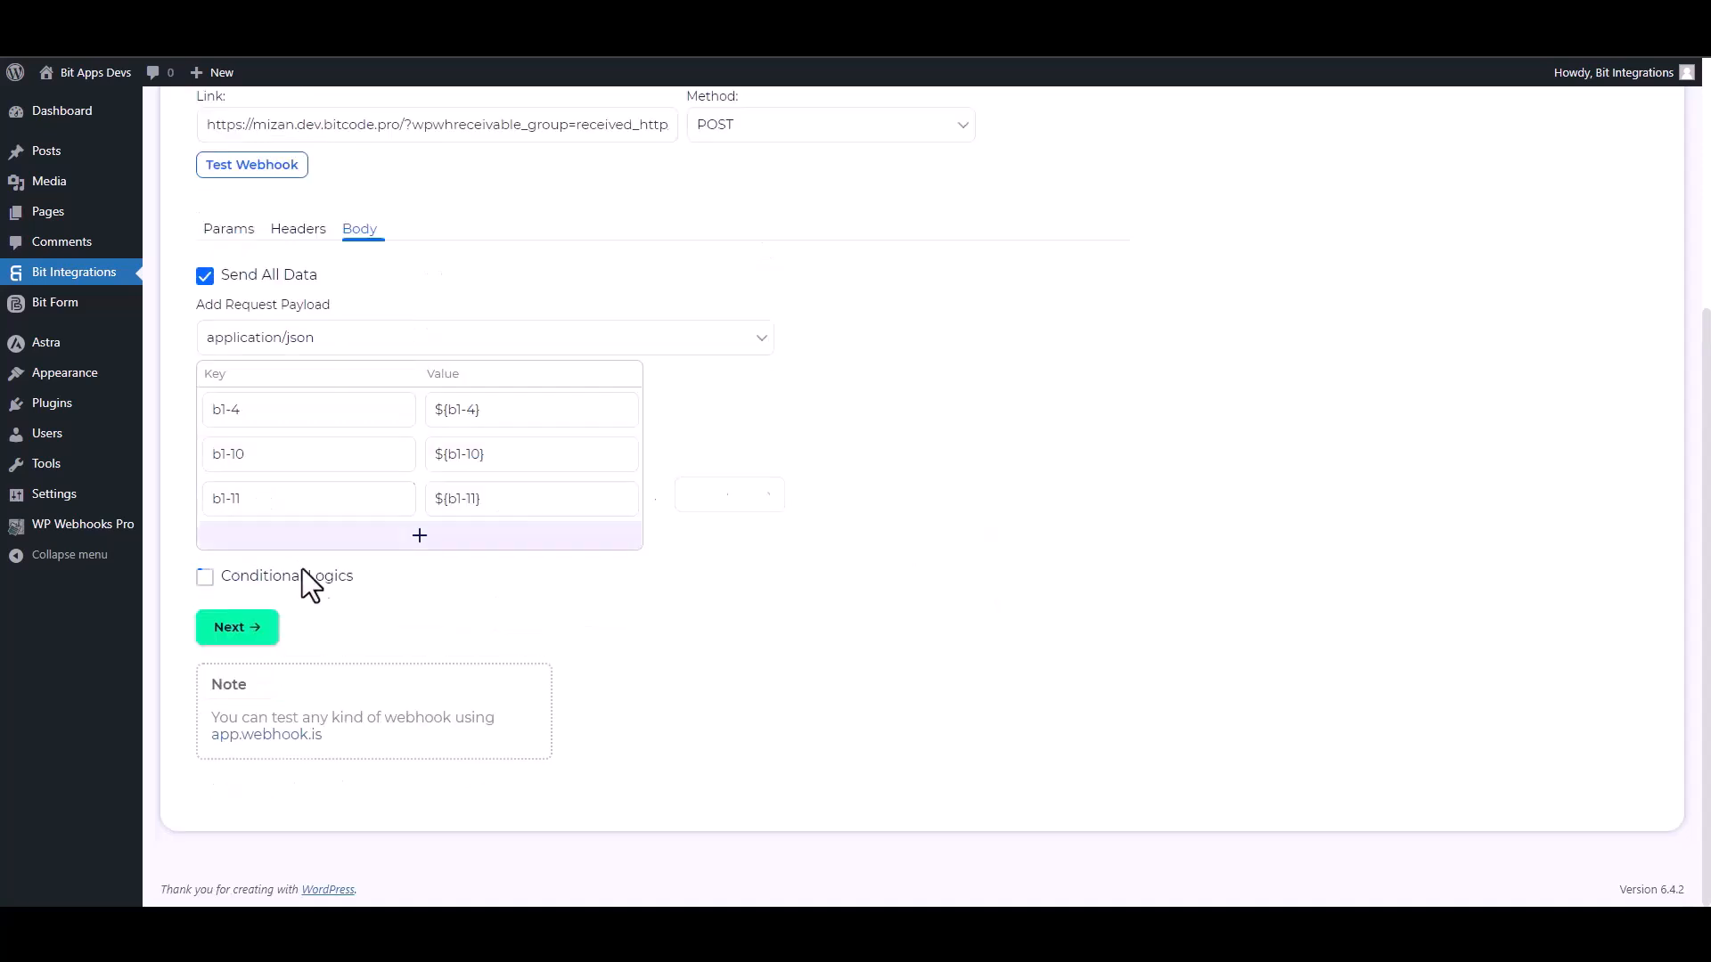
Step: Proceed to the final stage of the WPWebhooks integration settings, then finish and save the integration
left_click(255, 627)
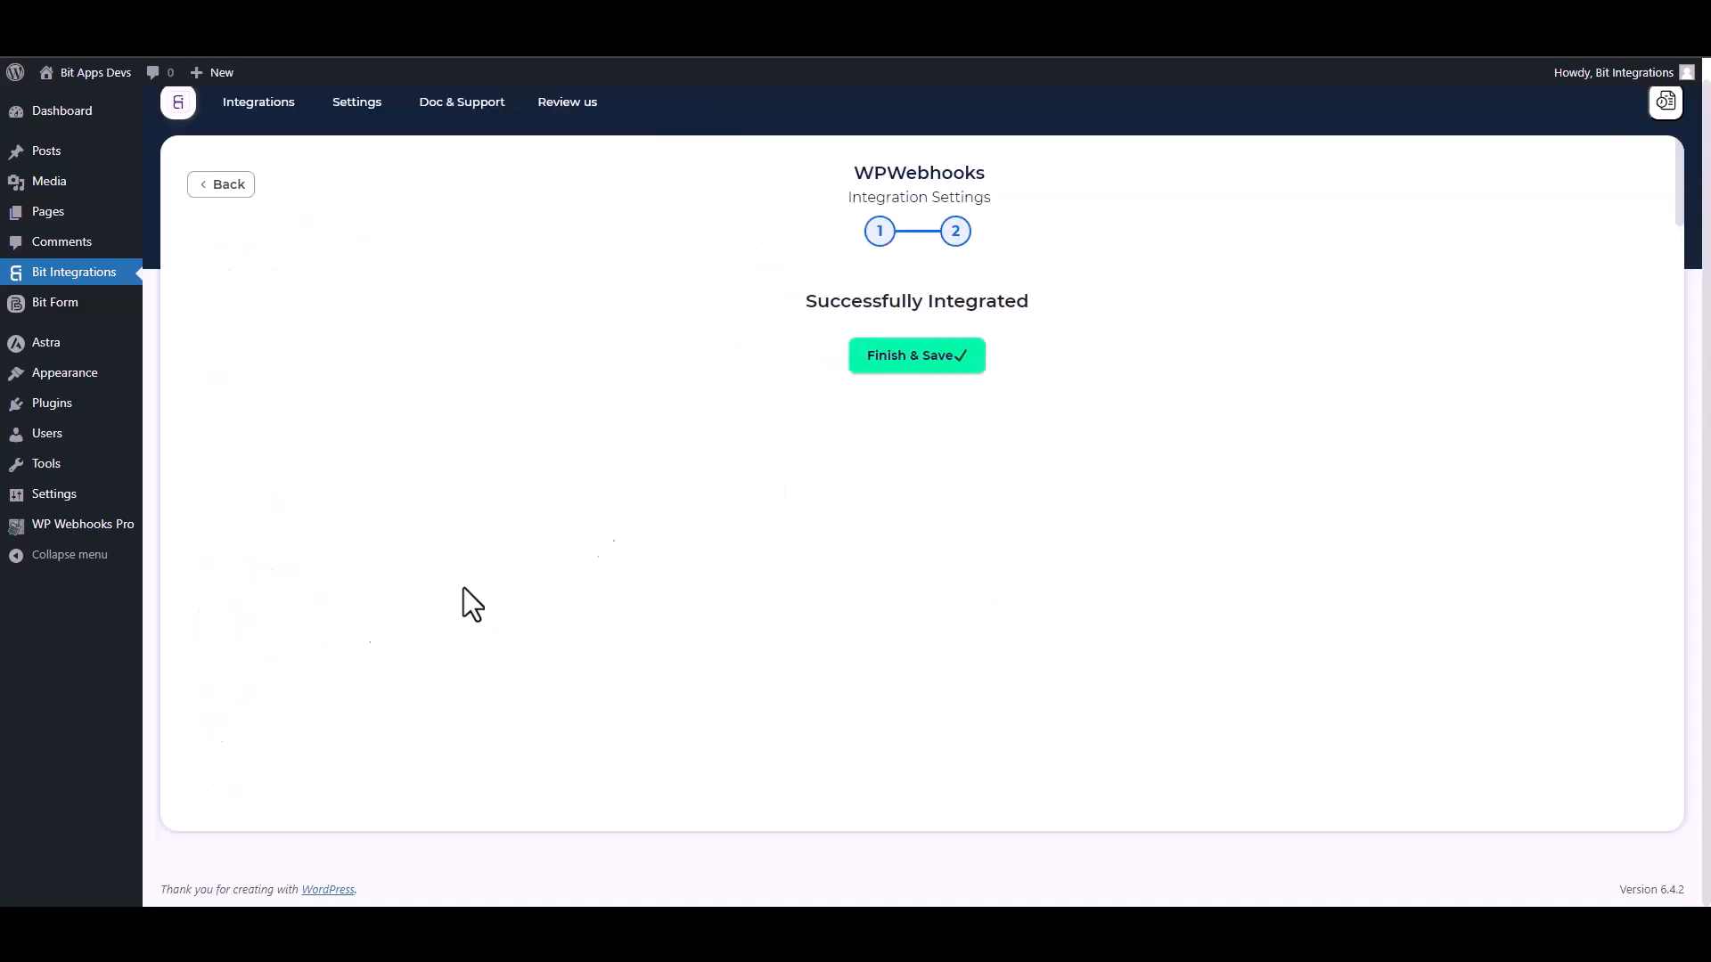
left_click(901, 368)
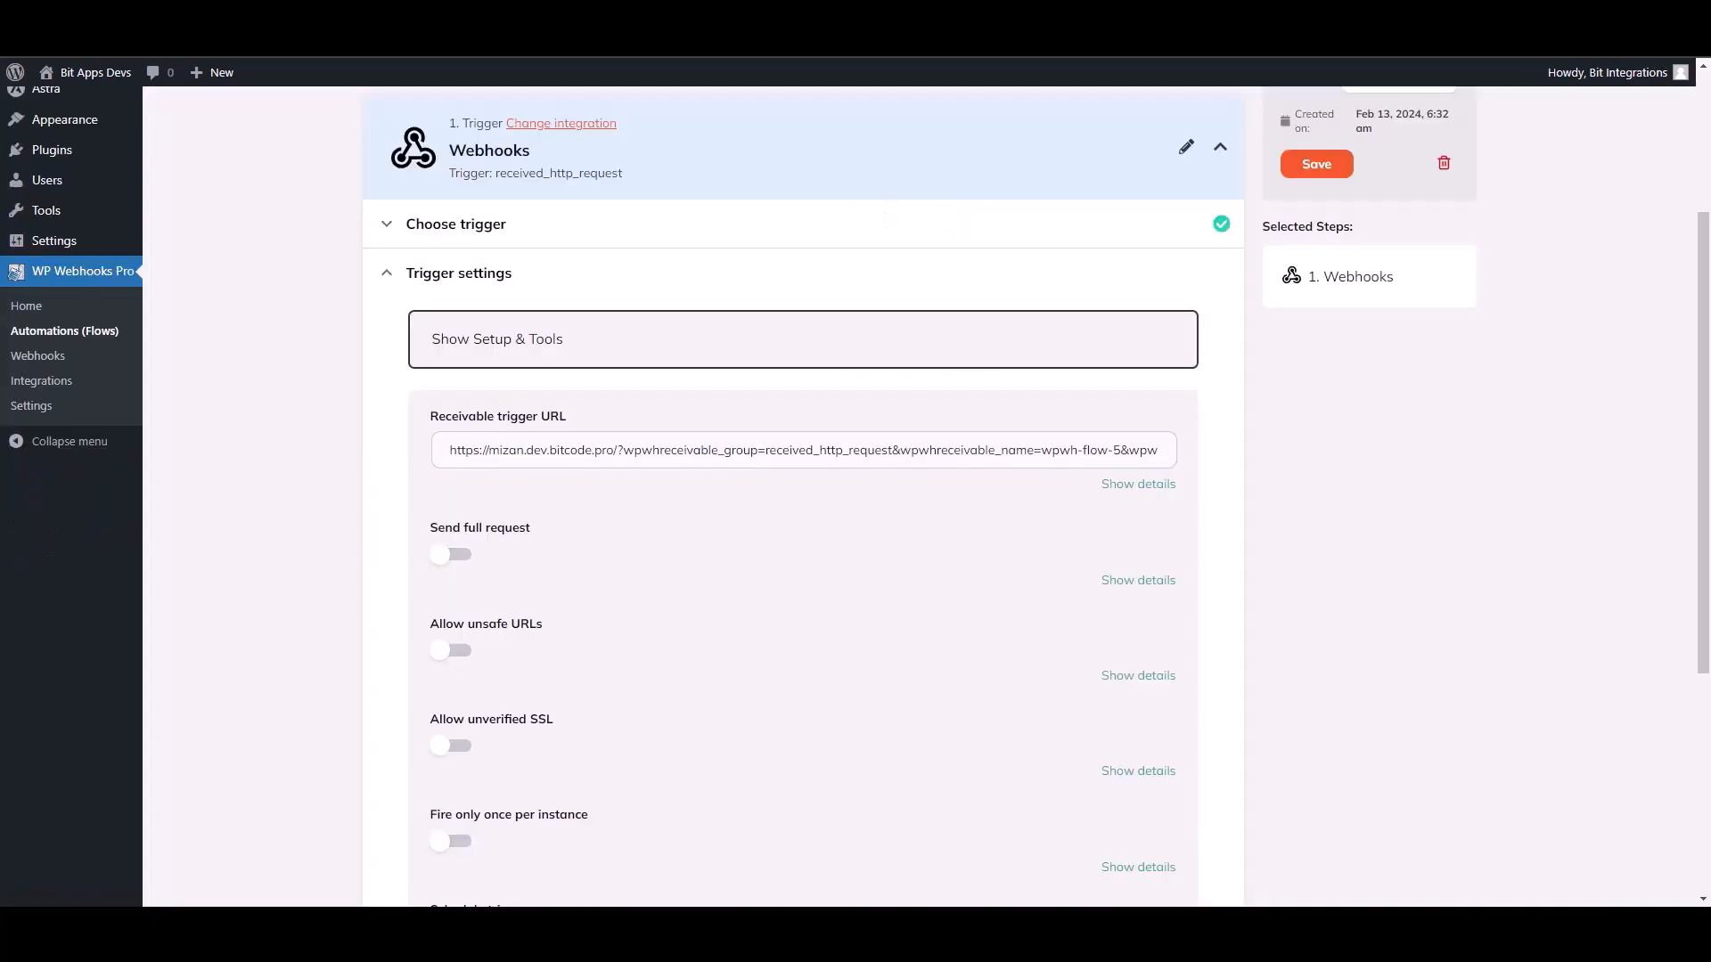
Step: In WP Webhooks Pro, save the flow's trigger settings and finish the trigger using log data from Log #18
scroll(1544, 639, "down", 4)
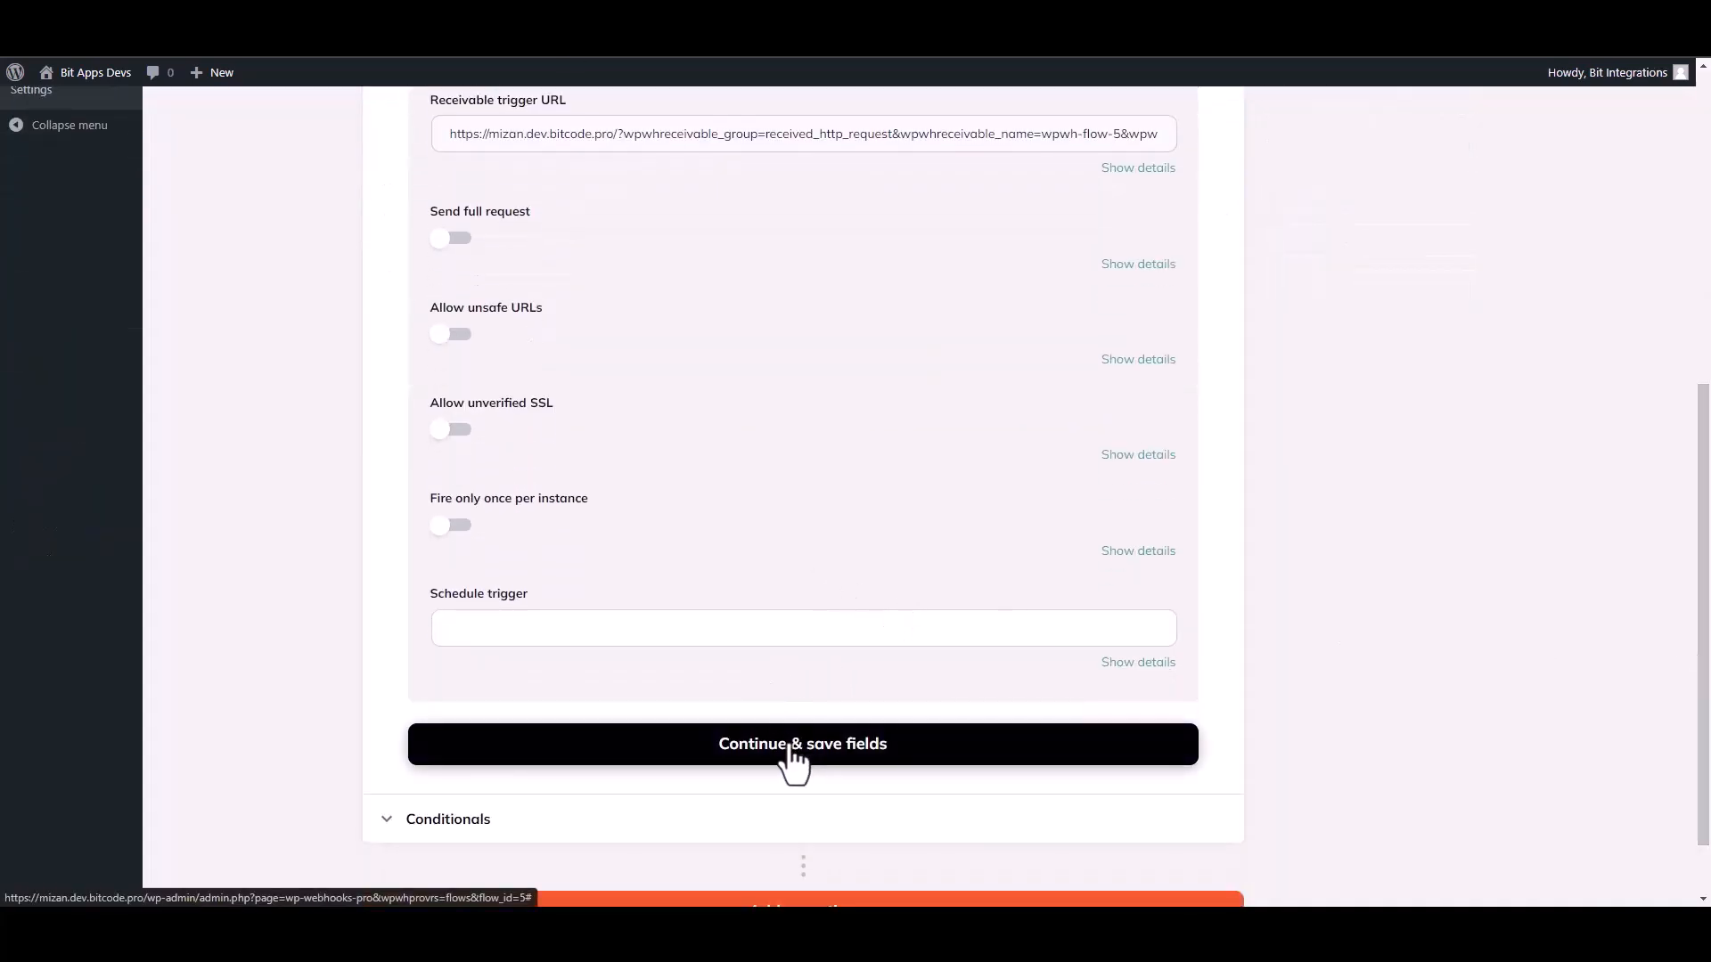
left_click(790, 751)
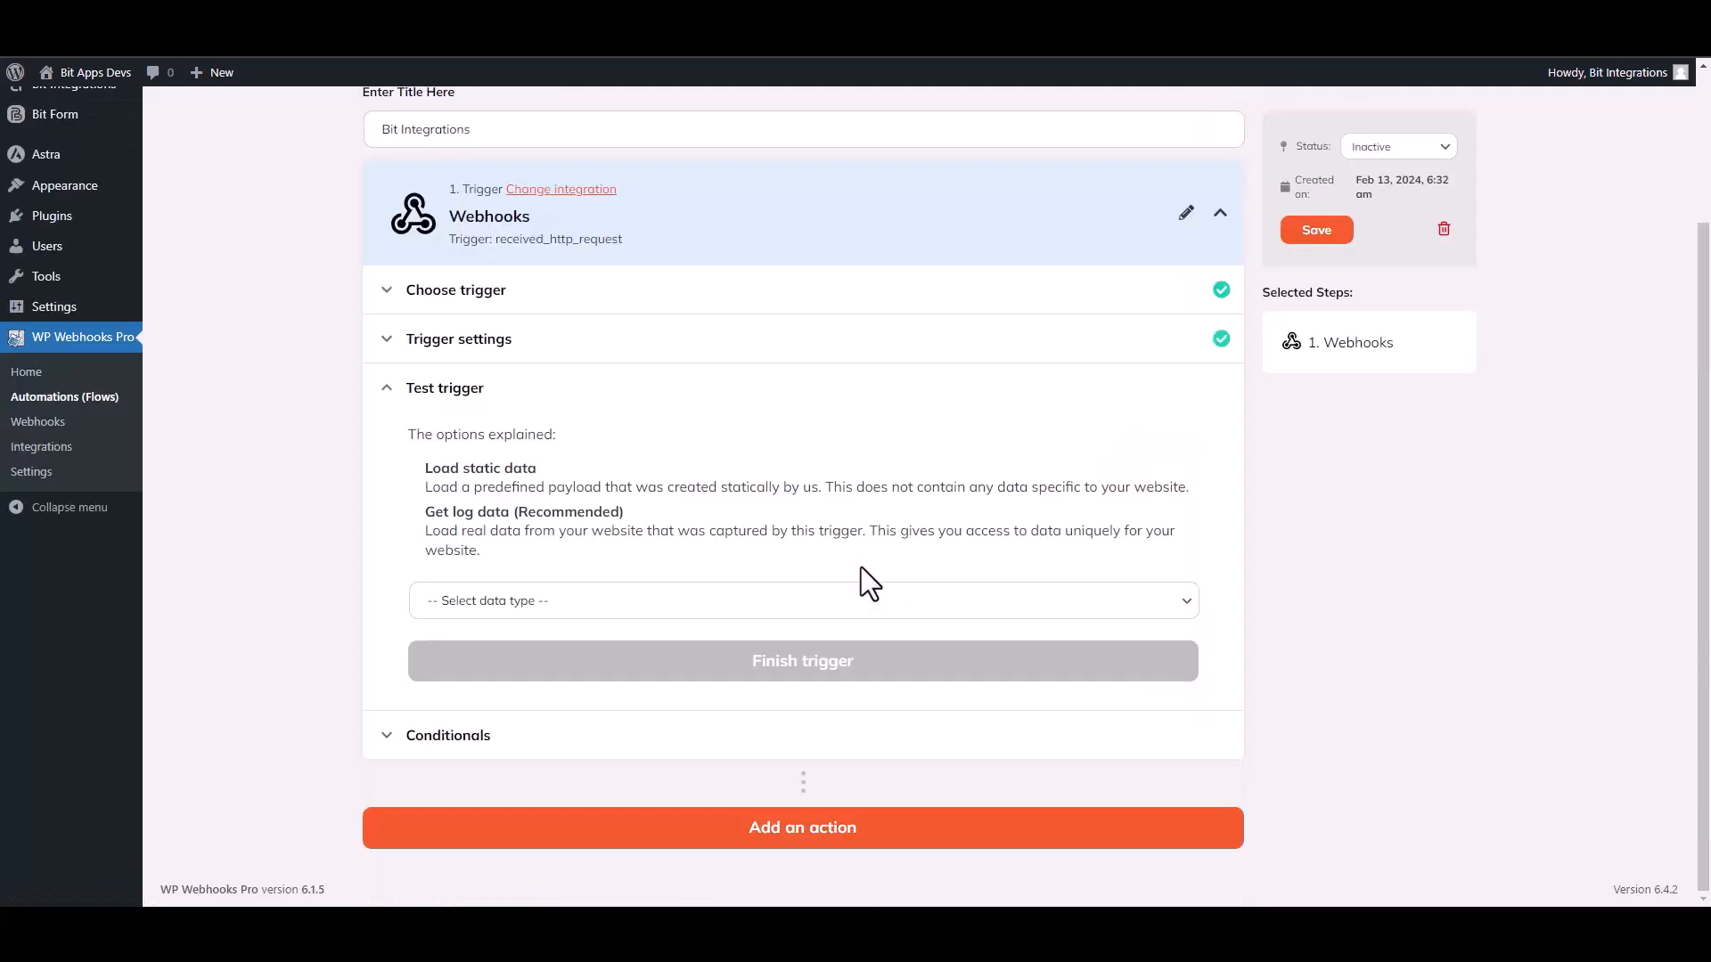
left_click(536, 610)
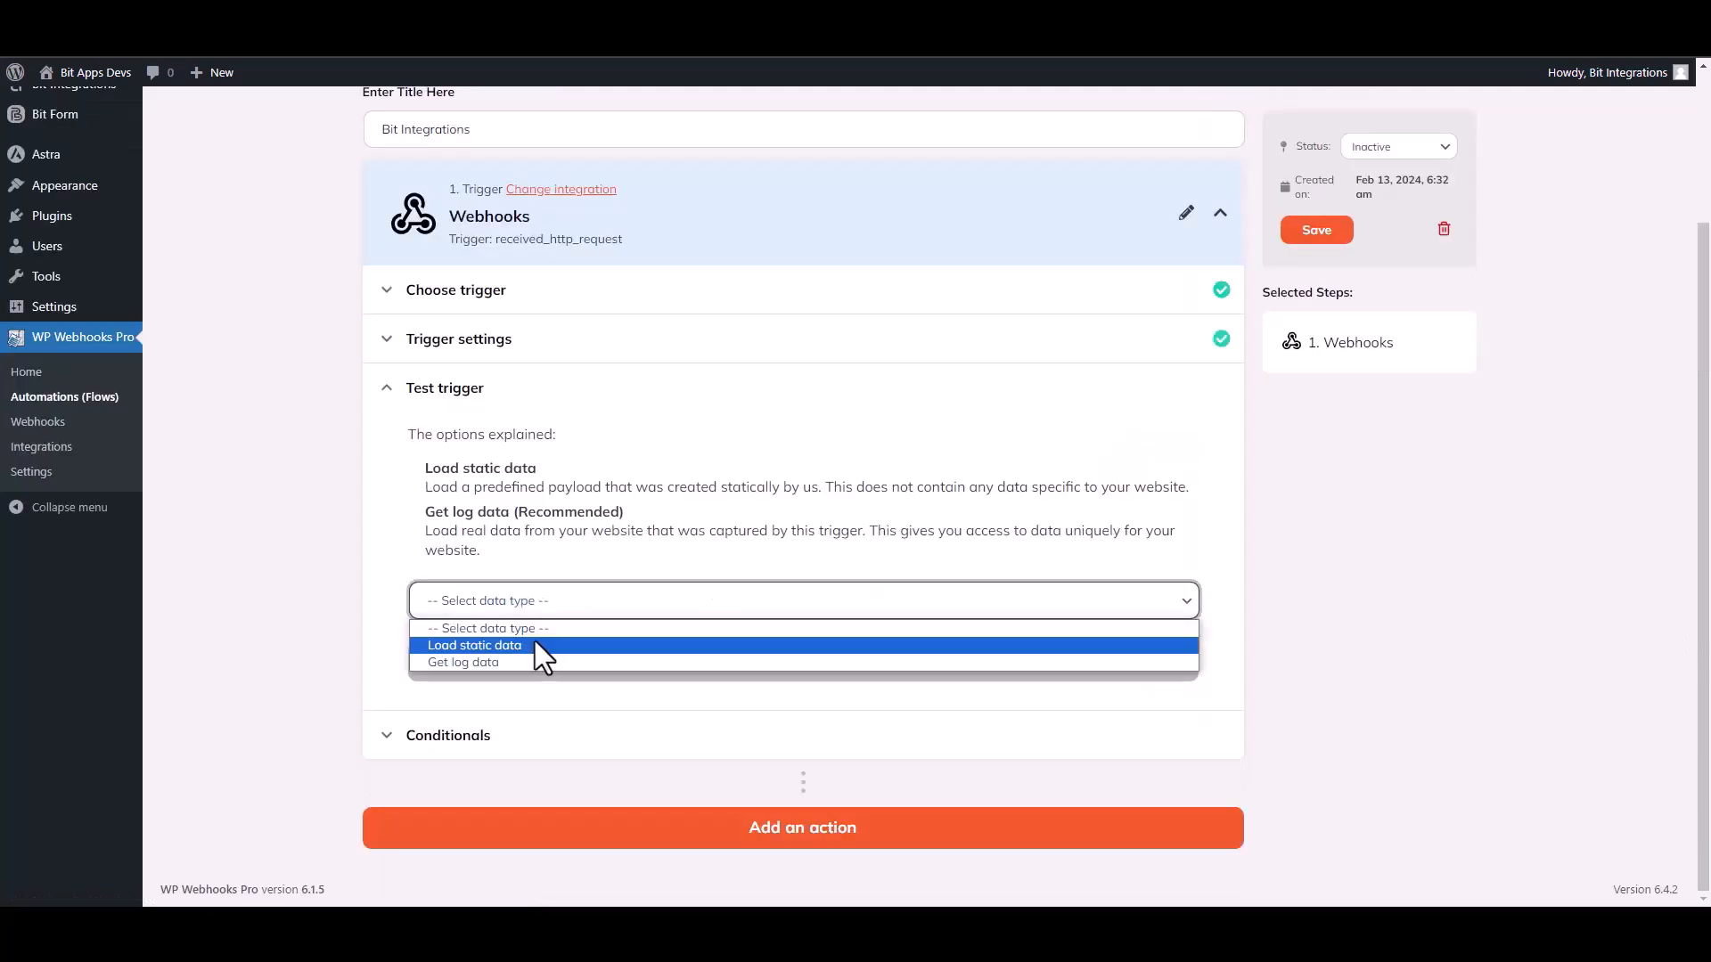
left_click(487, 663)
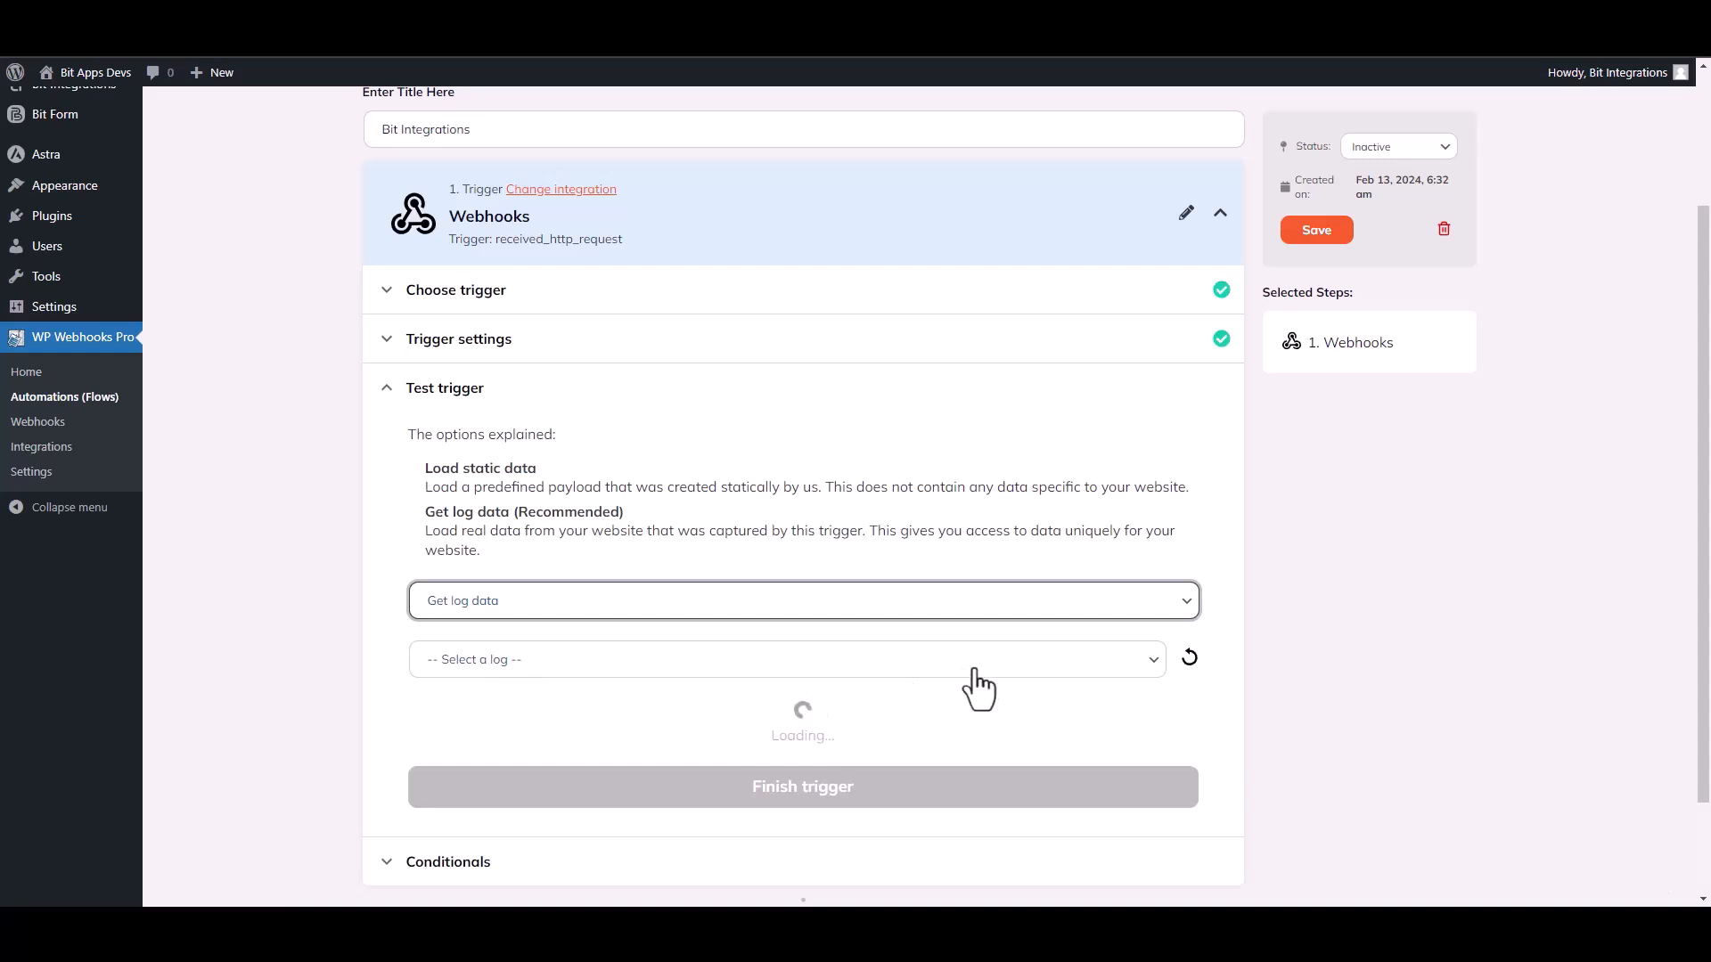
left_click(910, 667)
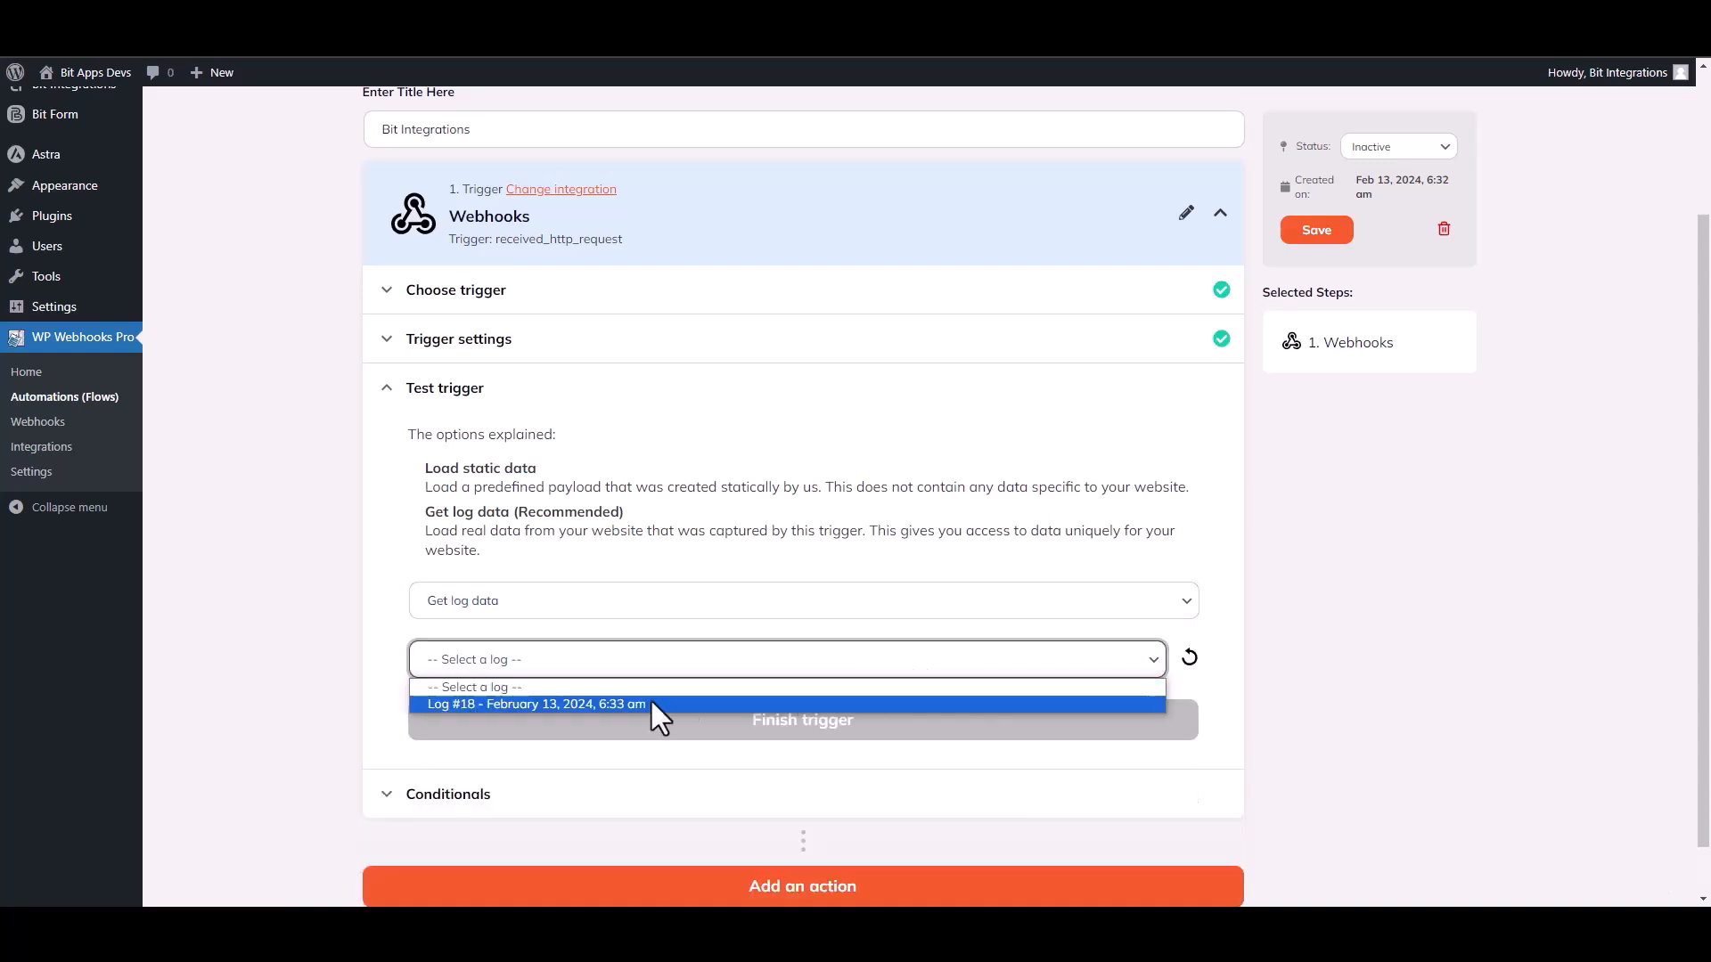
left_click(556, 706)
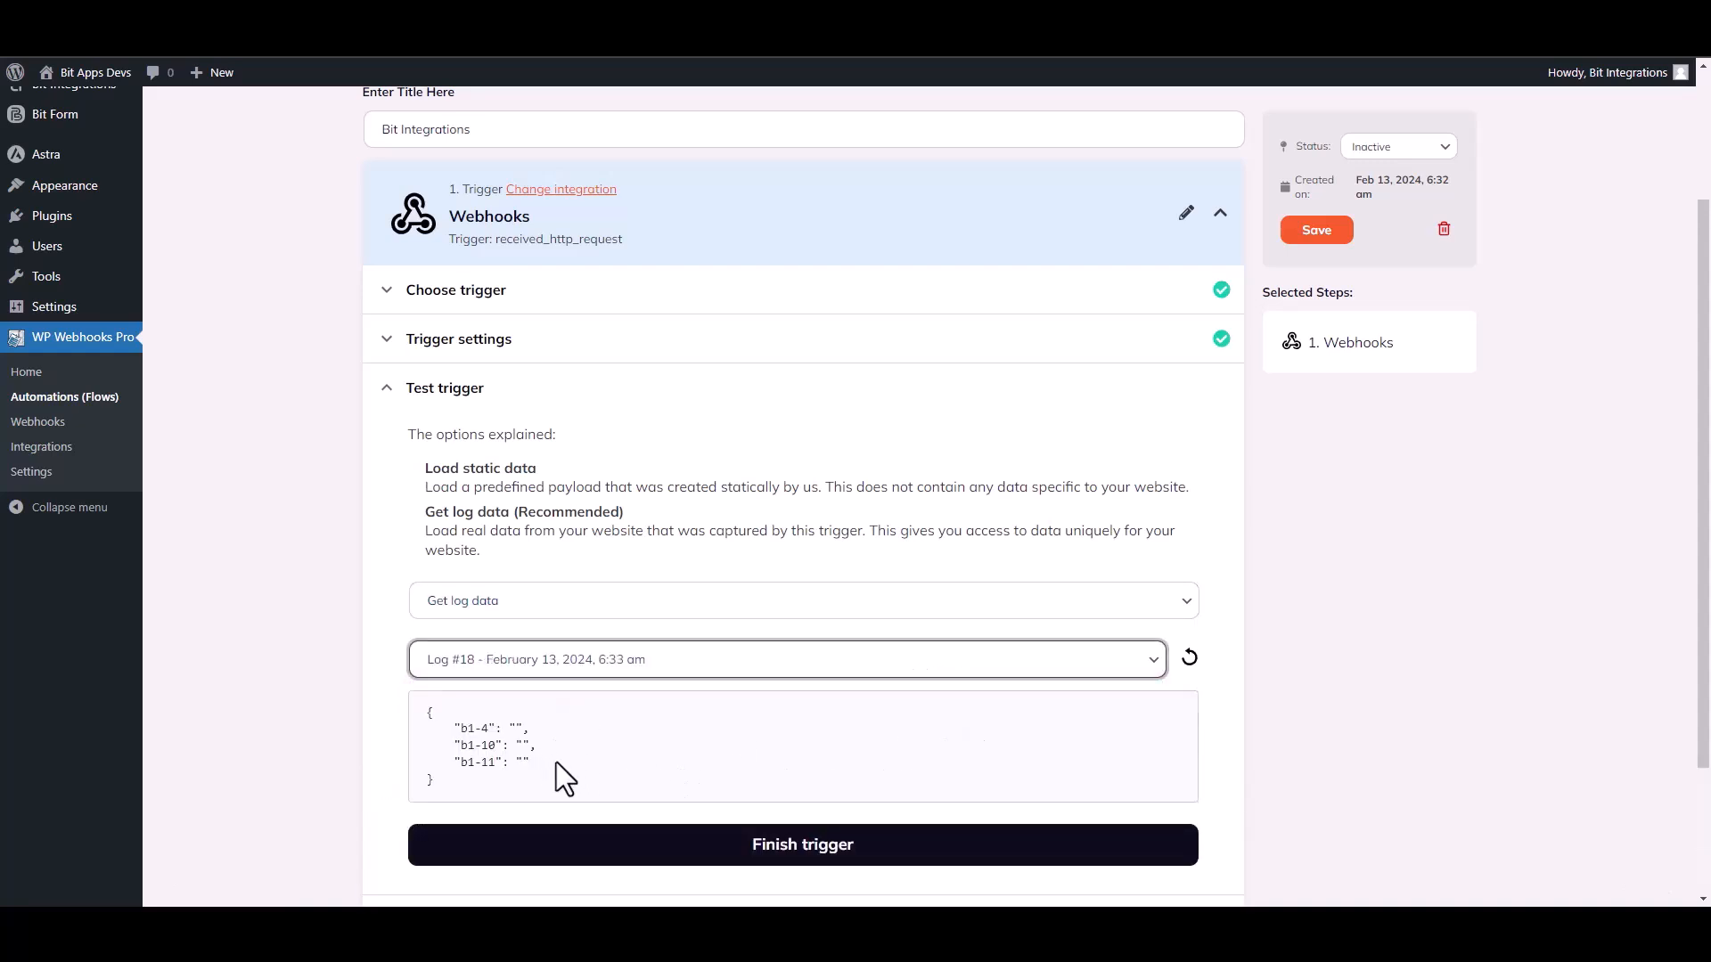
left_click_drag(553, 760, 453, 730)
left_click(755, 756)
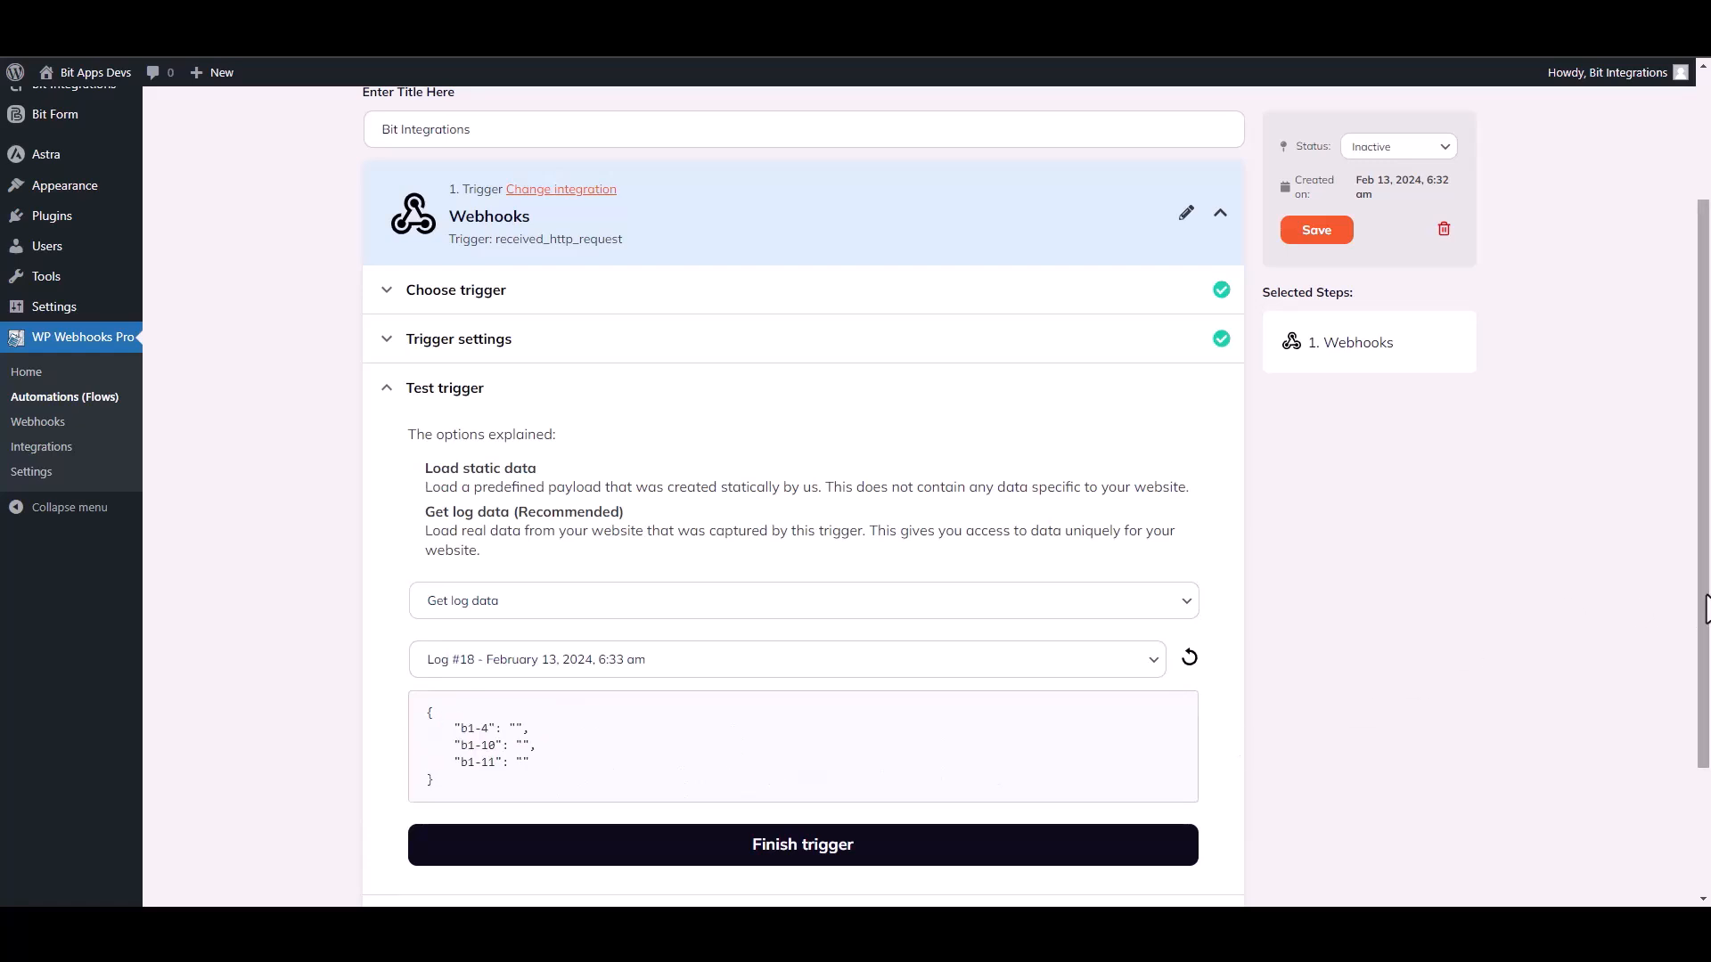
scroll(1013, 638, "down", 2)
left_click(813, 708)
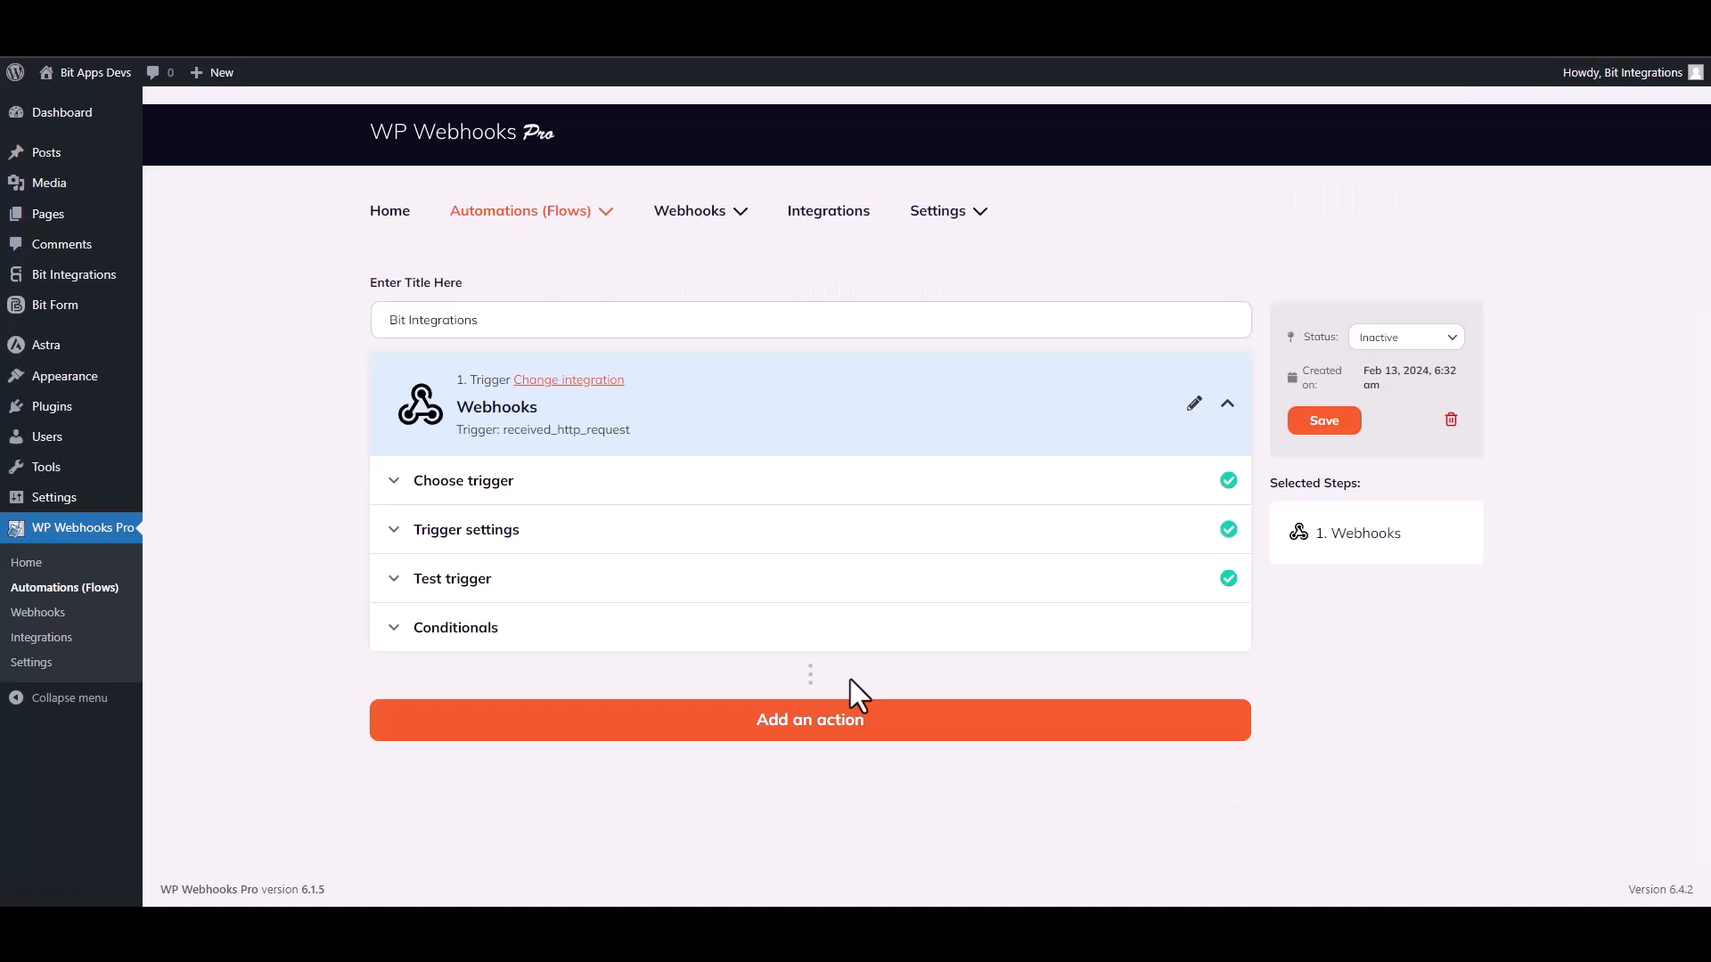
Step: Add a WordPress action to the flow, set it to "Create user" and continue to the action settings
left_click(813, 726)
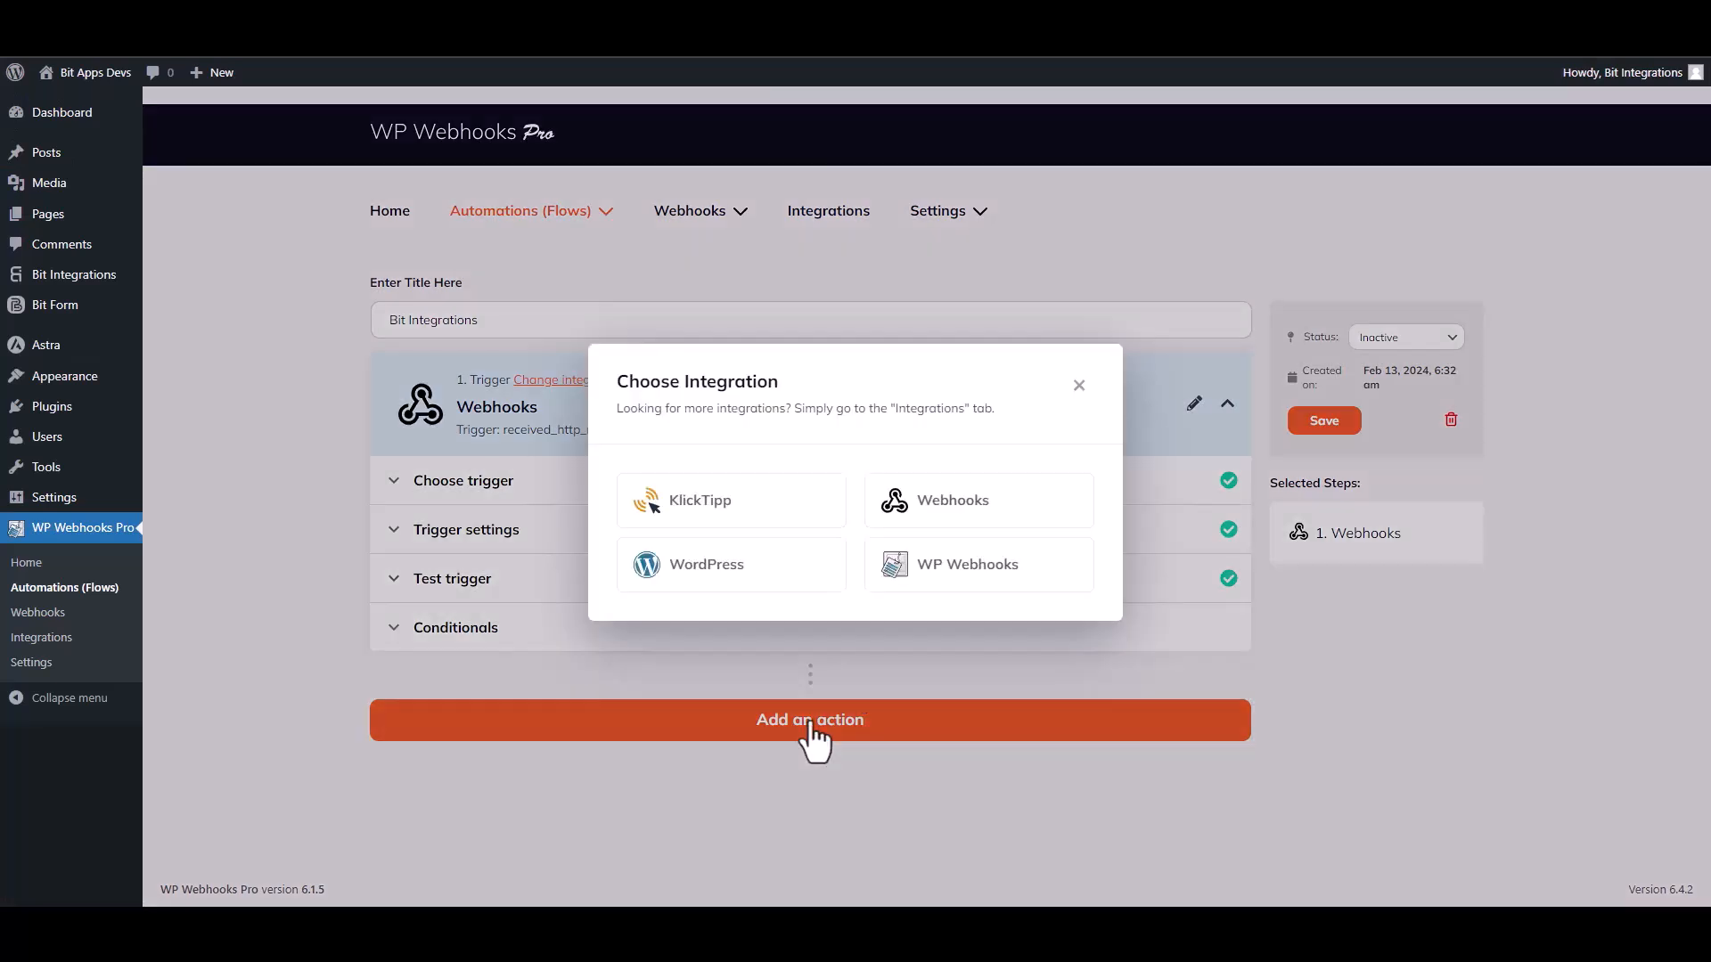
left_click(737, 581)
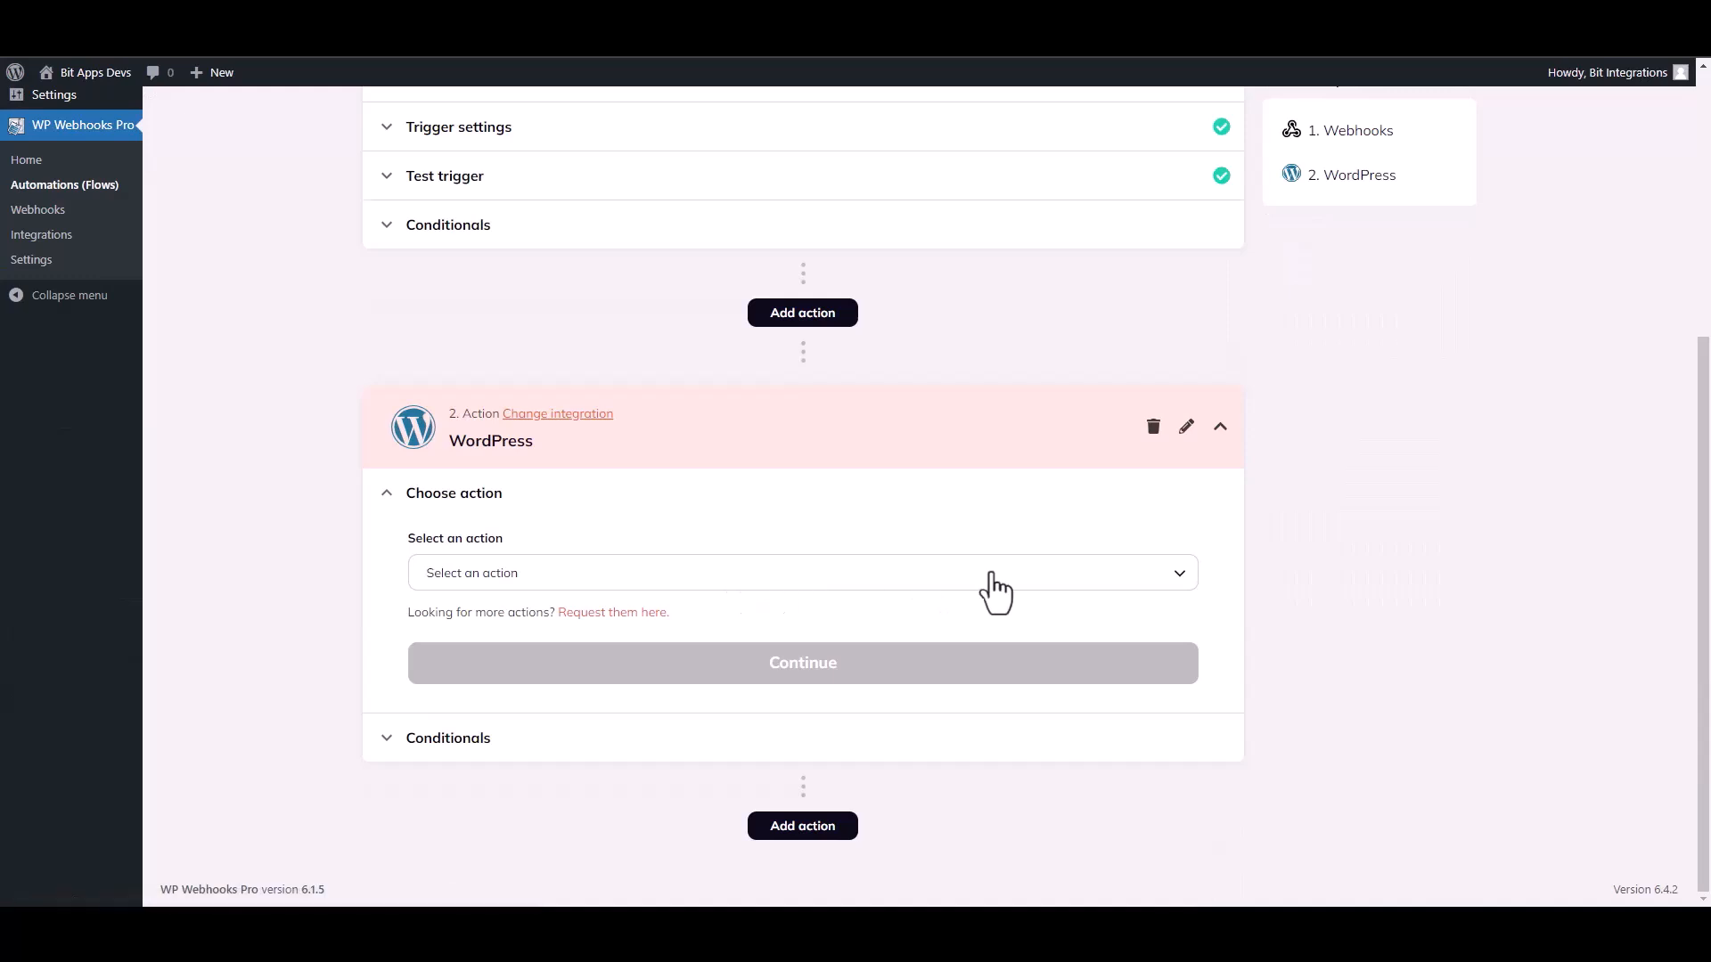
left_click(535, 578)
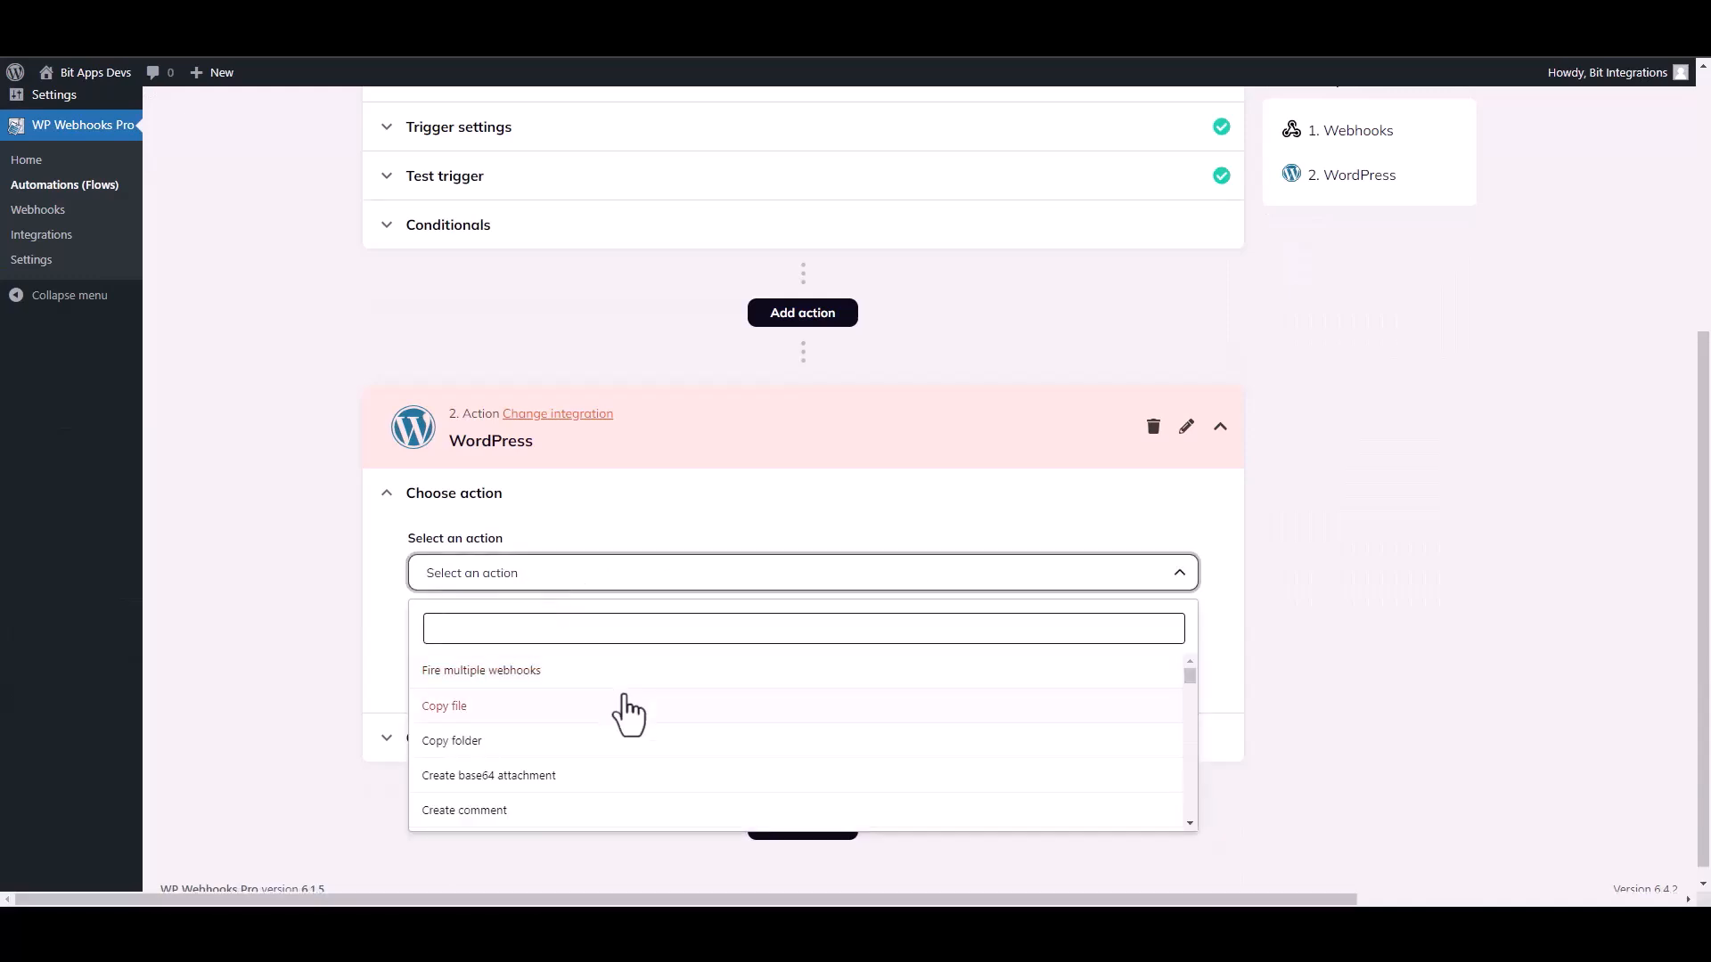
type("cr")
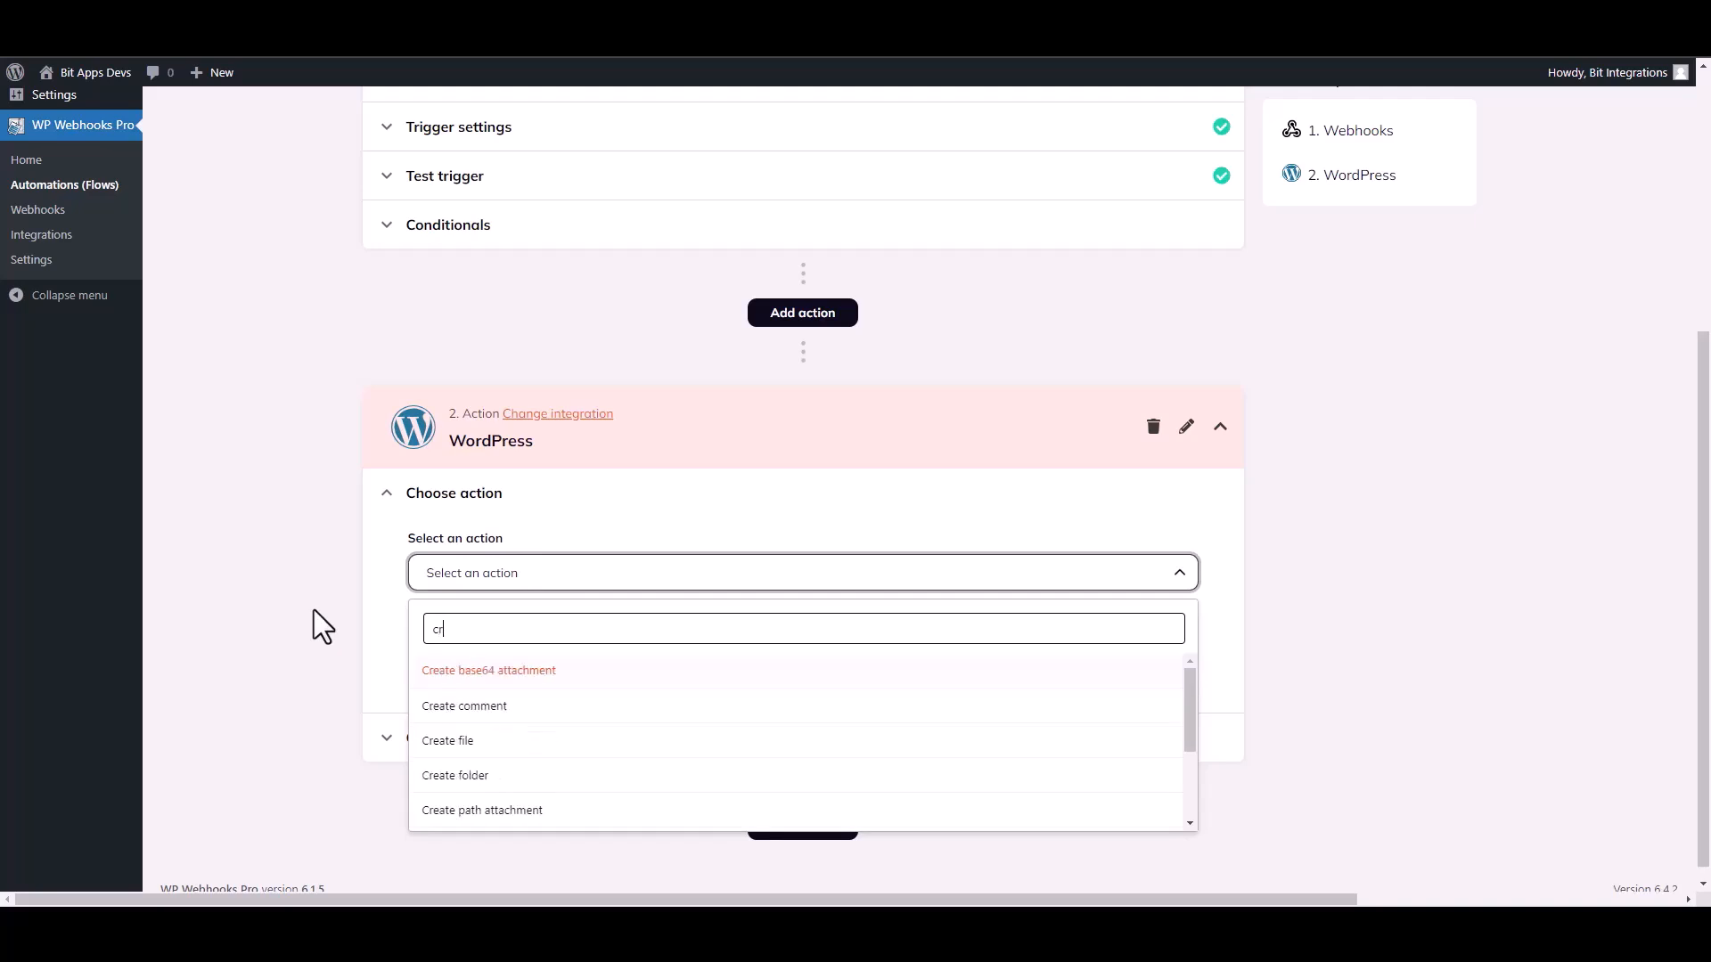
type("eate u")
left_click(444, 705)
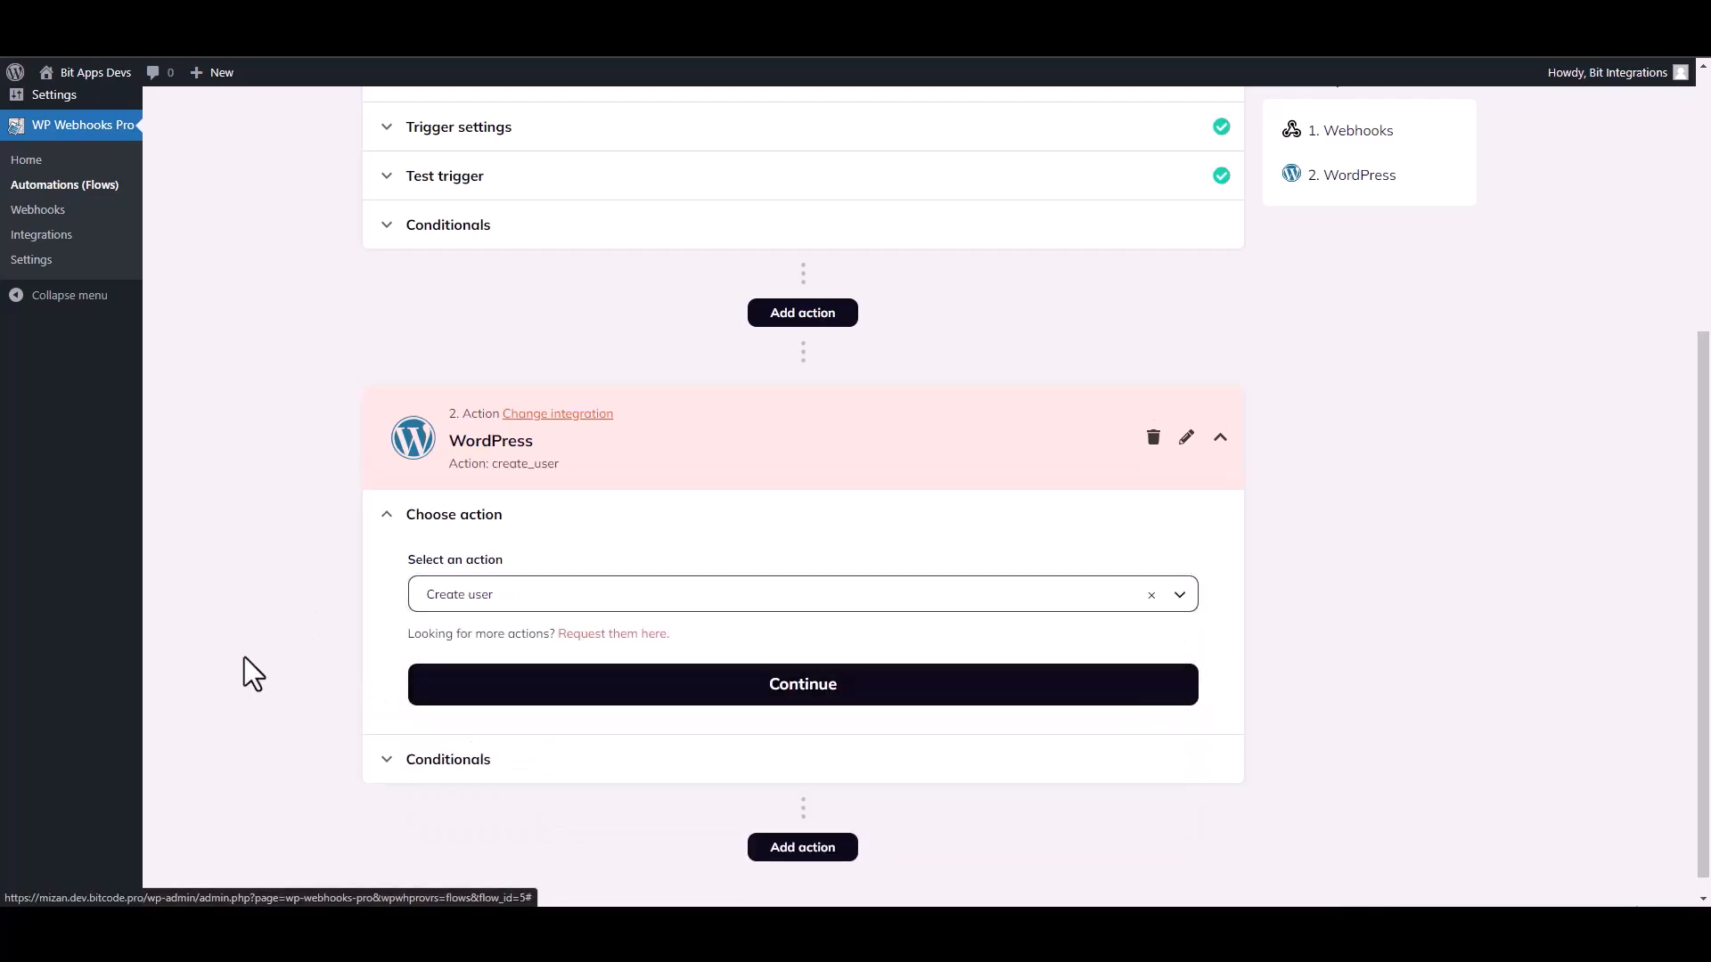
left_click(638, 691)
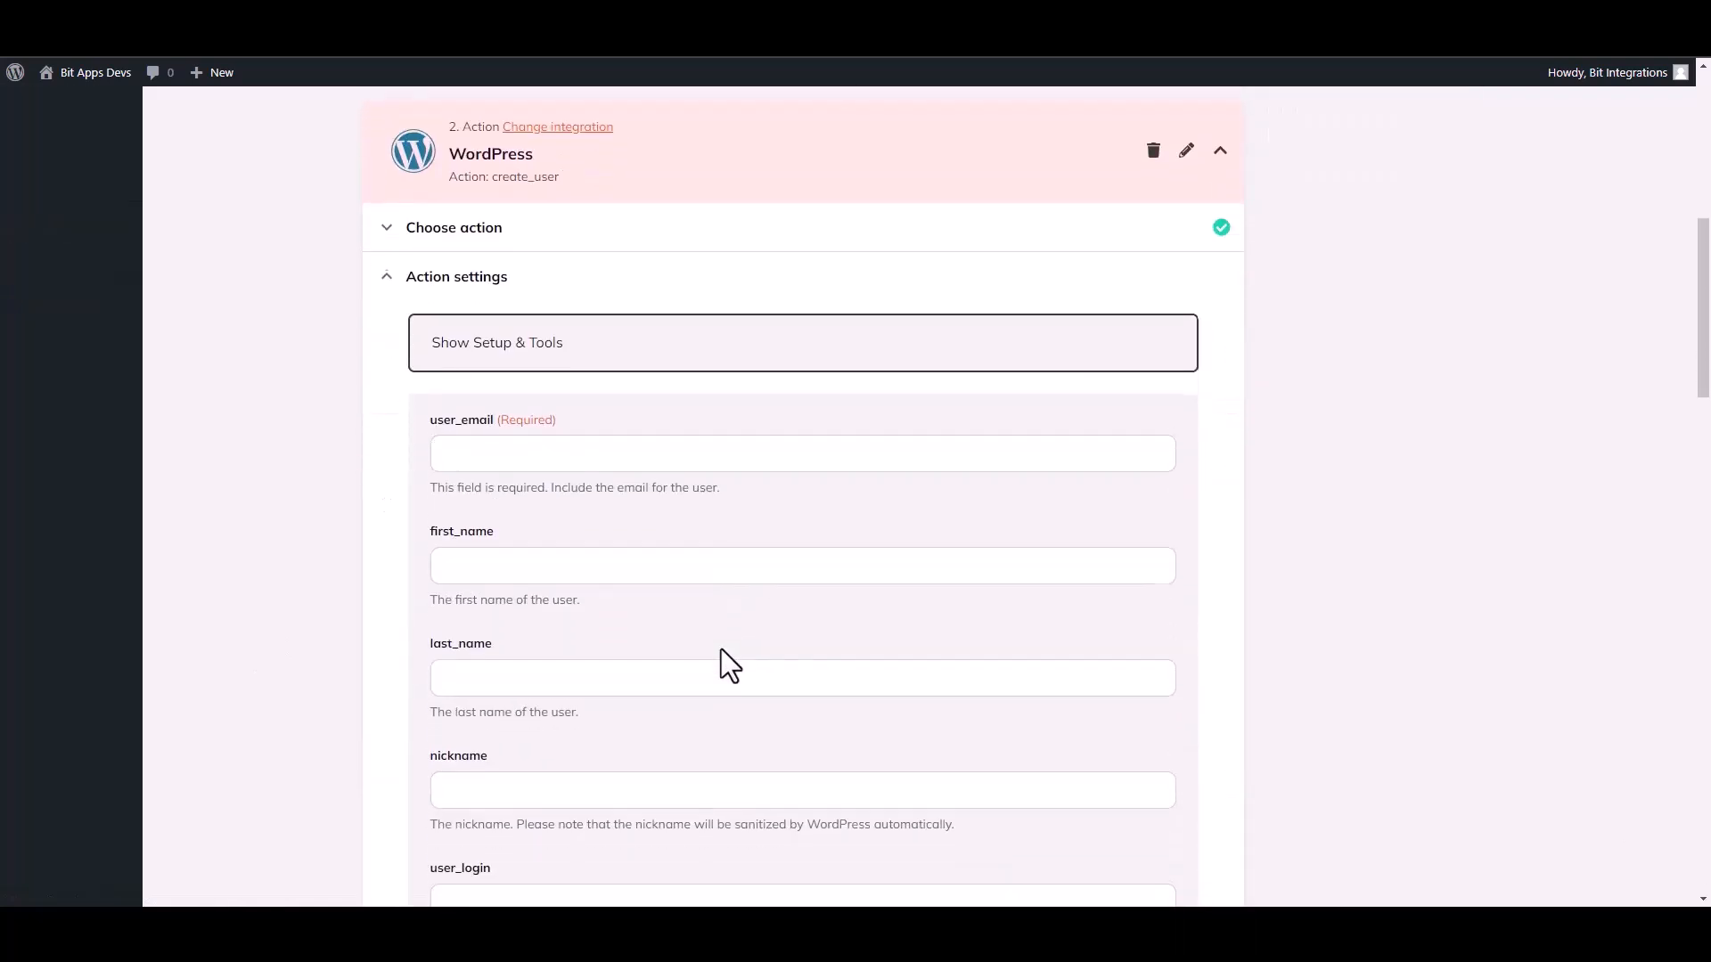
Step: Map the required user_email field to the {b1-4} value from the Webhooks trigger
left_click(493, 455)
left_click(517, 570)
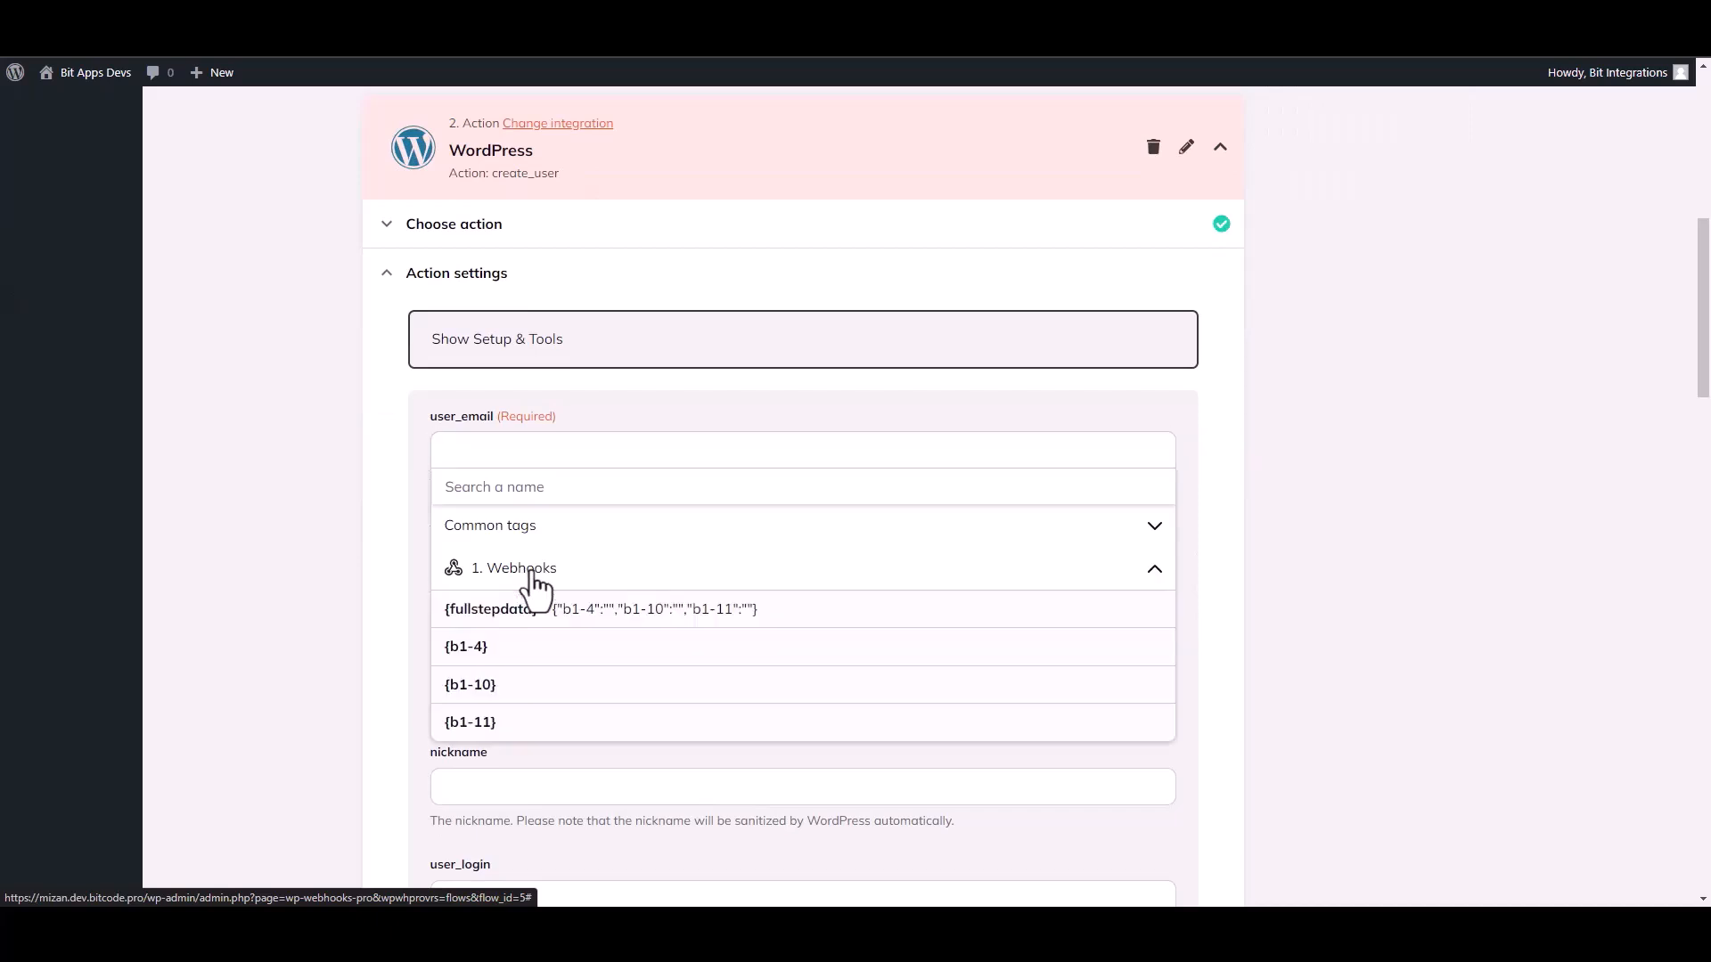
left_click(490, 655)
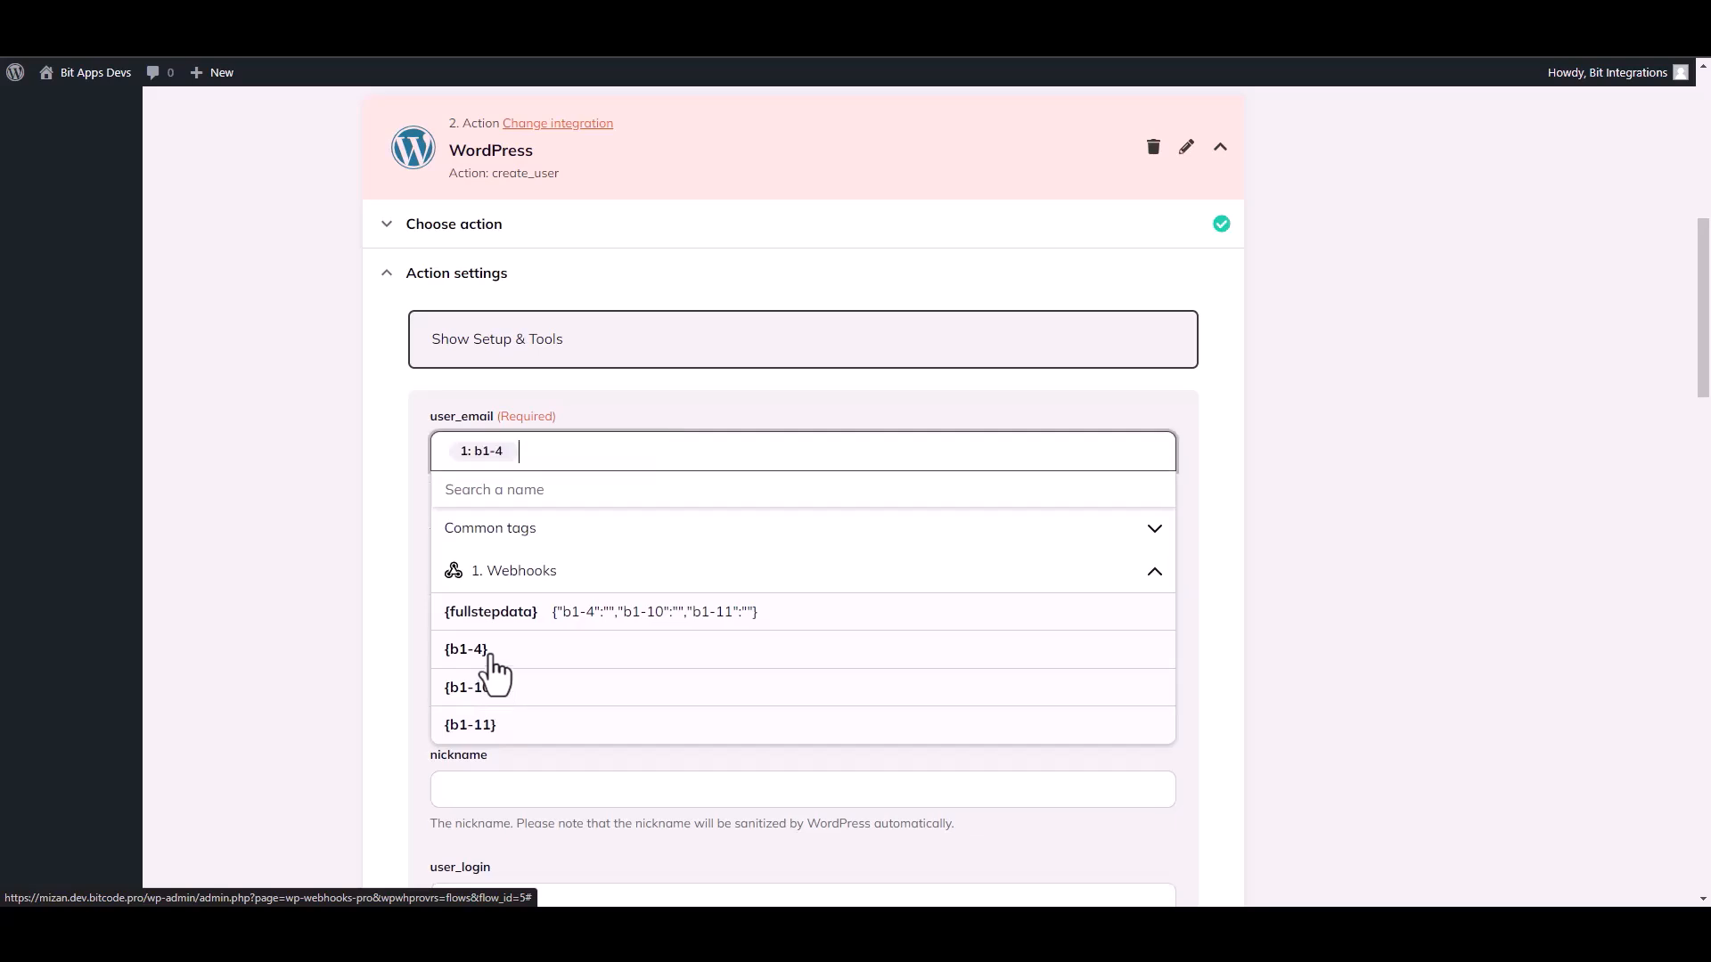
left_click(325, 599)
Step: Map the first_name field to the {b1-10} value from the Webhooks trigger and save the Create user action's fields
left_click(482, 577)
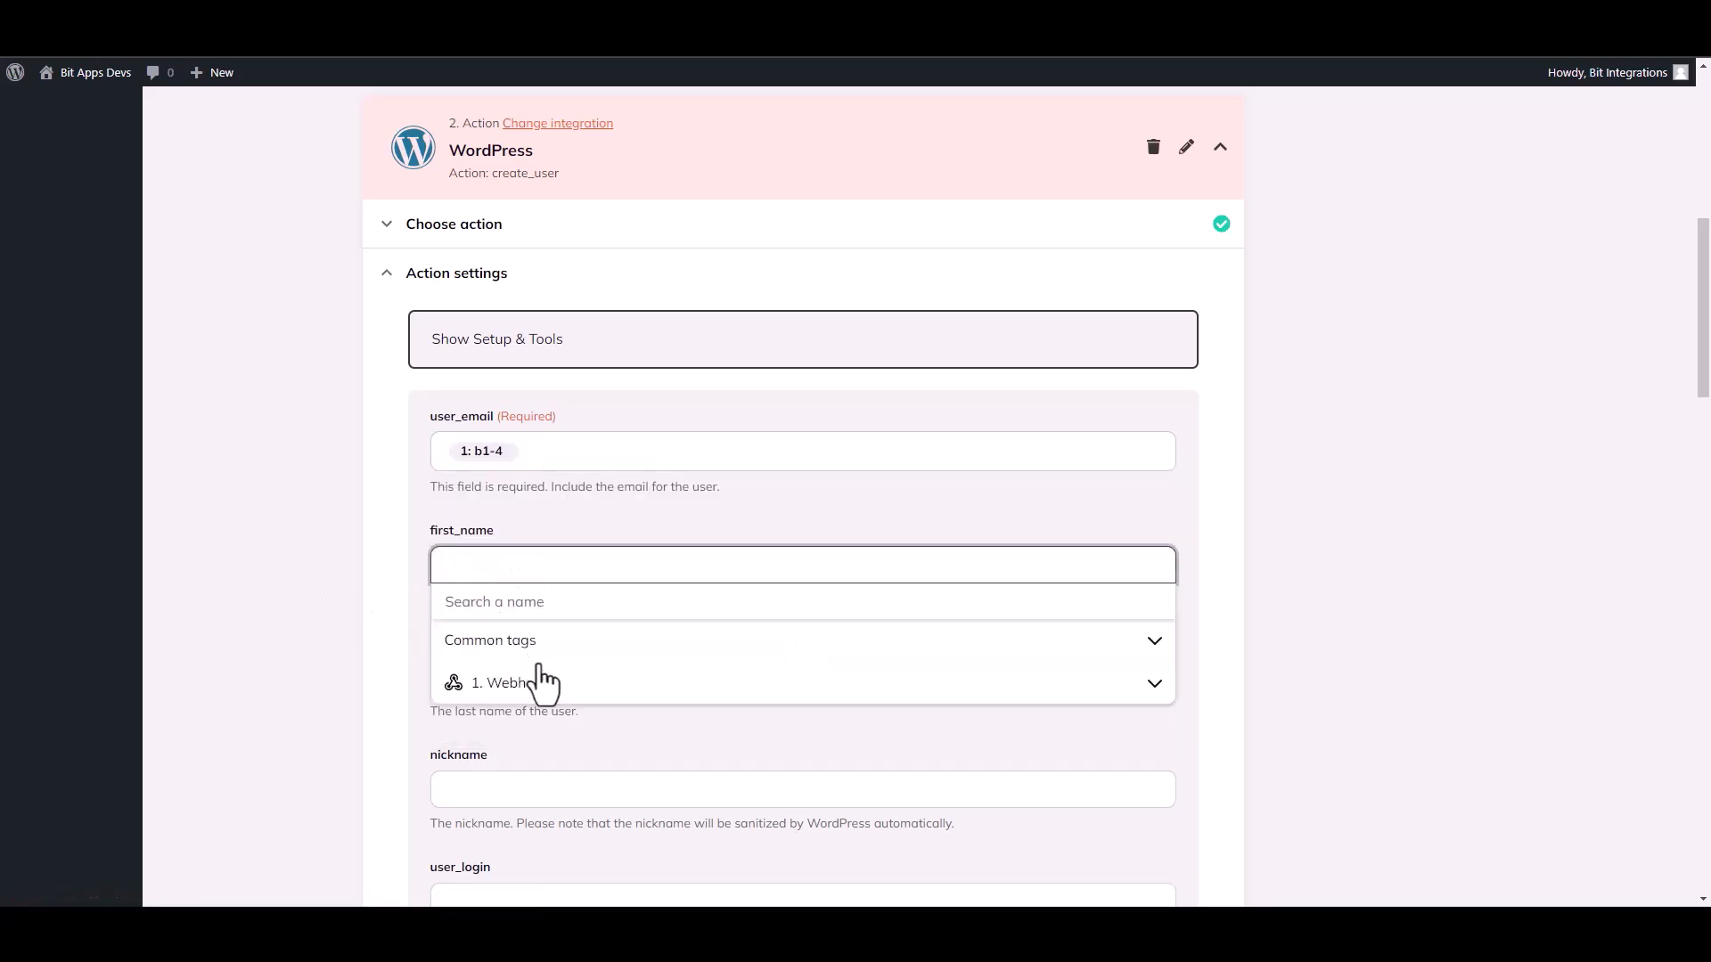
left_click(535, 682)
left_click(499, 806)
left_click(316, 659)
left_click_drag(1706, 361, 1706, 811)
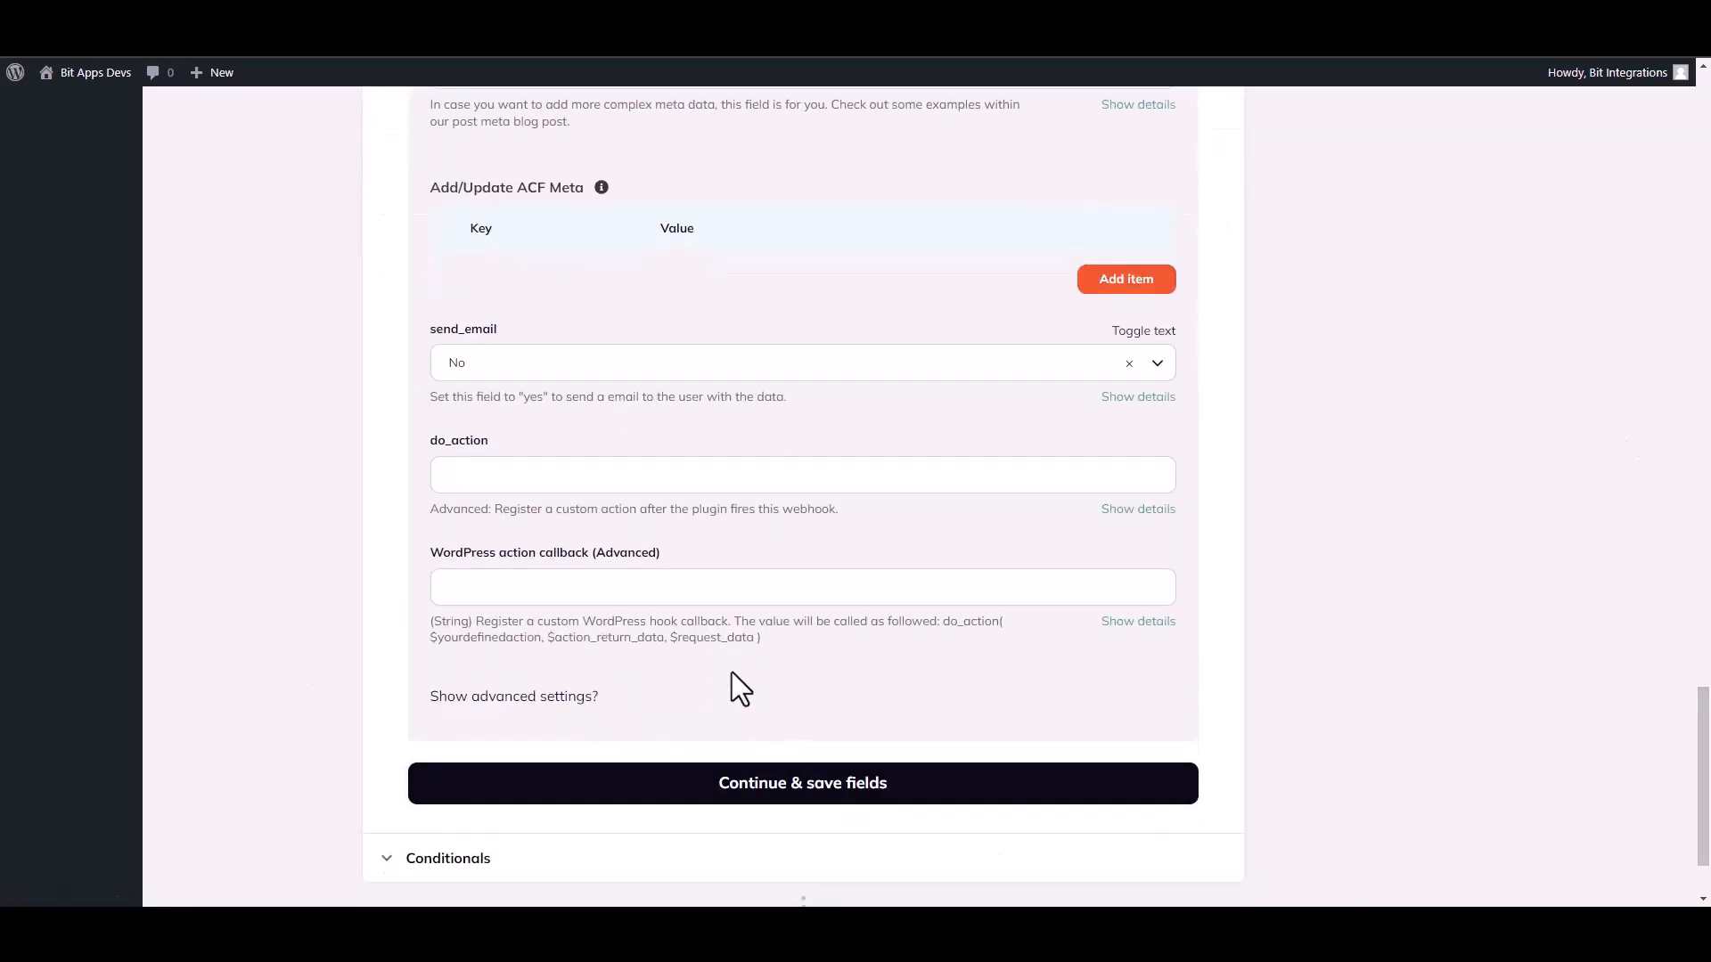
left_click(878, 797)
Step: Test the WordPress action with the "Fire webhook action" data type, check the response and finish the action
left_click(518, 606)
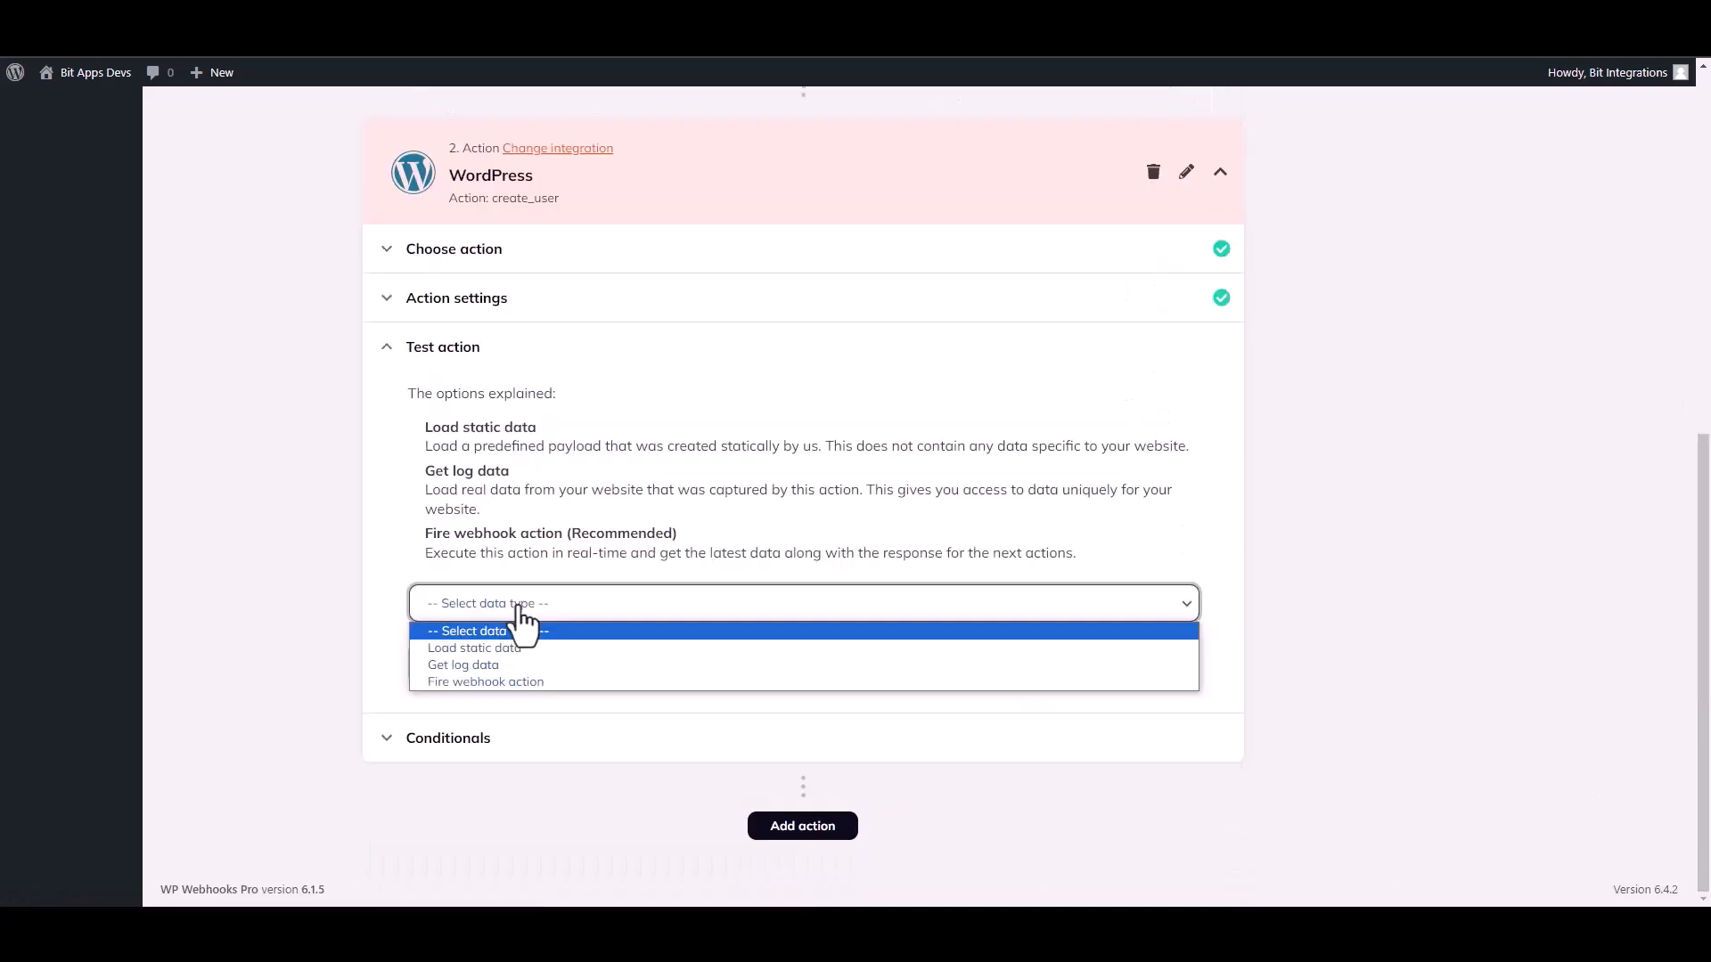
left_click(472, 683)
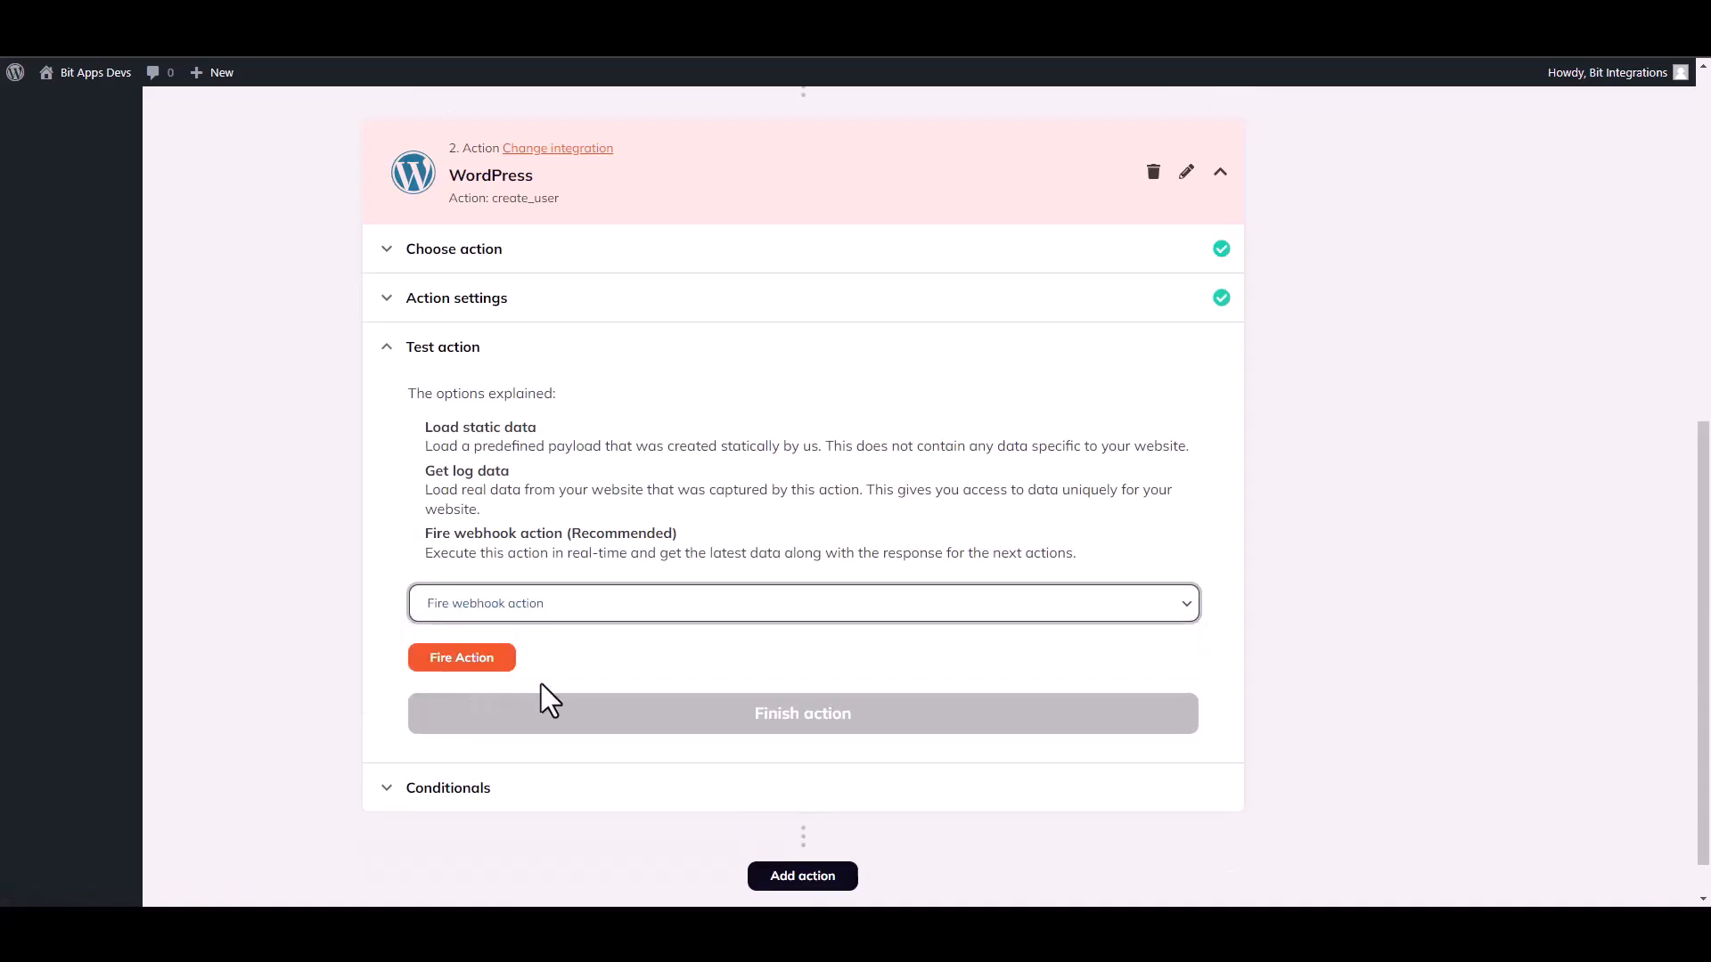
left_click(481, 661)
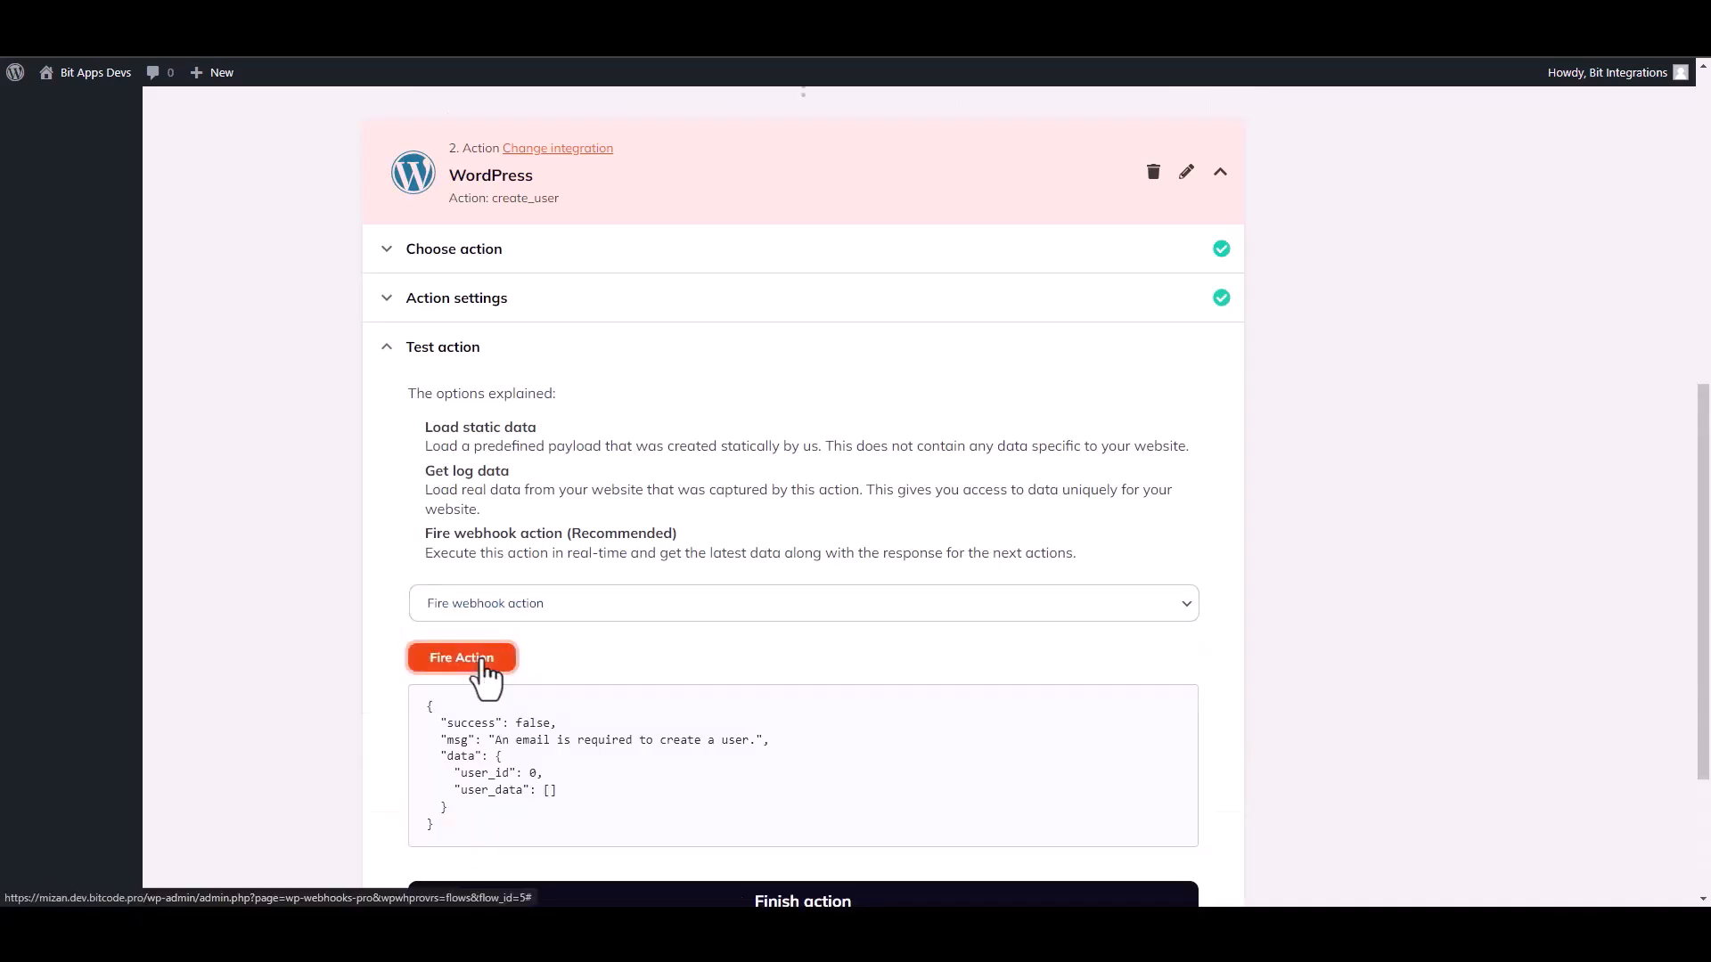
double_click(452, 720)
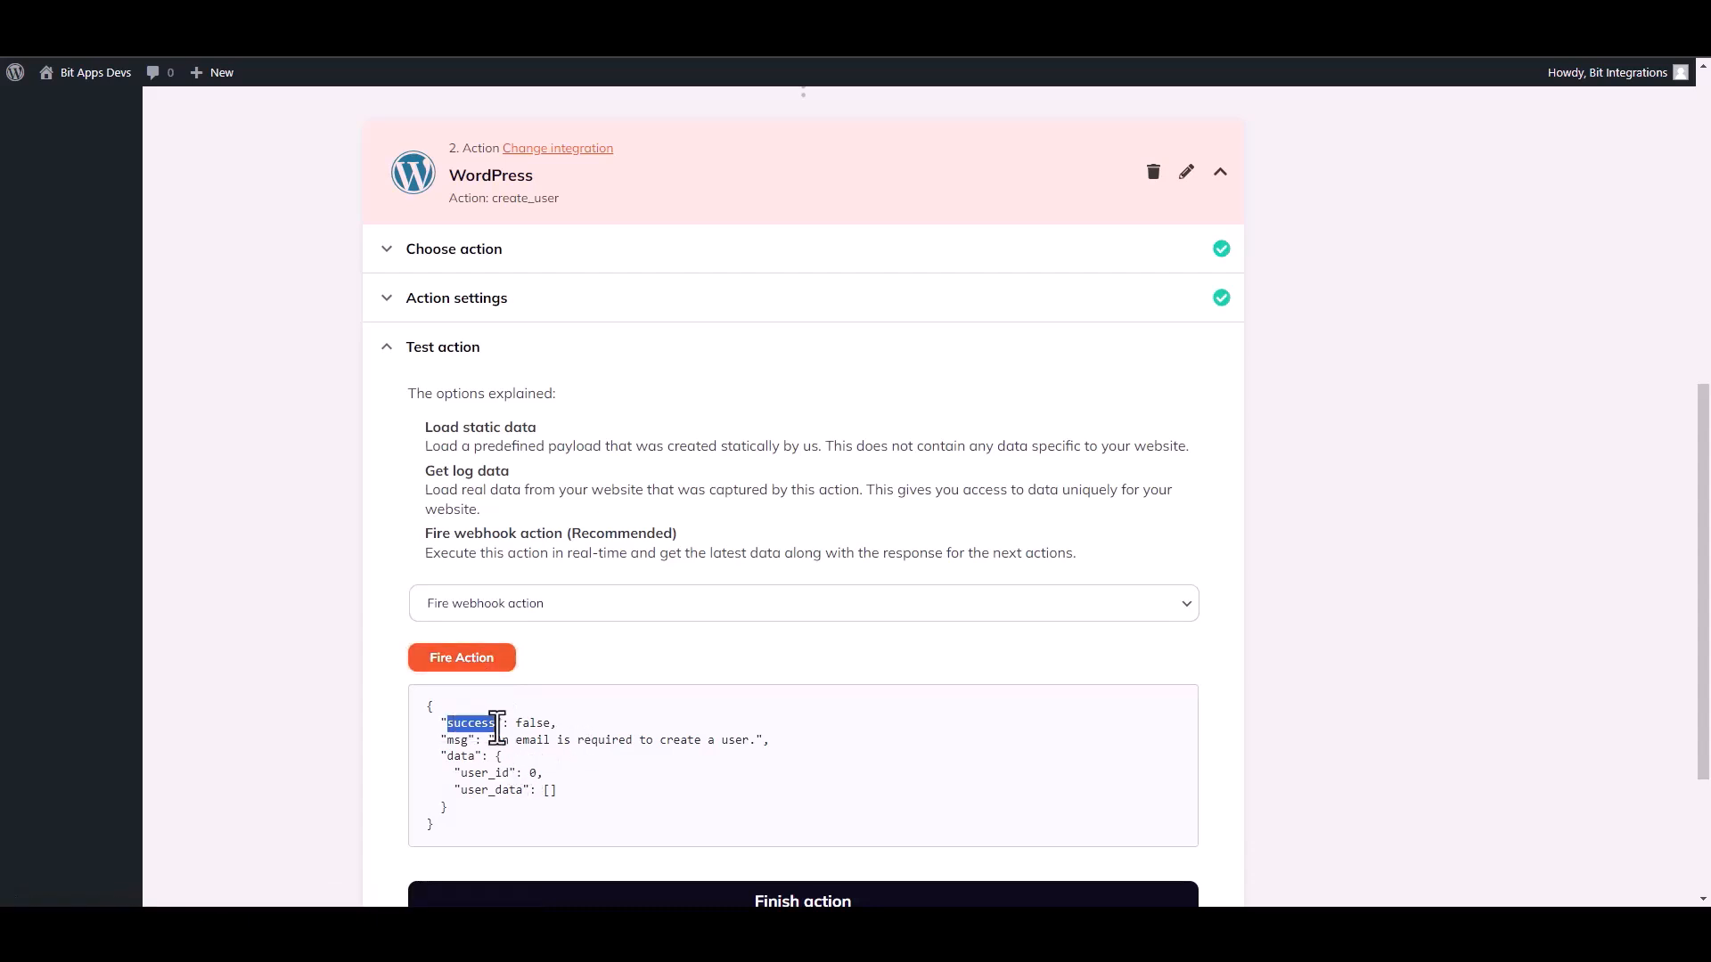
left_click(869, 767)
left_click_drag(1705, 579, 1664, 687)
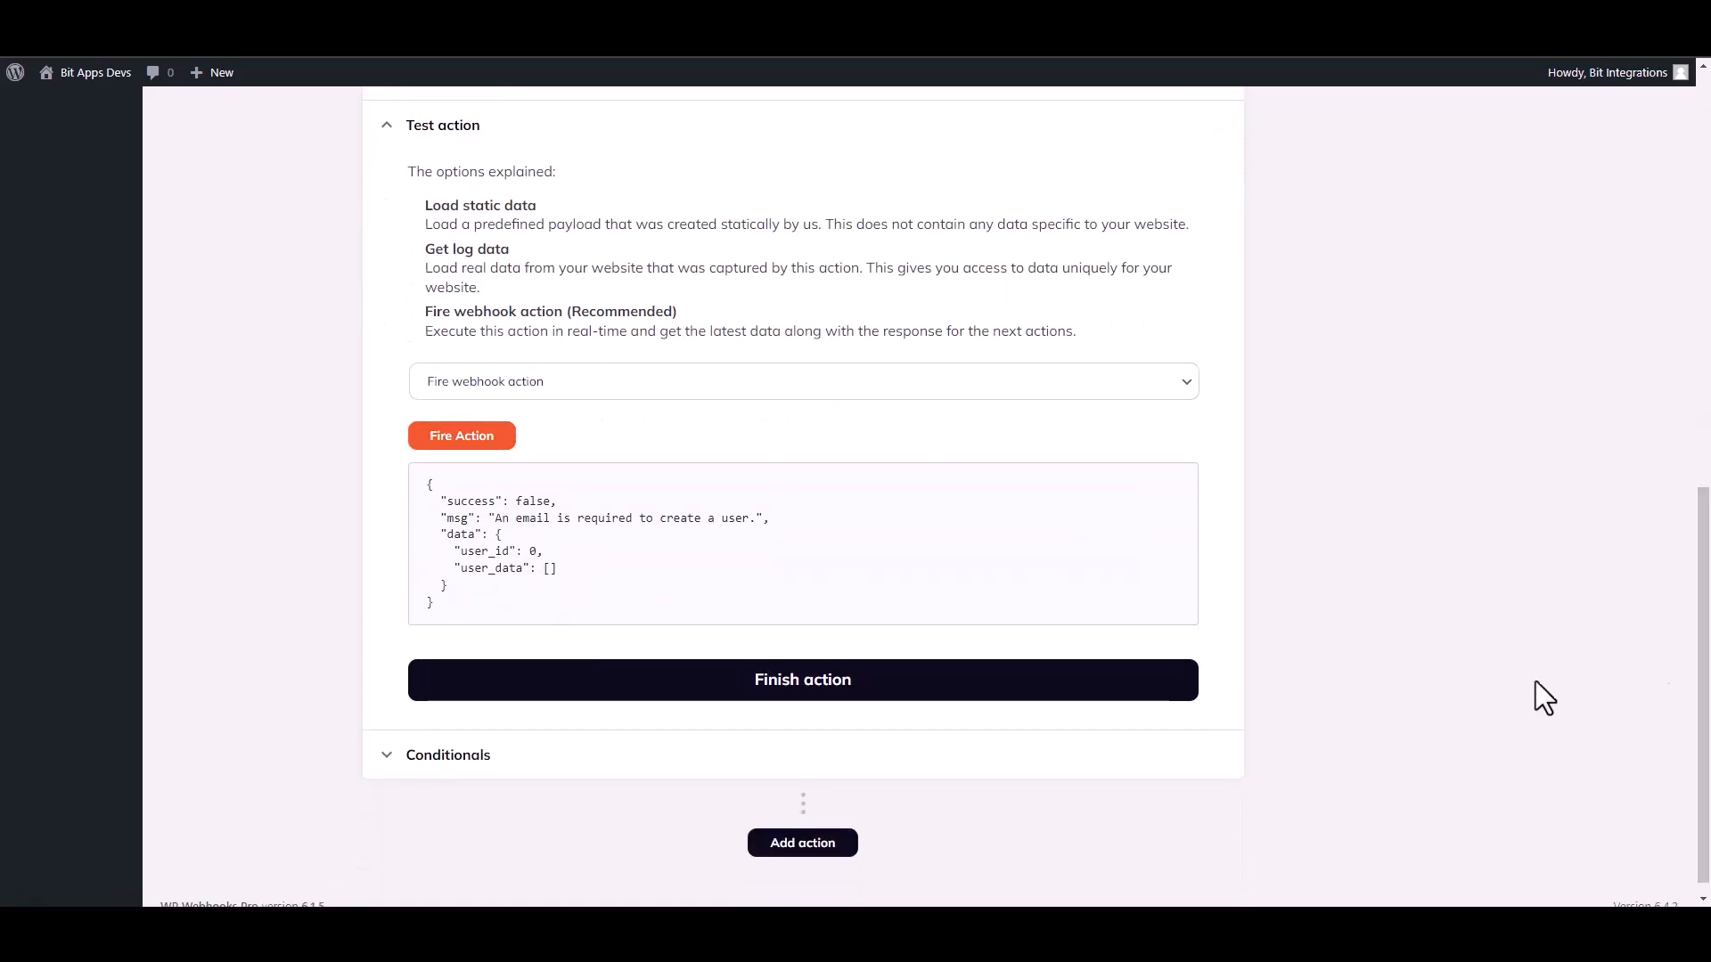
left_click(837, 693)
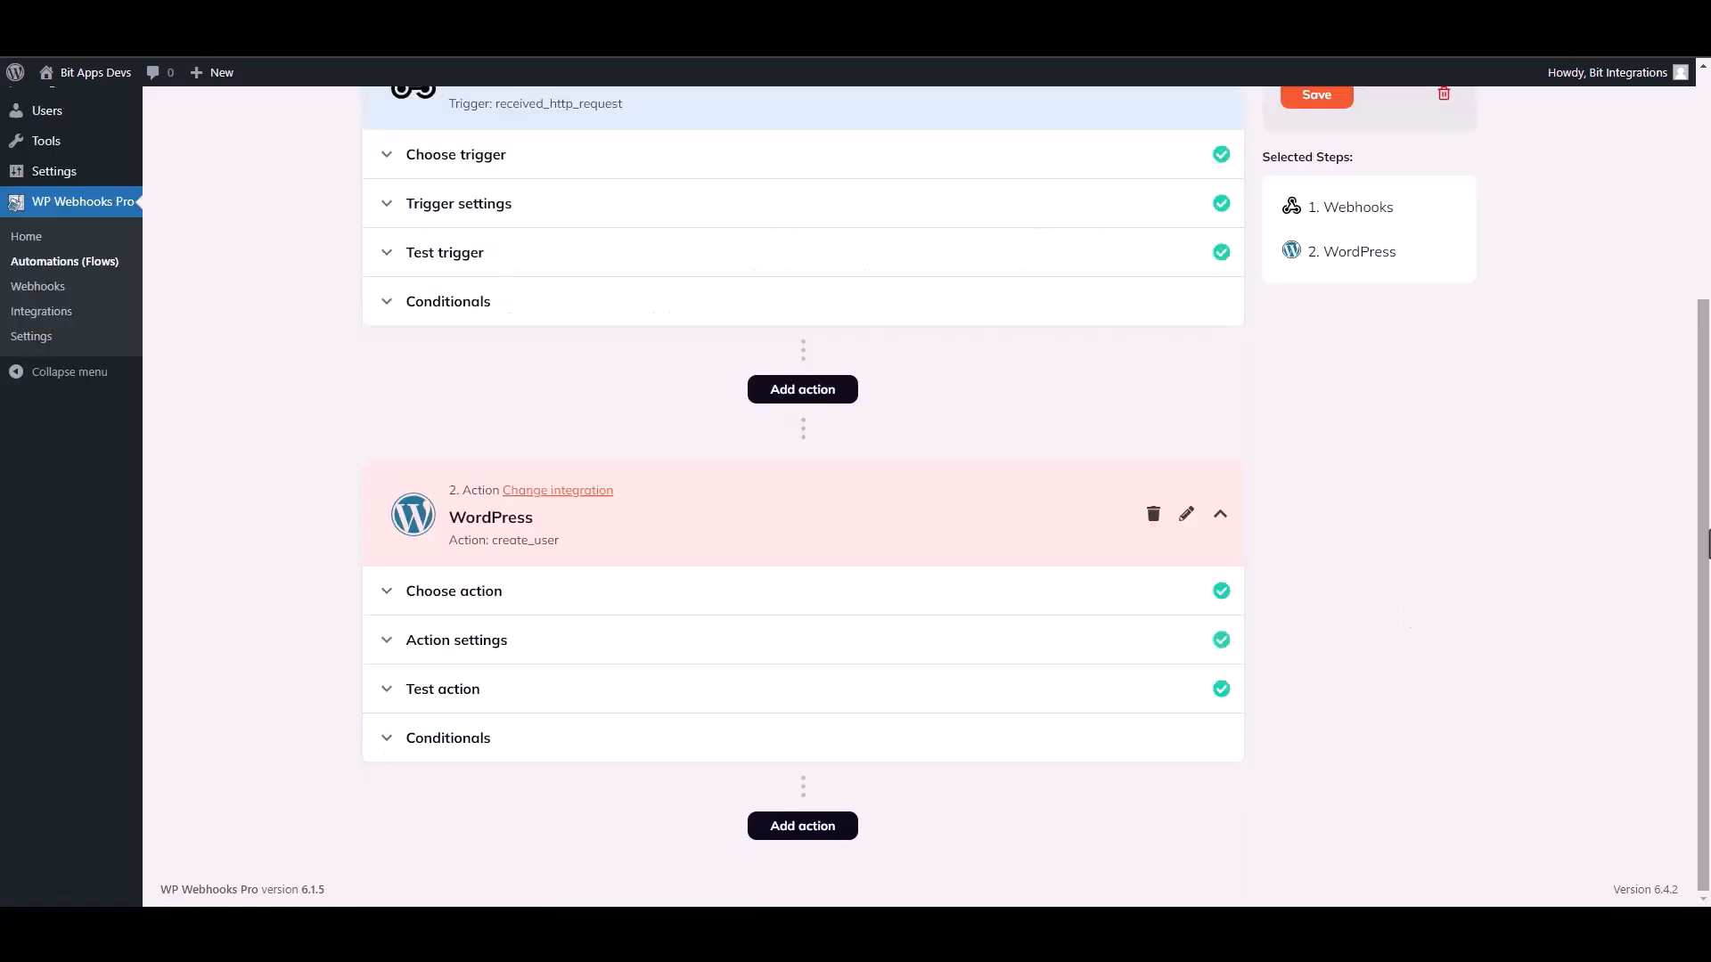
Step: Set the Bit Integrations flow's status to Active and save the flow
left_click_drag(1709, 546, 1709, 381)
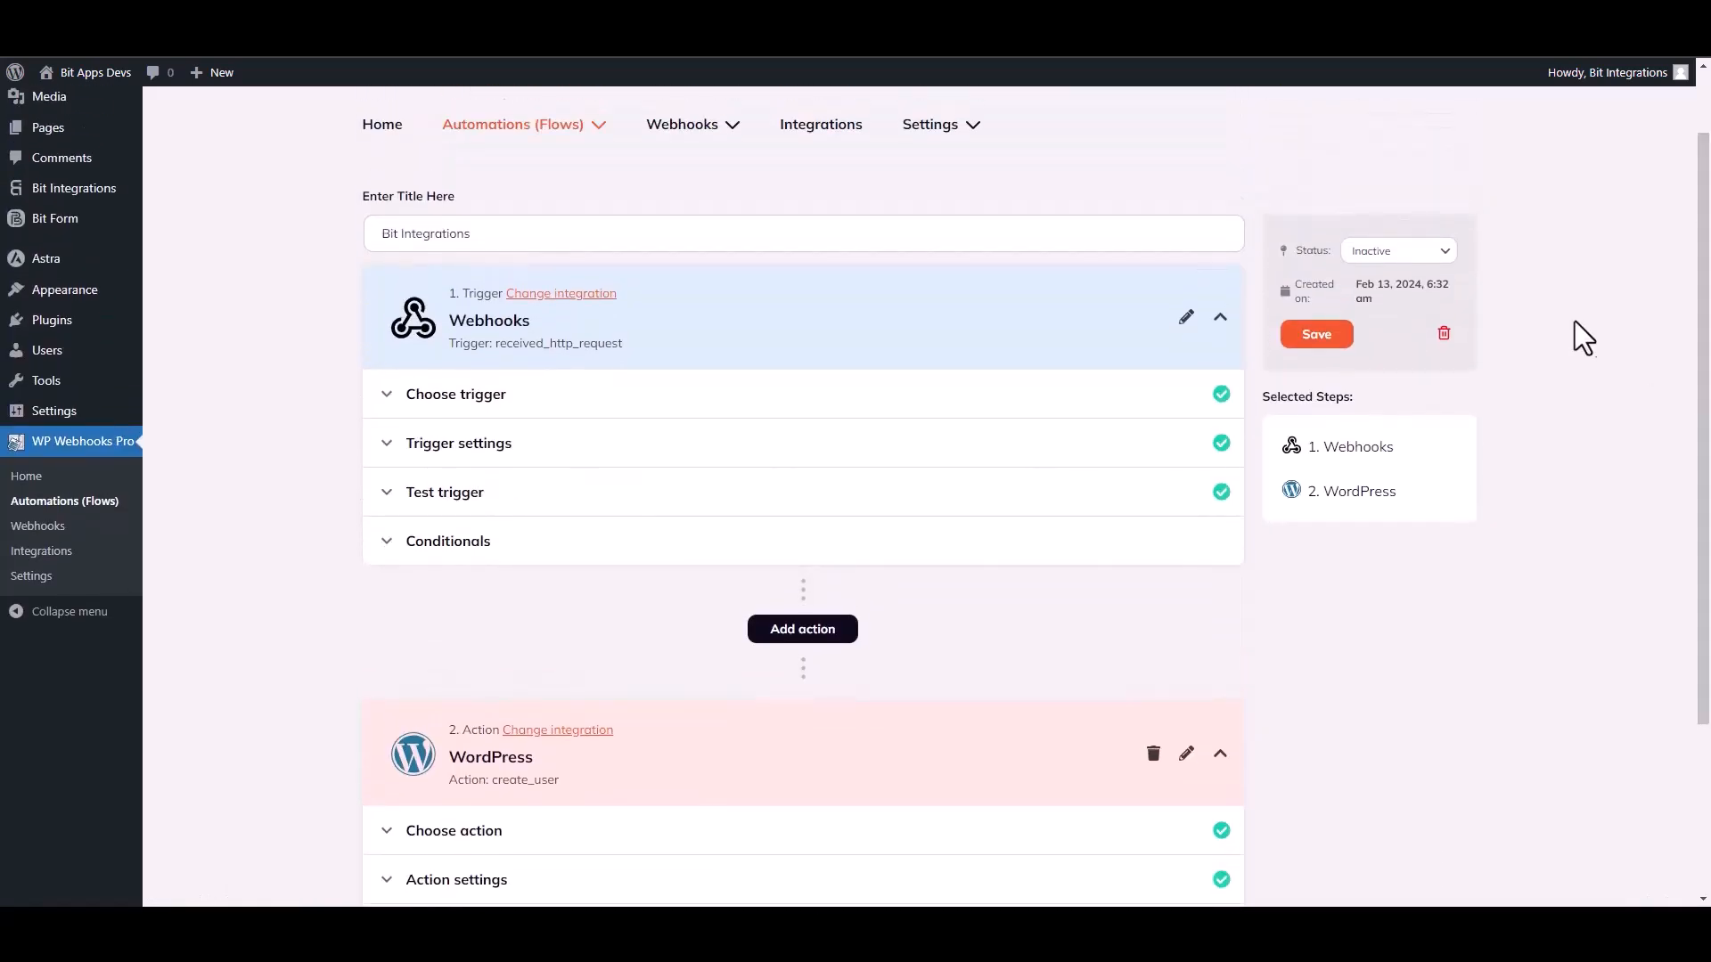
left_click(1396, 253)
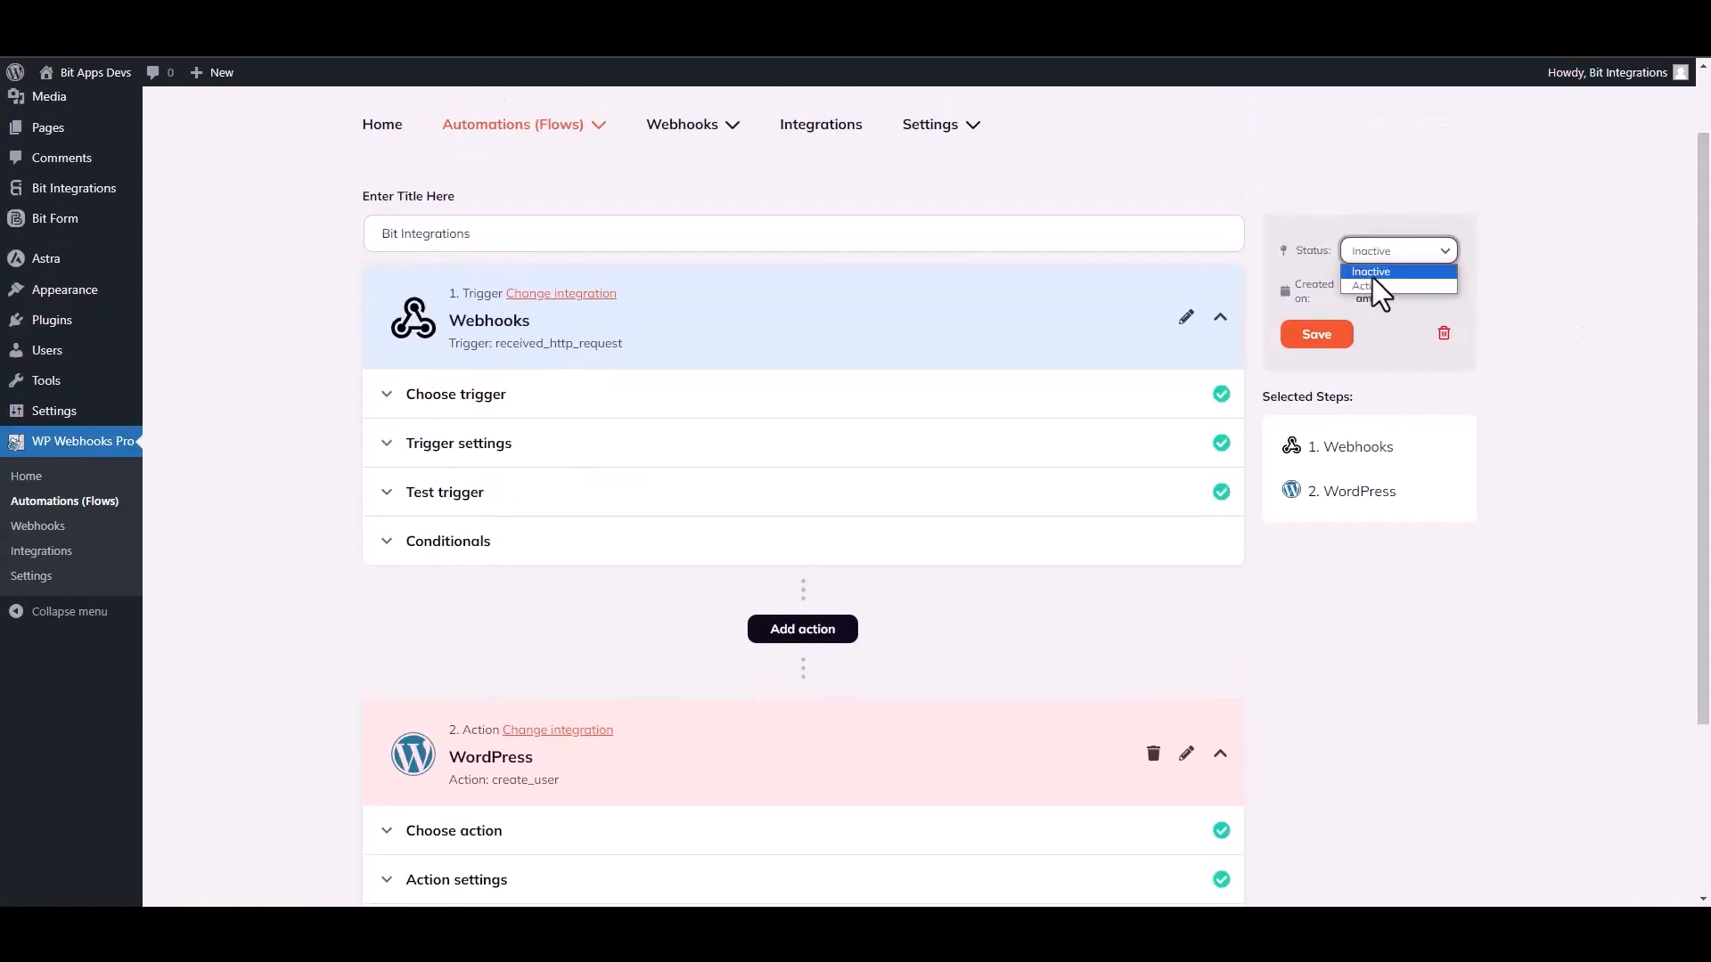
left_click(1381, 287)
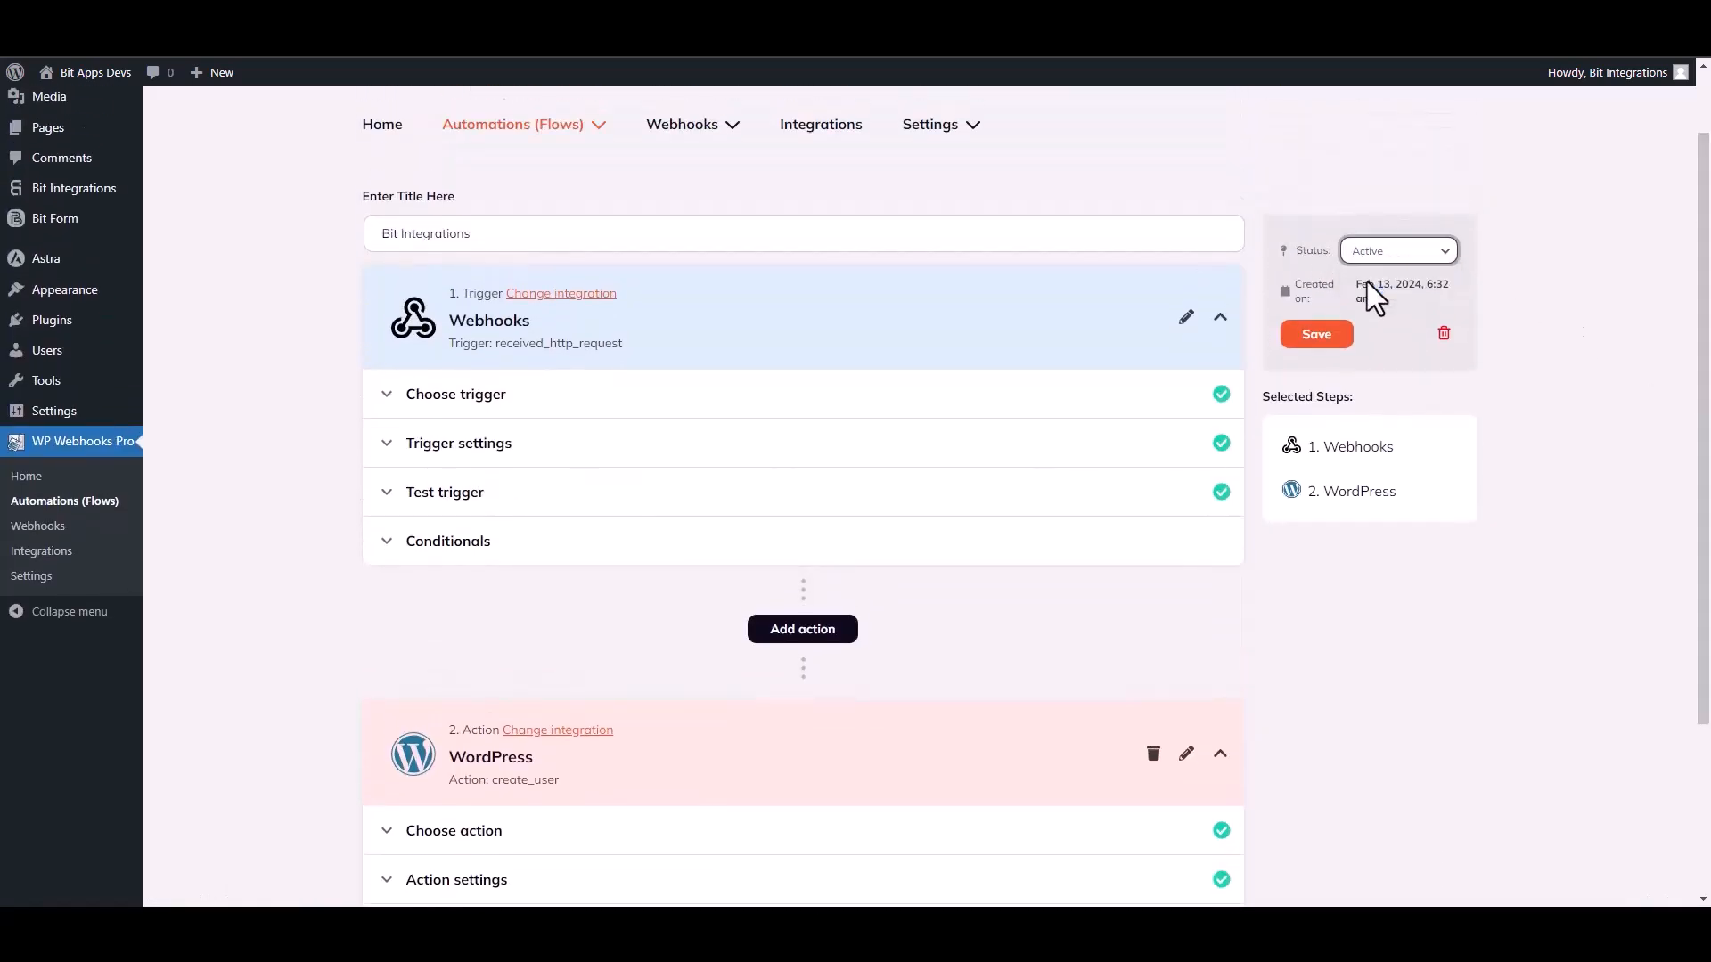
left_click(1319, 337)
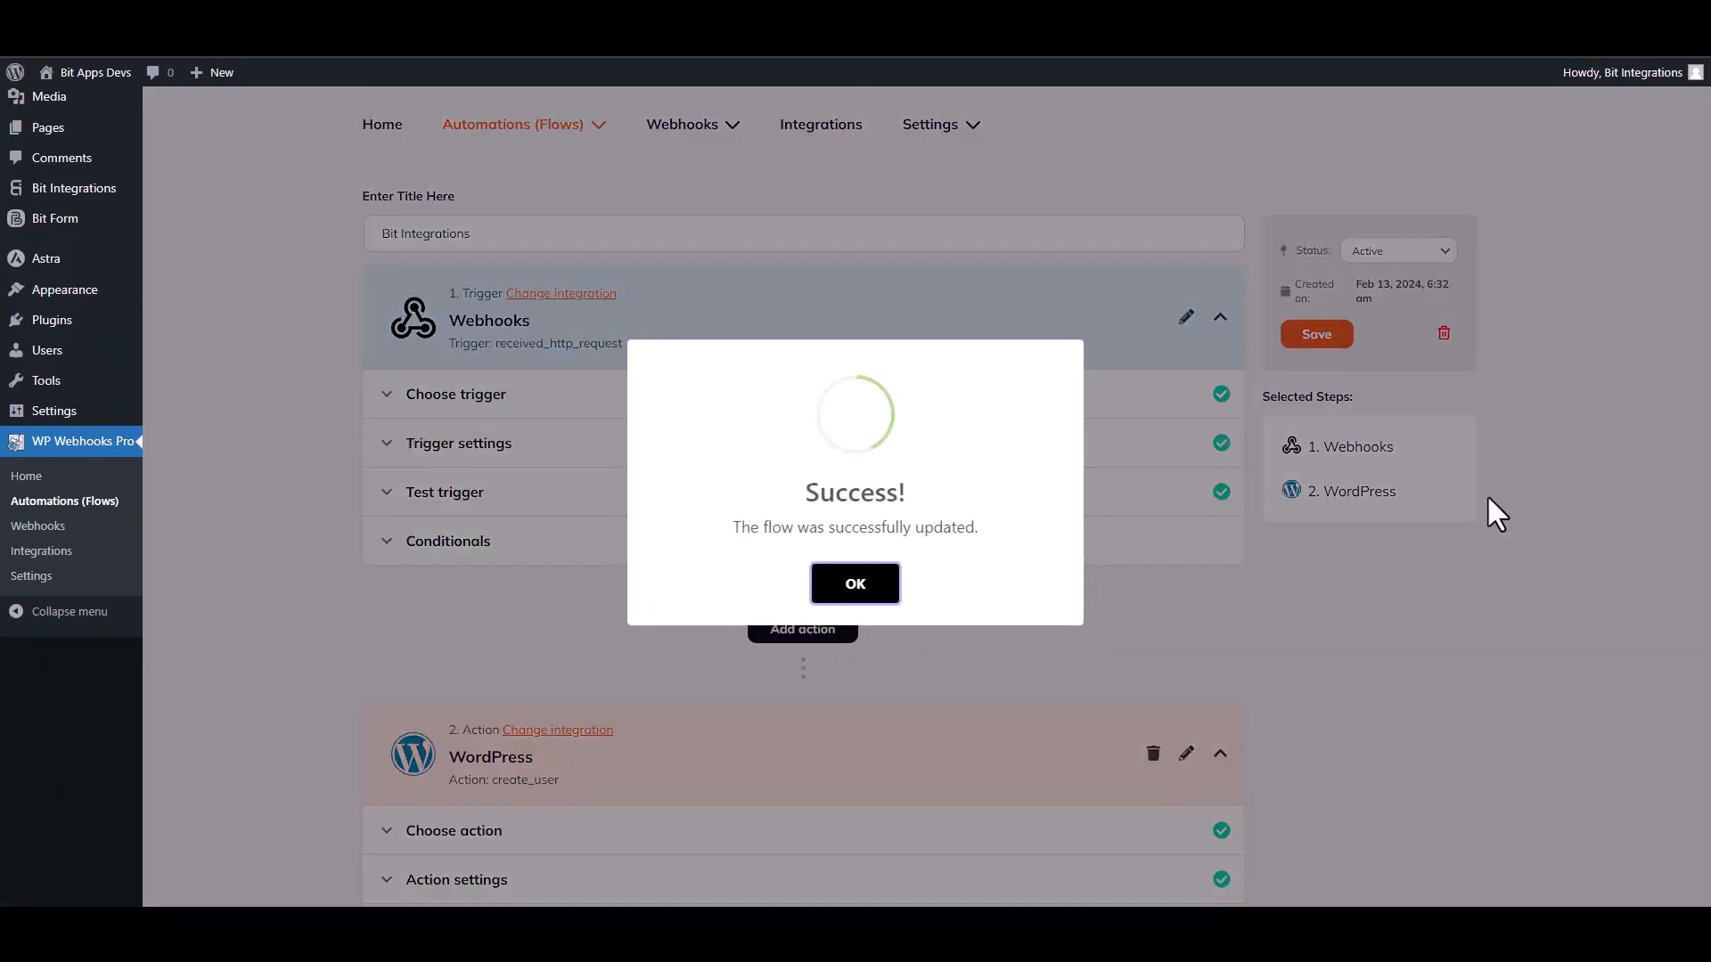
left_click(880, 584)
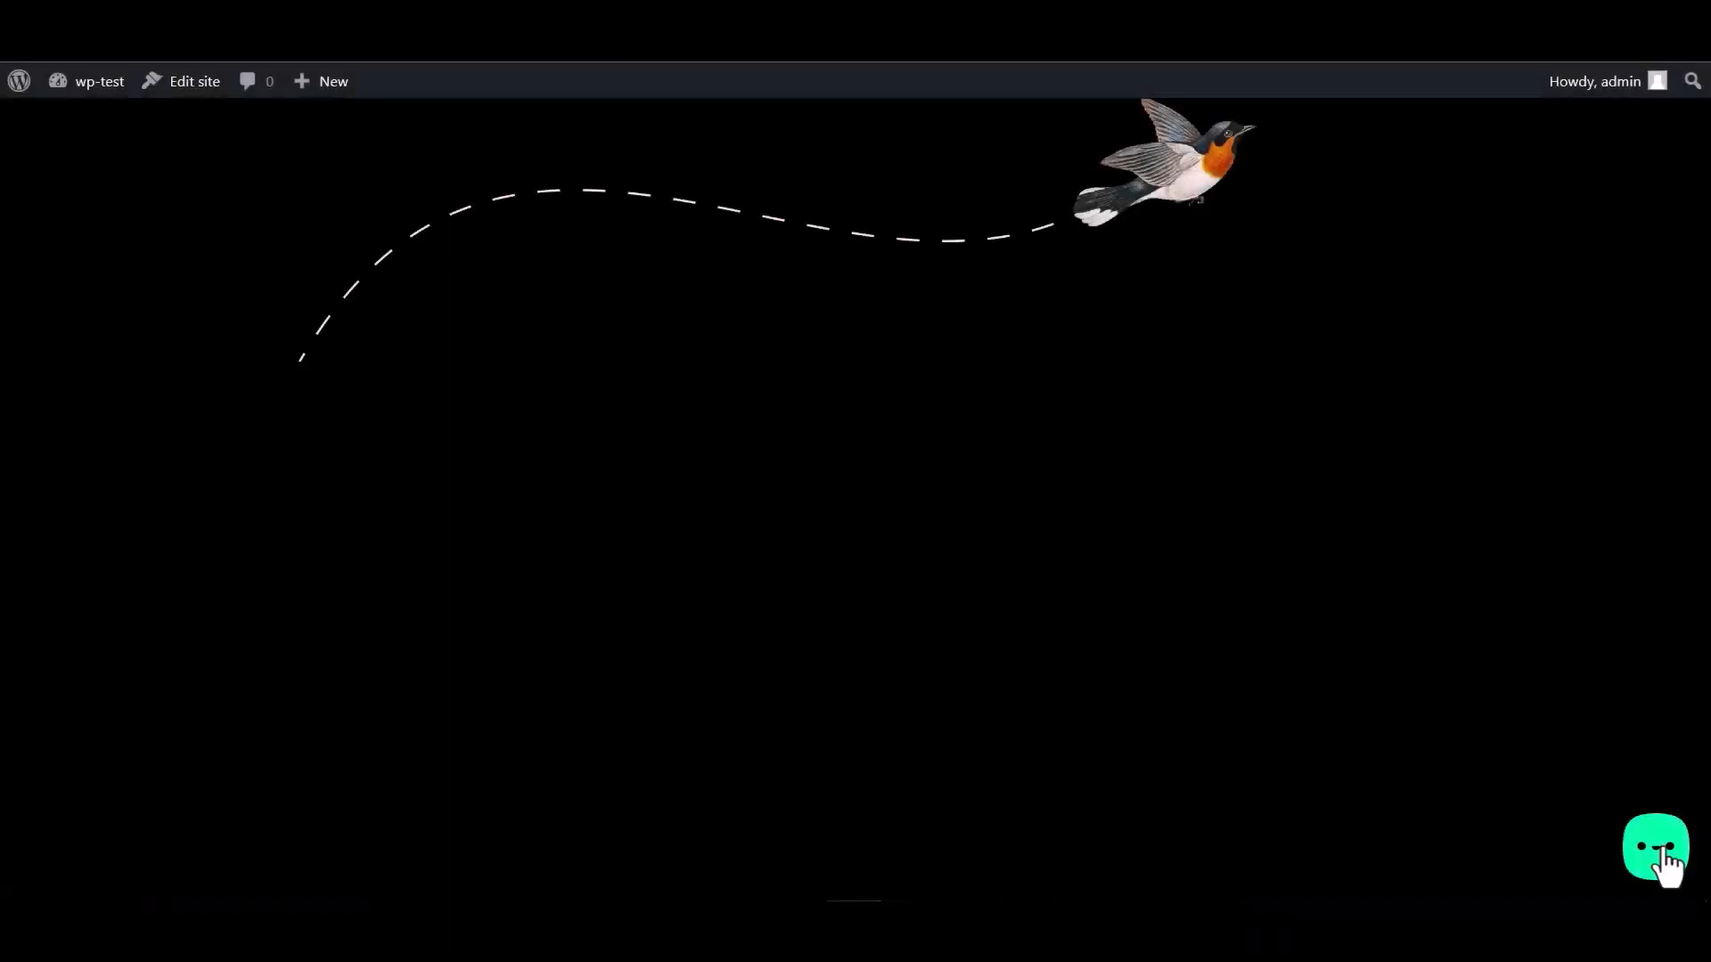
Step: On the wp-test site, submit the Bit Assist widget's Bit Integrations form with the name "Bit Integrations", an email address and a number
left_click(1662, 857)
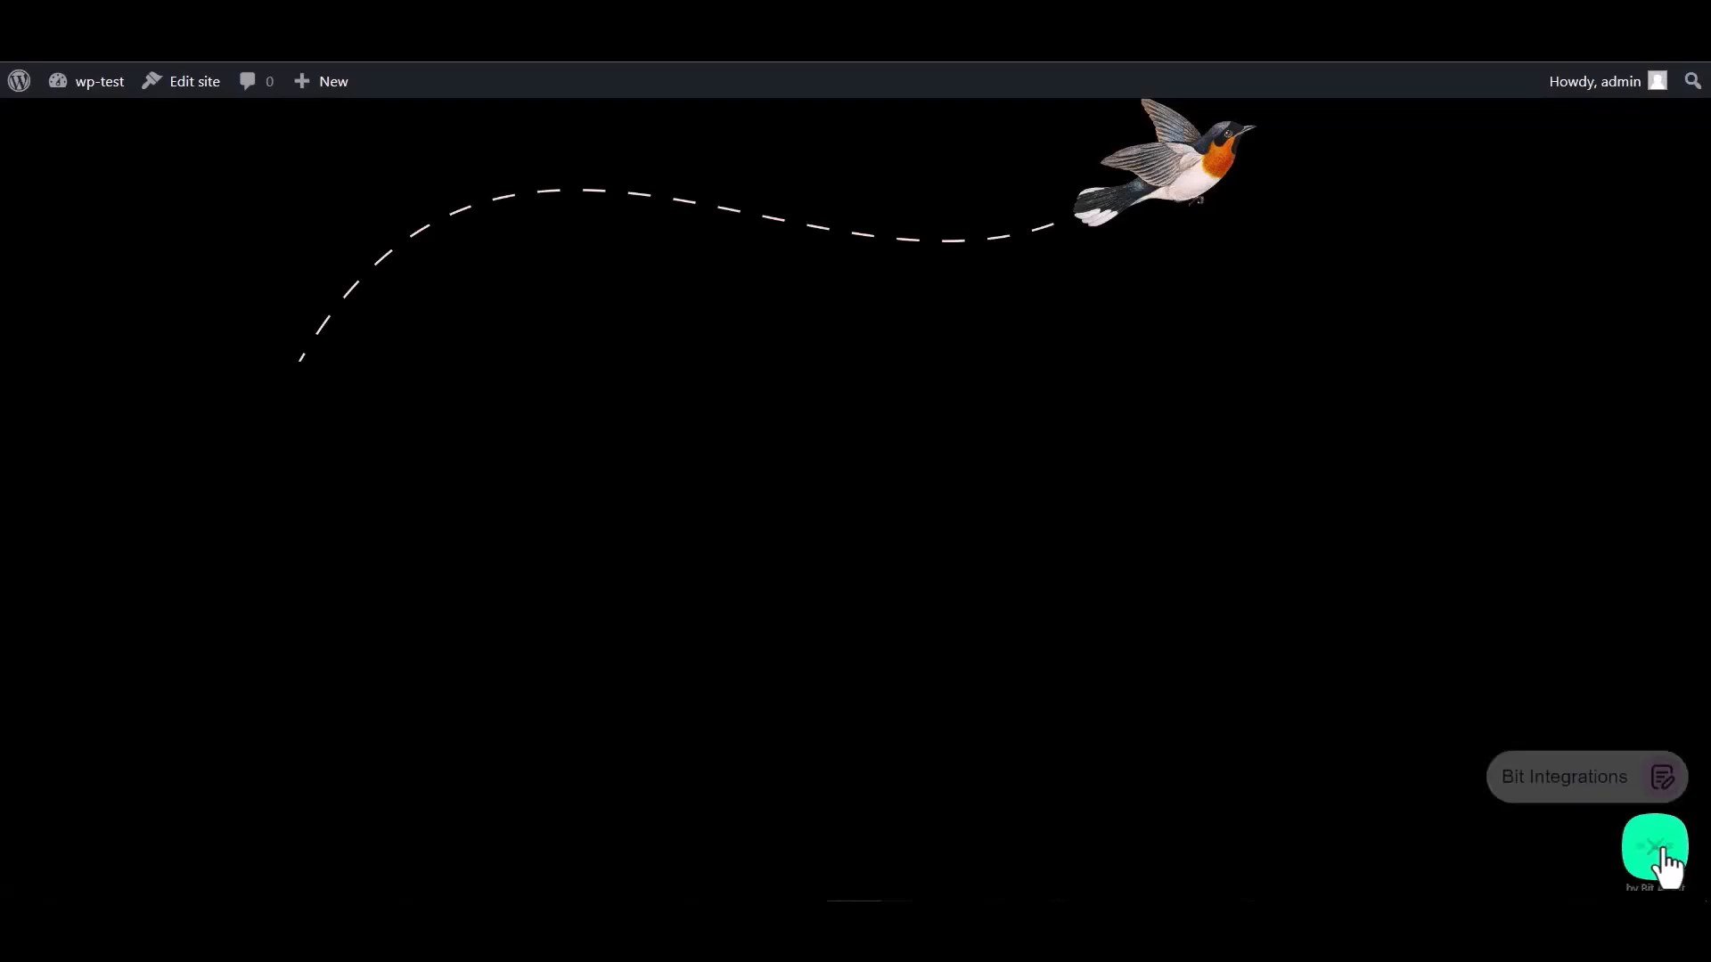
left_click(1555, 768)
left_click(1423, 581)
type("Bit Integrat")
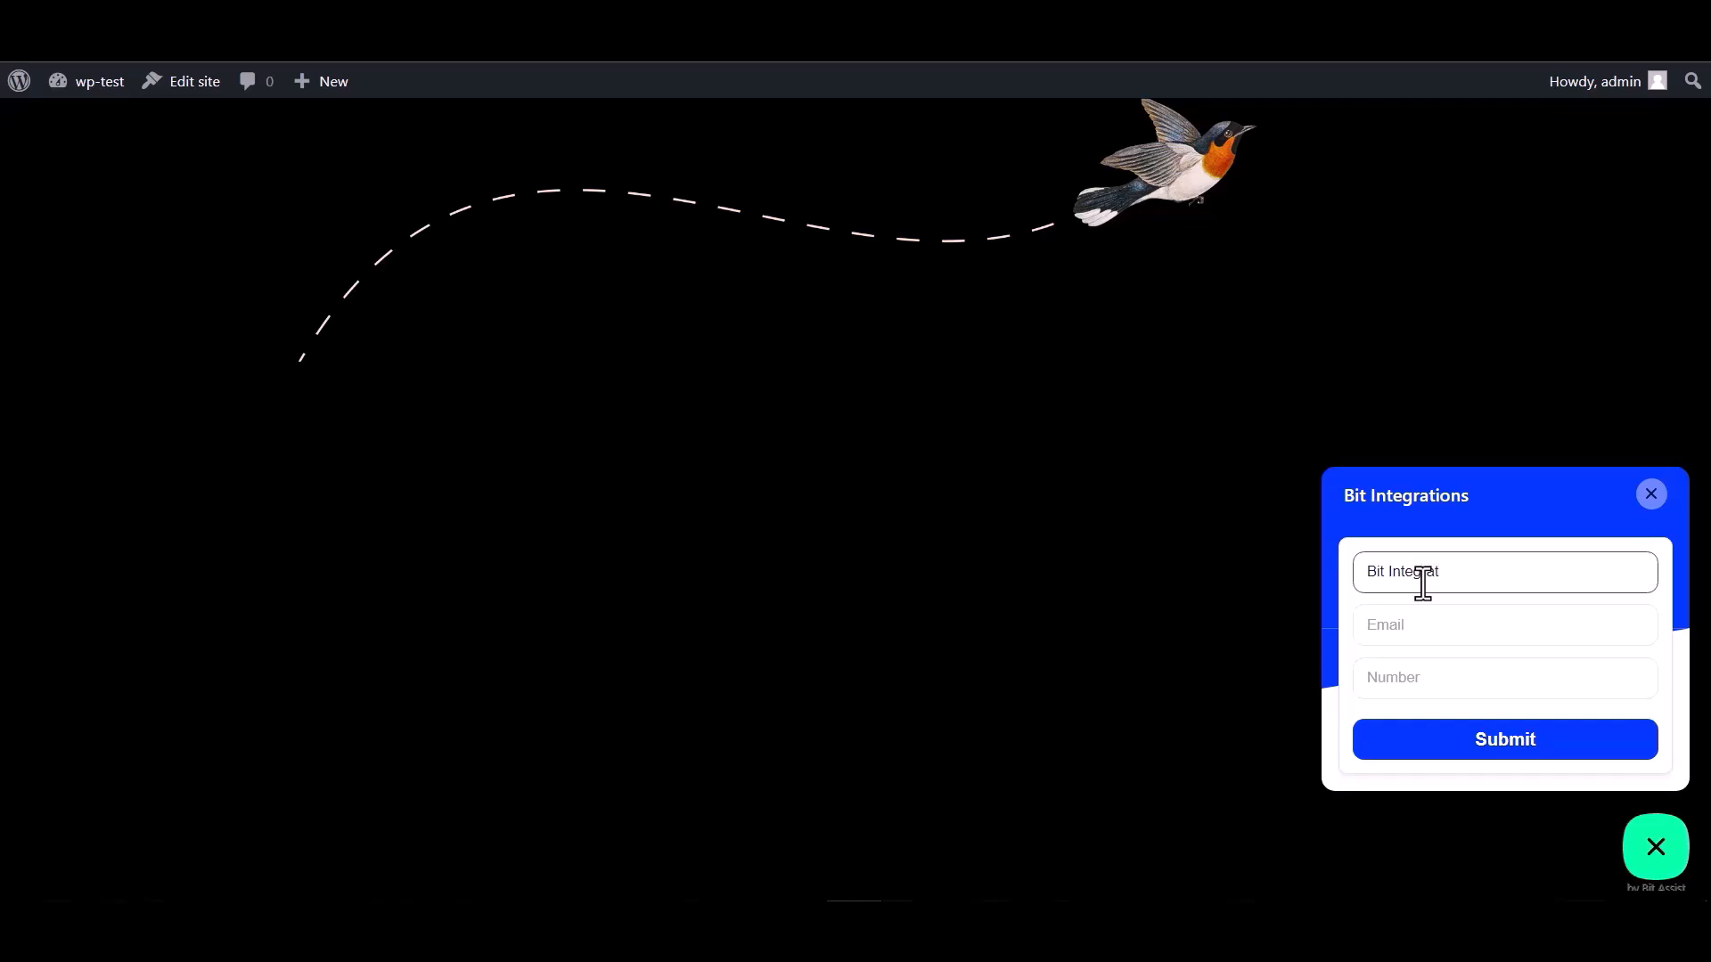
type("ions")
left_click(1436, 621)
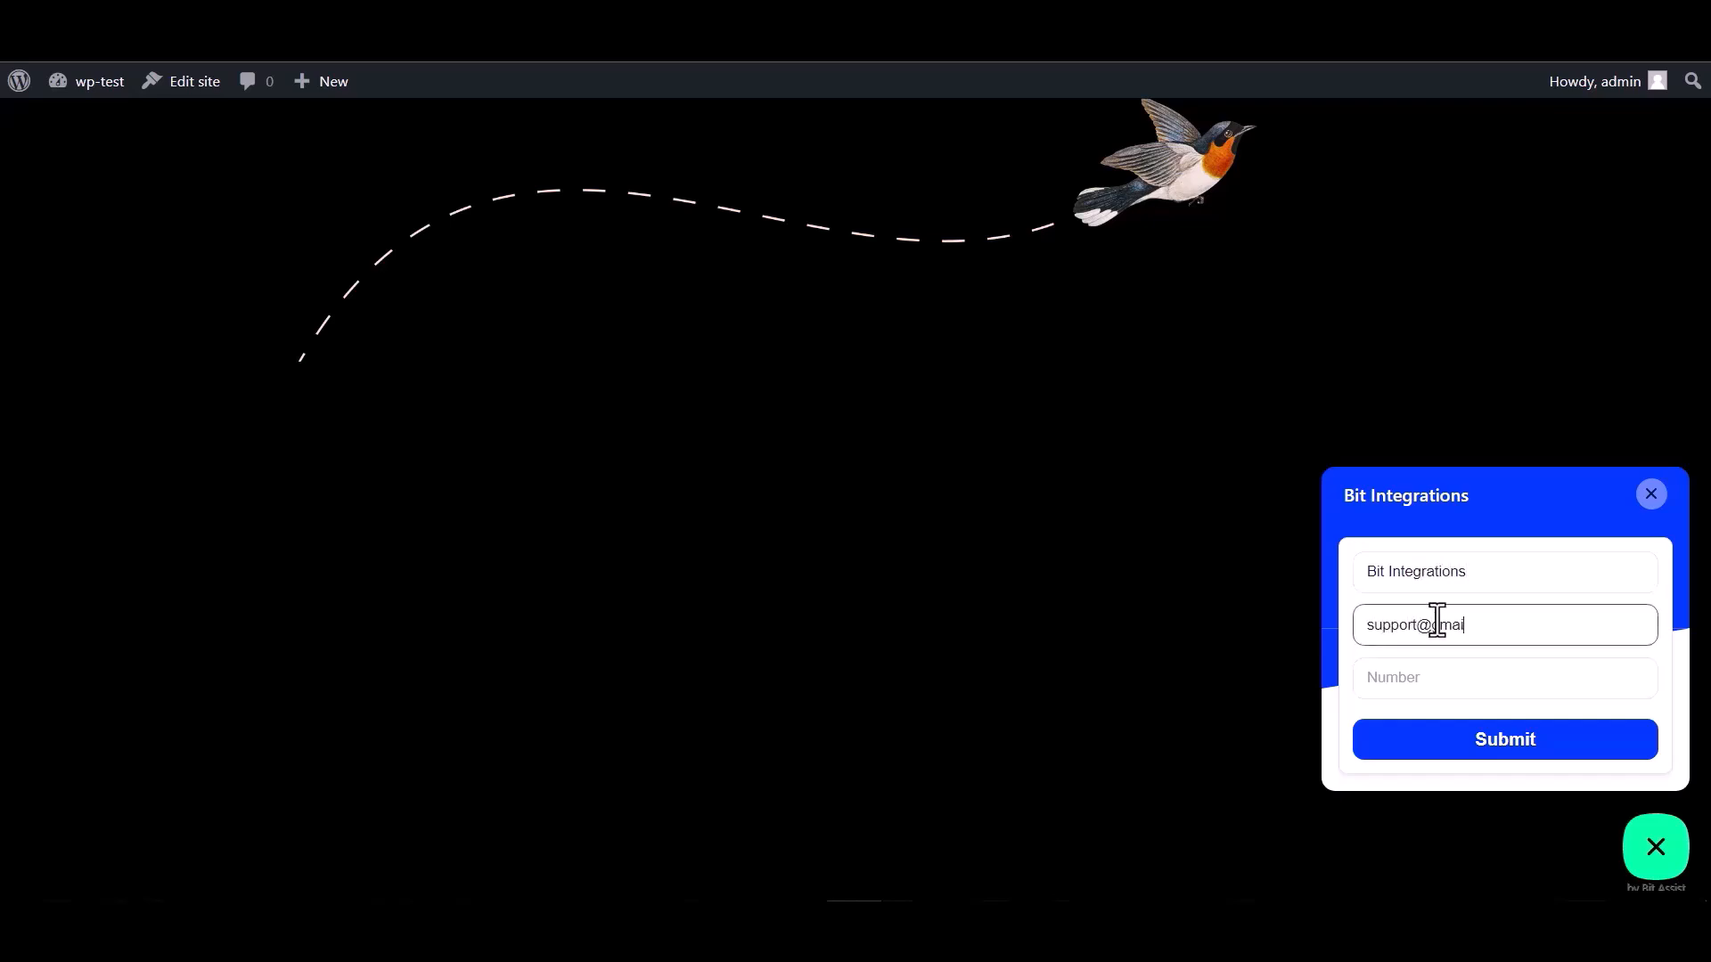
left_click(1413, 672)
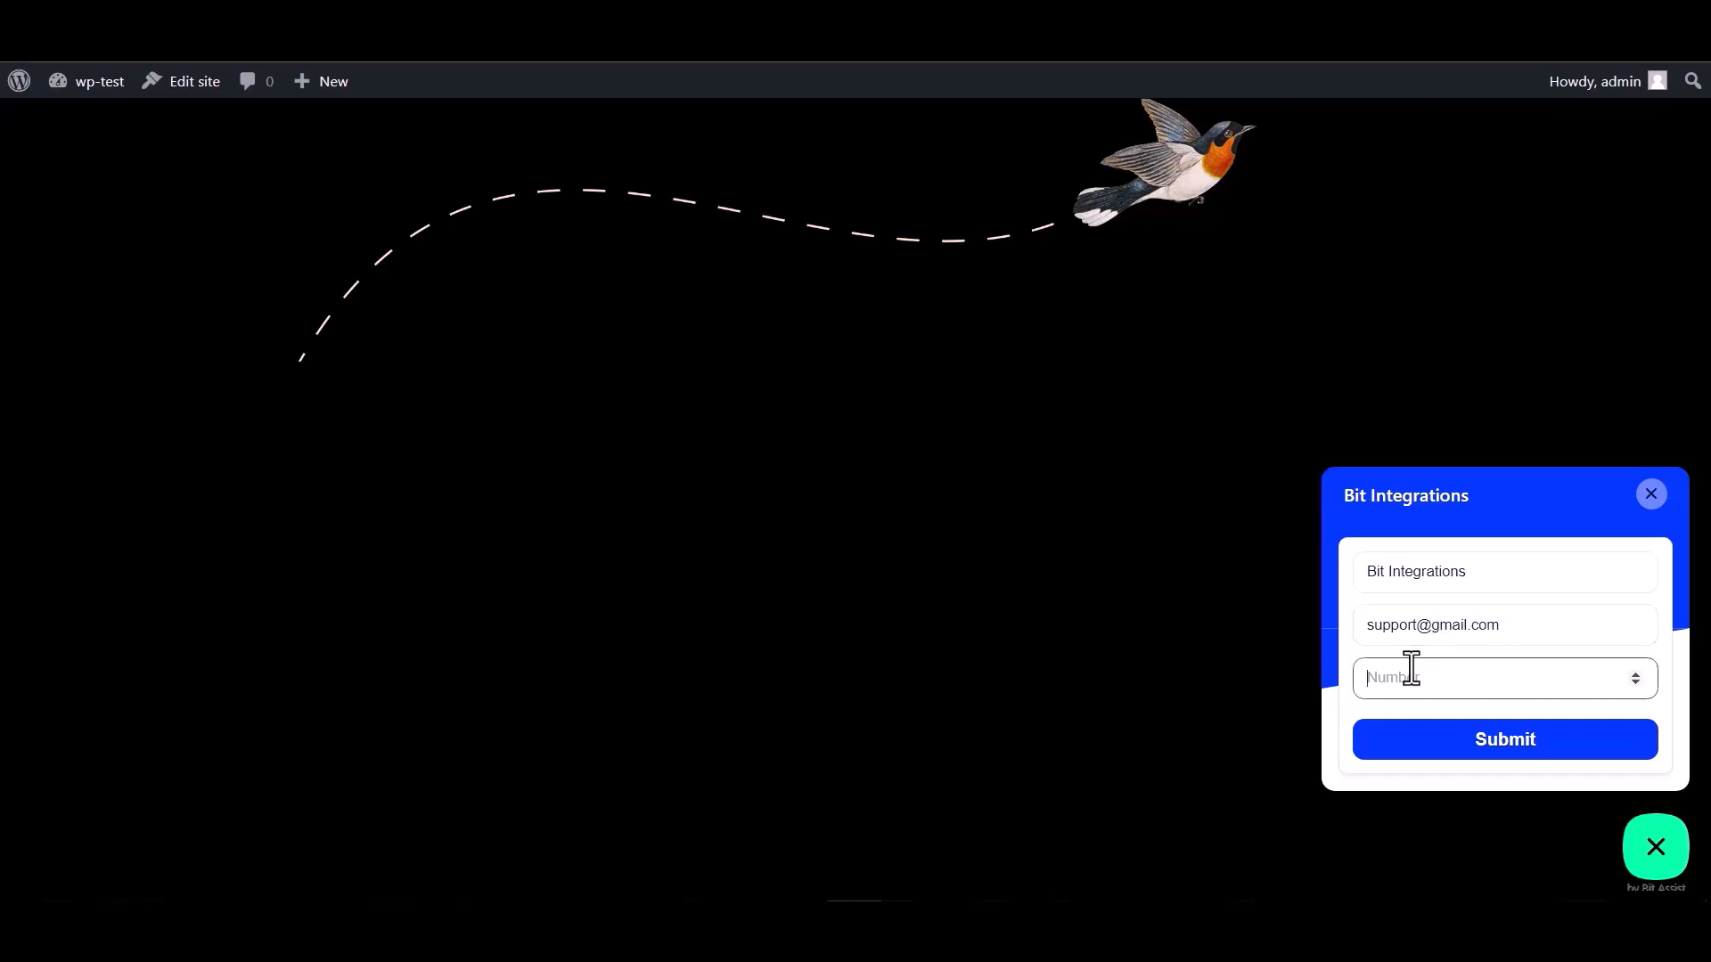
left_click(1512, 757)
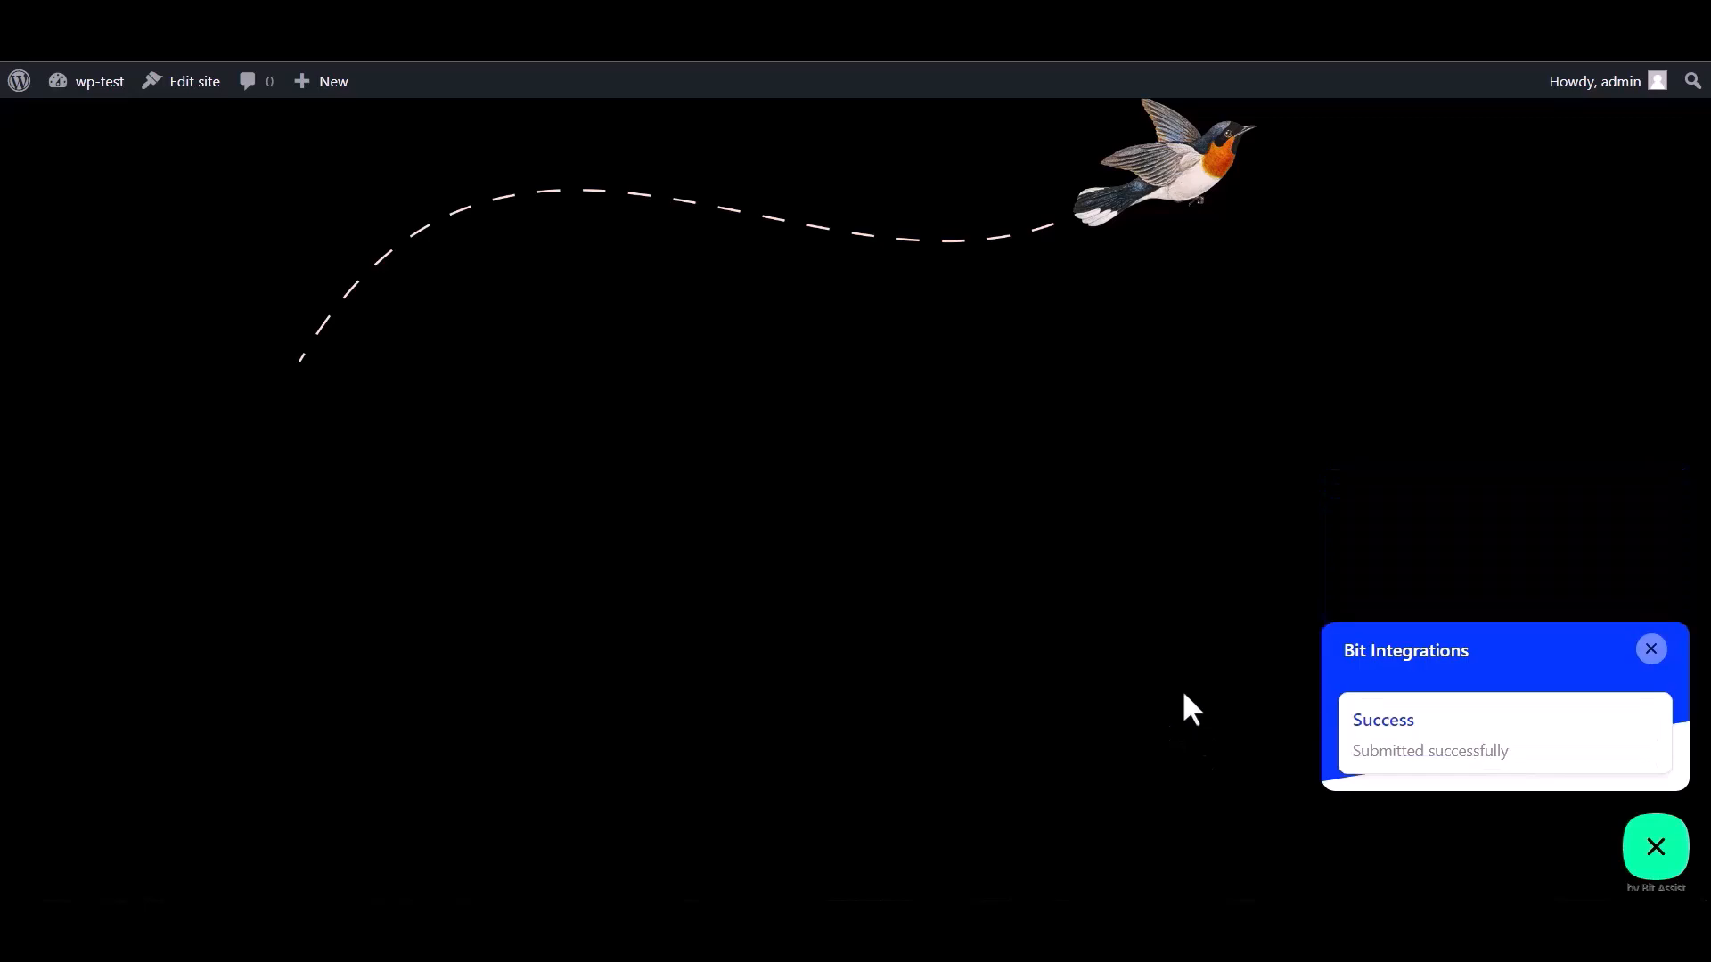